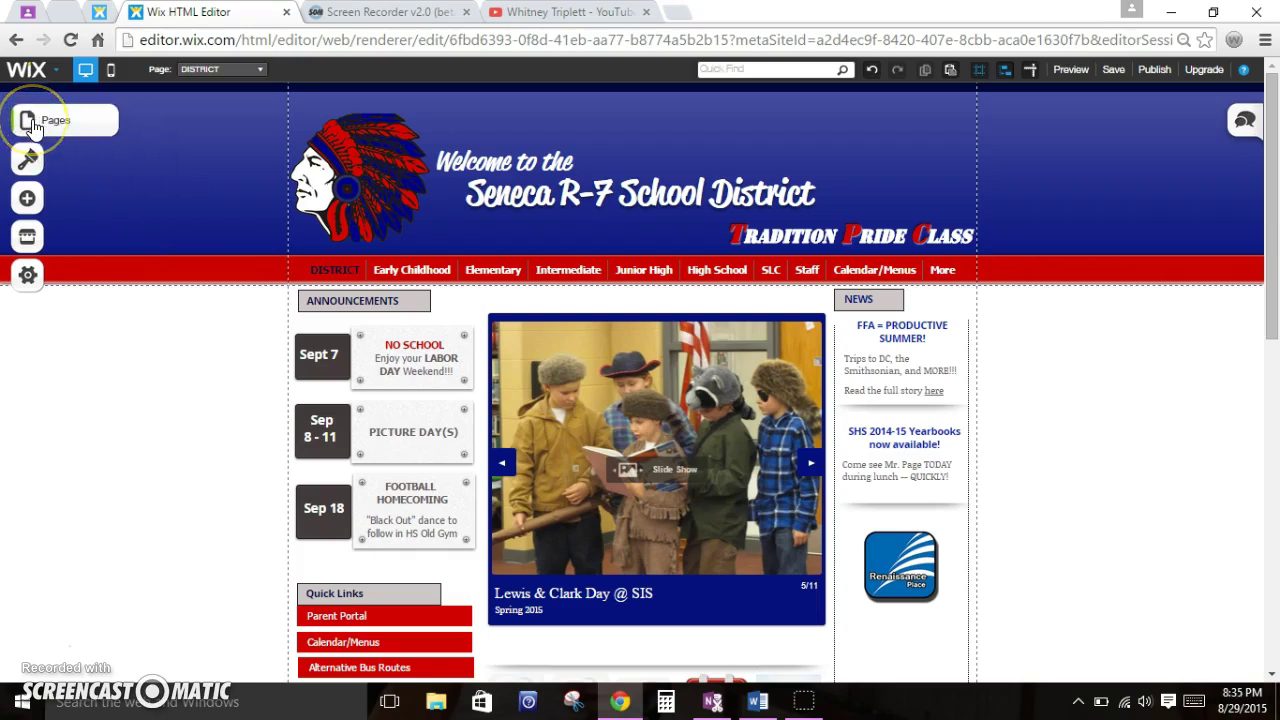
Step: Switch the editor to the Special Education Documents page and to a staff member's page under Early Childhood
click(215, 72)
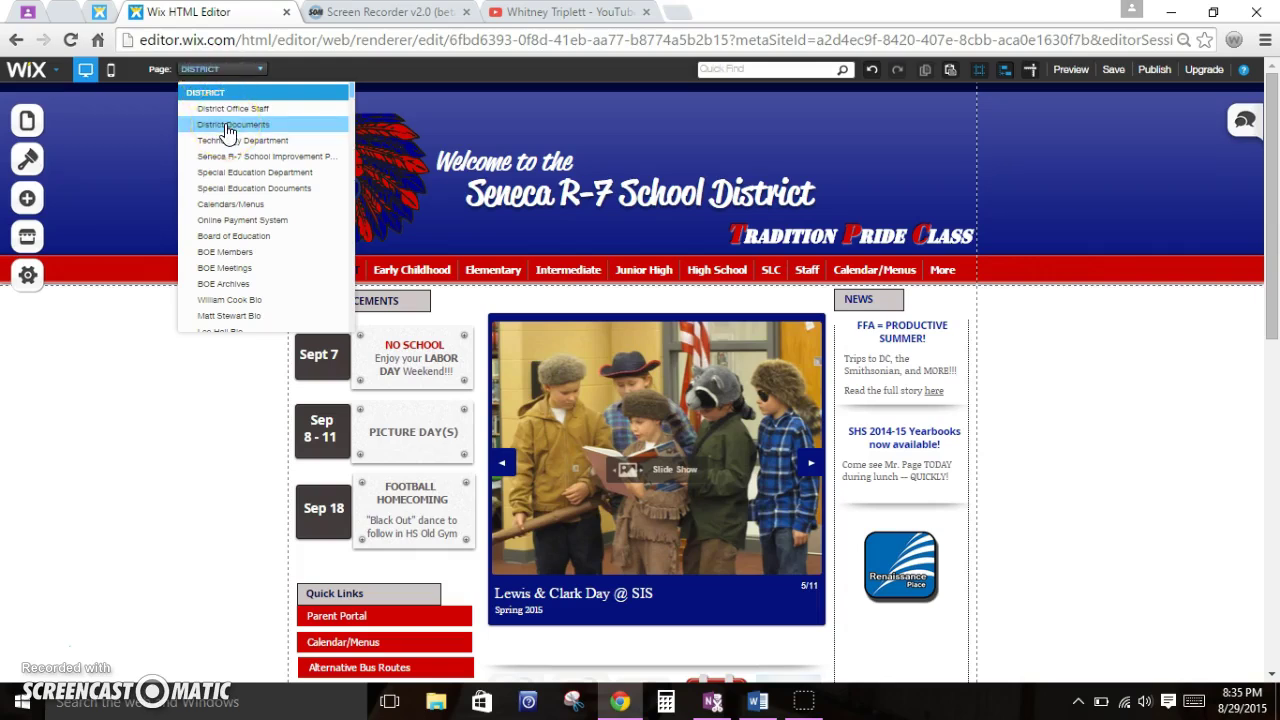
click(235, 188)
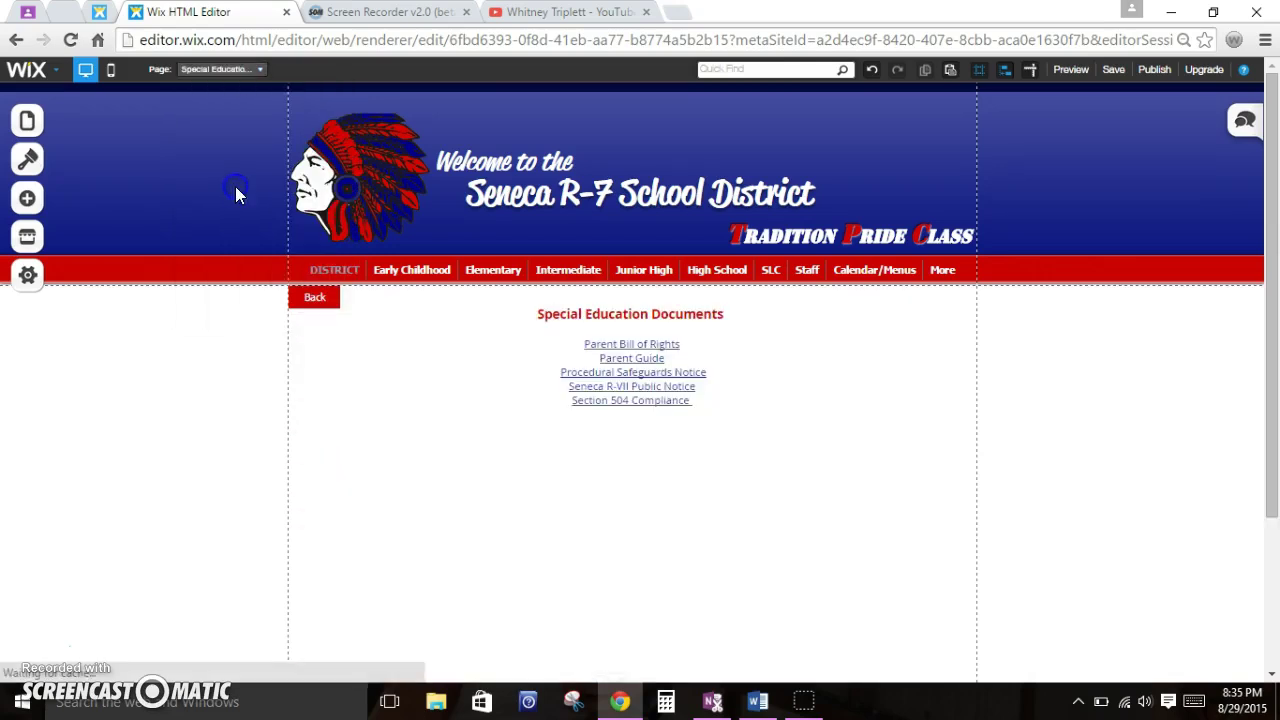
click(228, 69)
scroll(262, 200, down, 10)
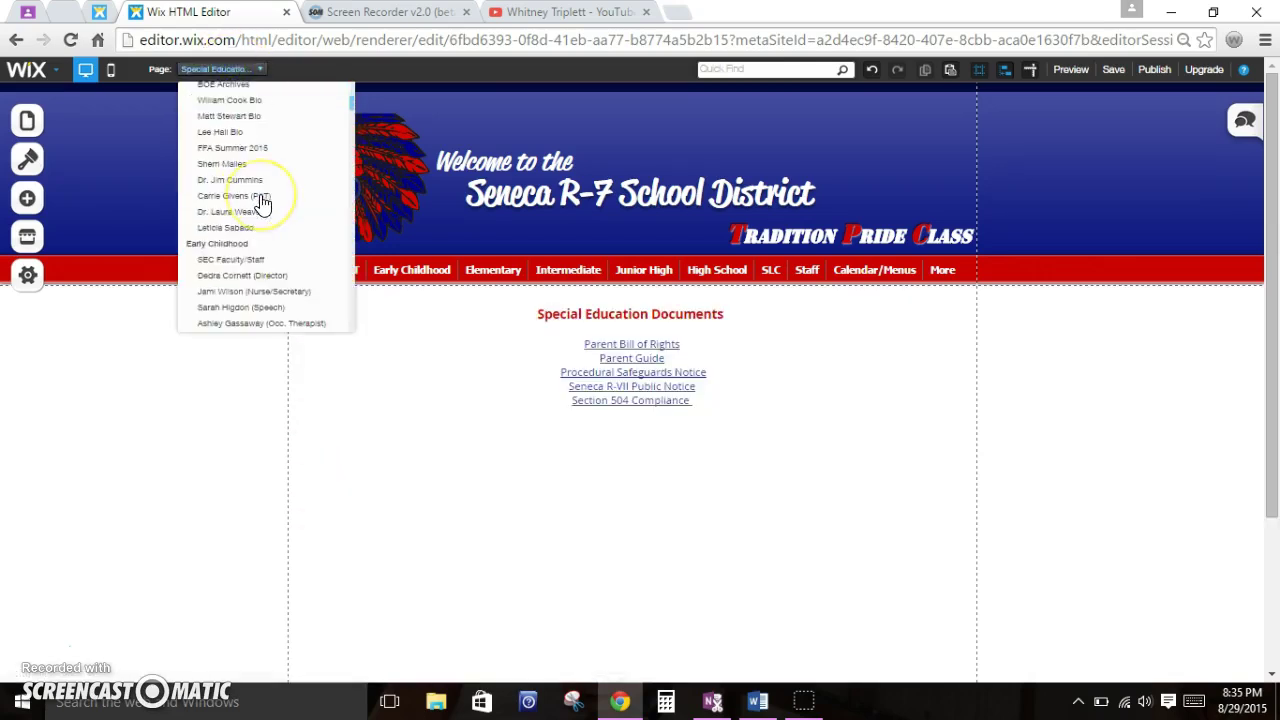
click(262, 204)
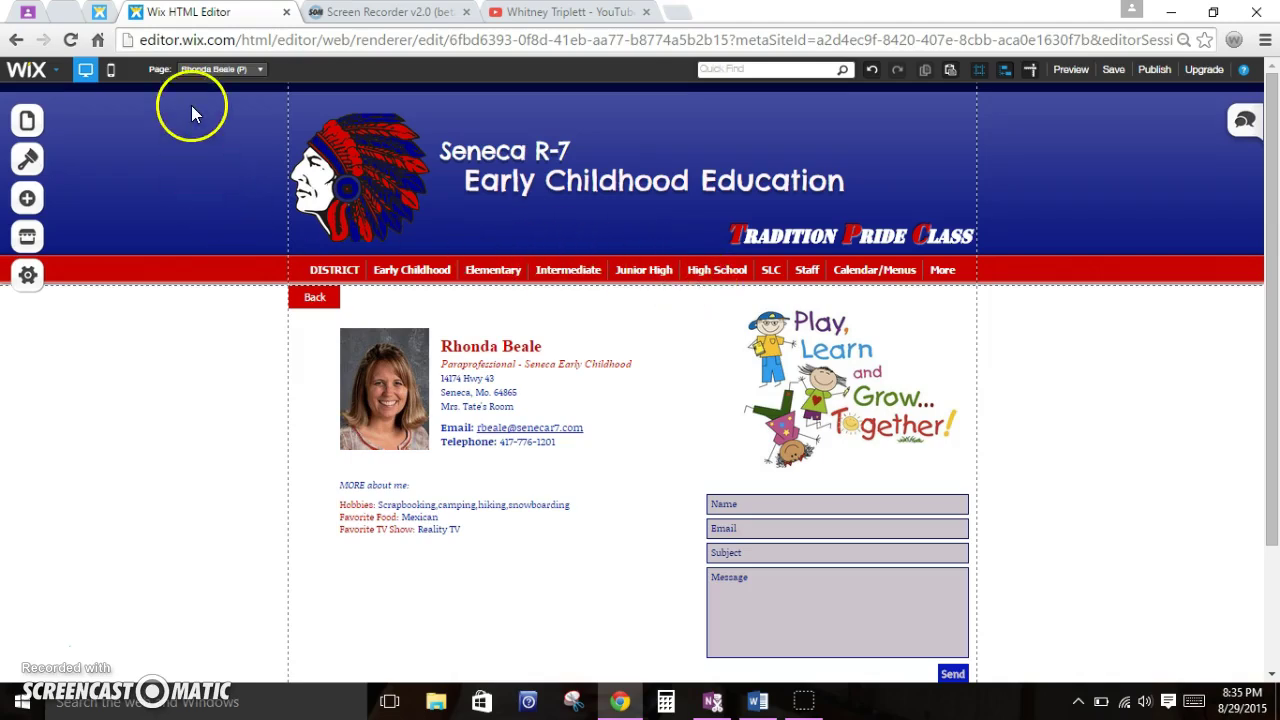
Step: Return the editor to the DISTRICT homepage
click(204, 74)
scroll(224, 210, up, 5)
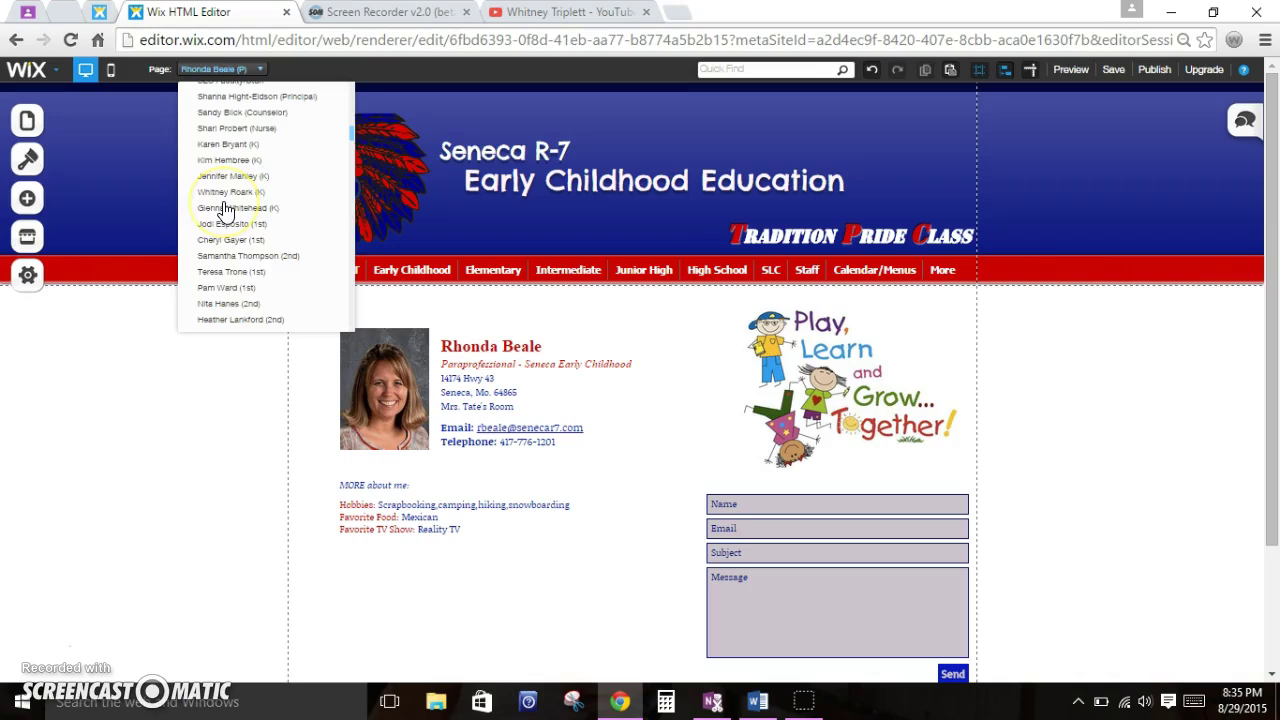
scroll(226, 210, up, 2)
click(192, 88)
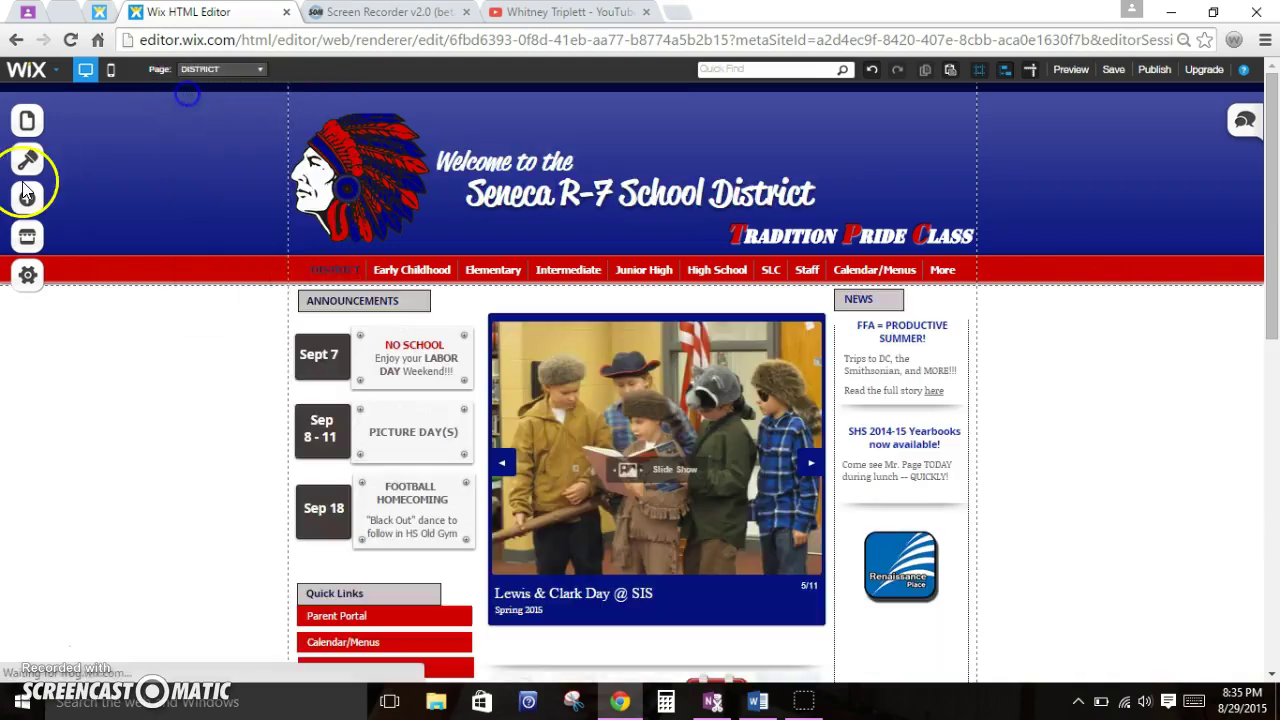
Step: View the list of element types that can be added to the site
click(20, 128)
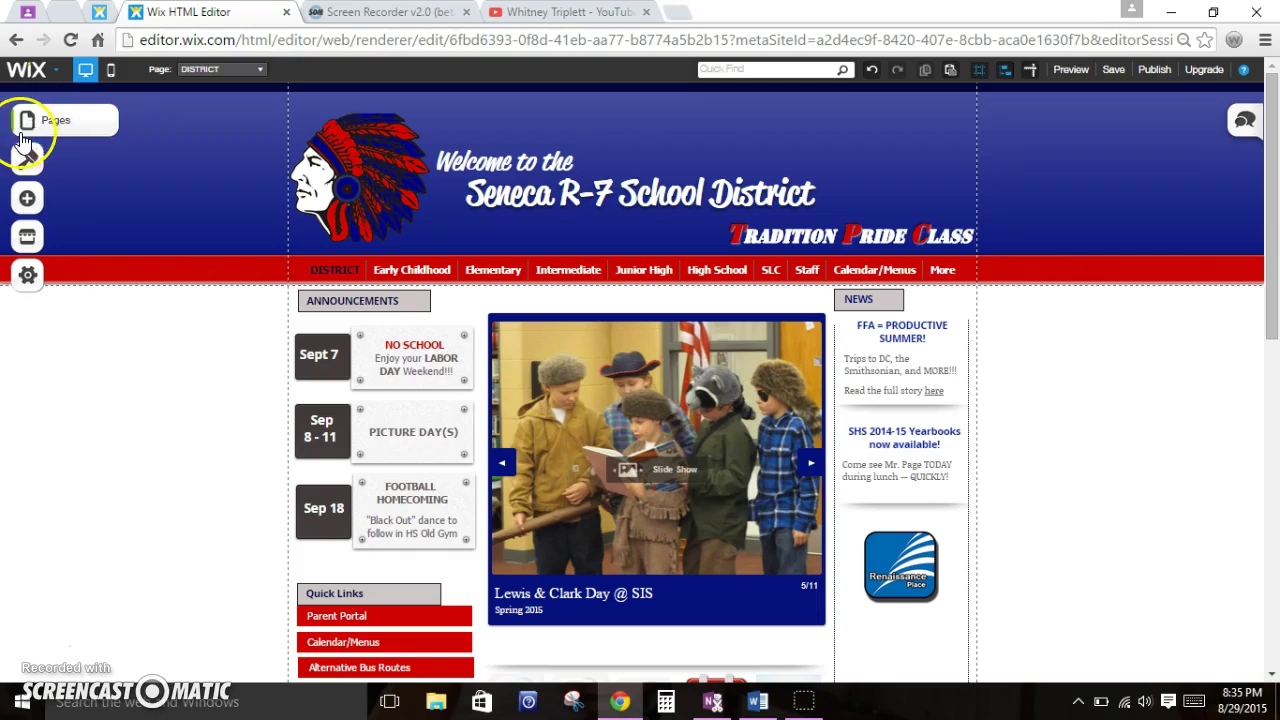
click(30, 199)
click(240, 104)
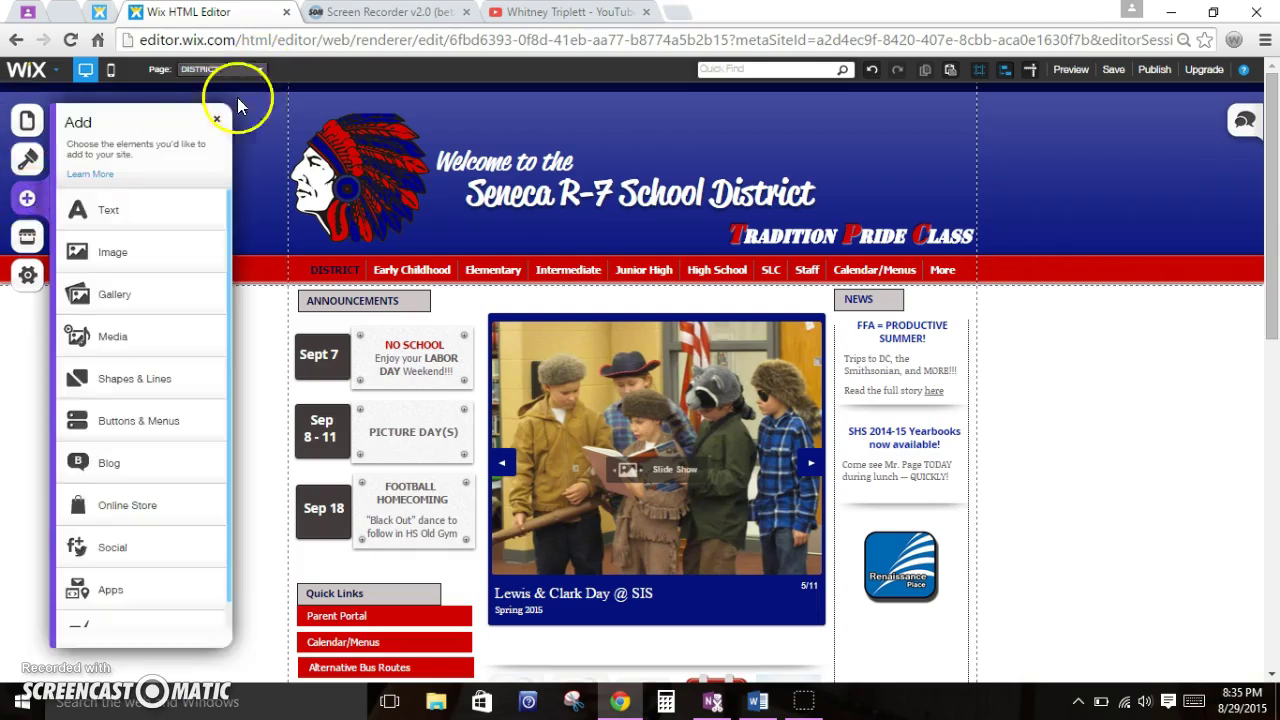
Step: List the site's pages, view District Office Staff and District Documents, and go back to the DISTRICT page
click(24, 121)
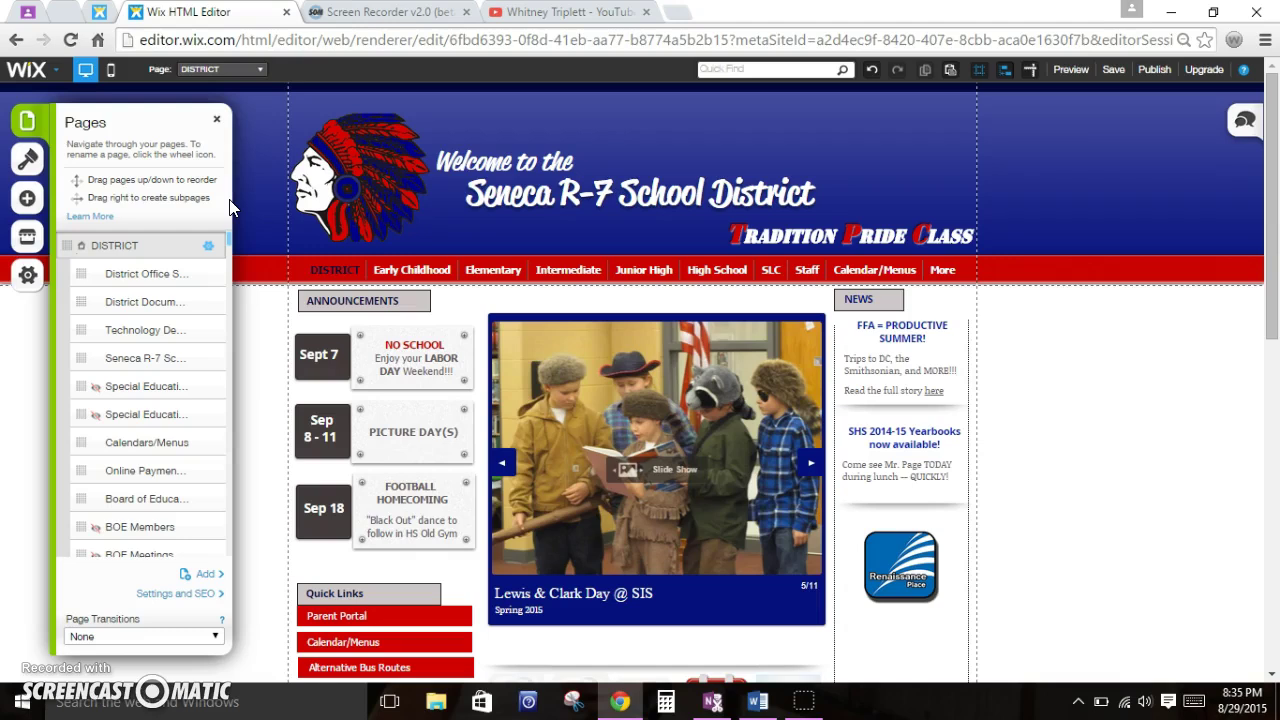
drag(143, 243, 134, 279)
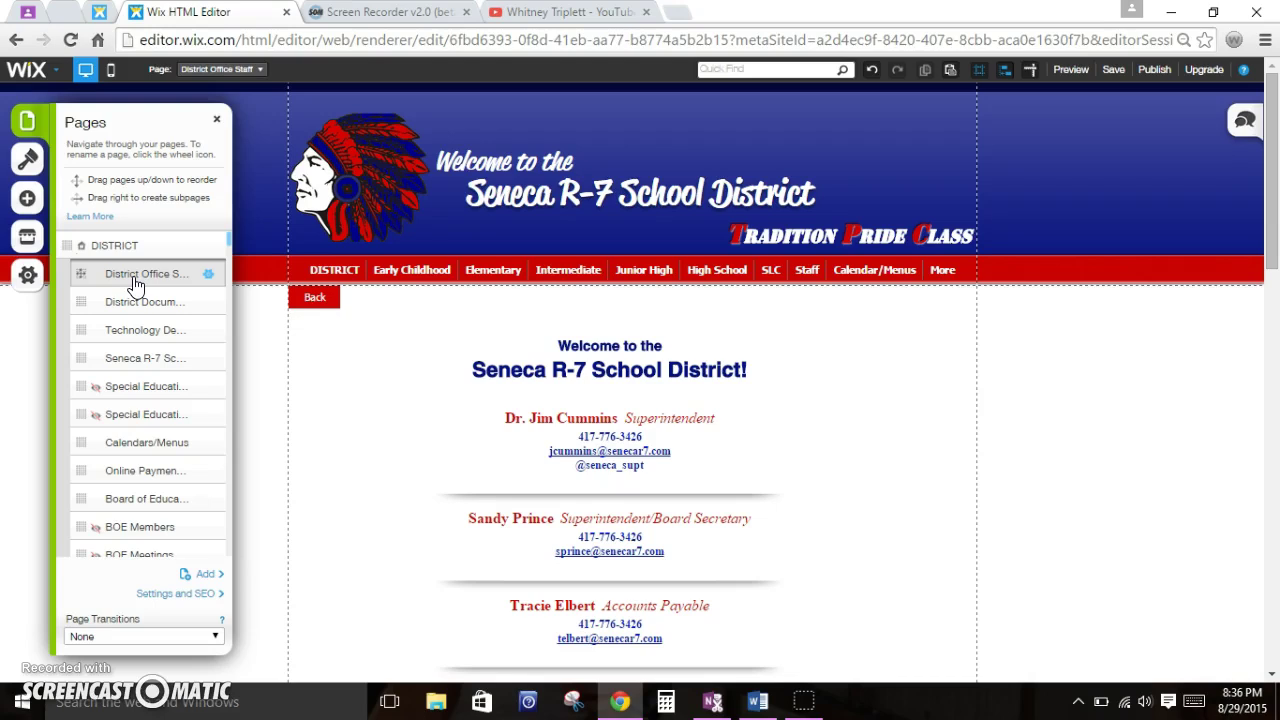
click(228, 69)
click(234, 124)
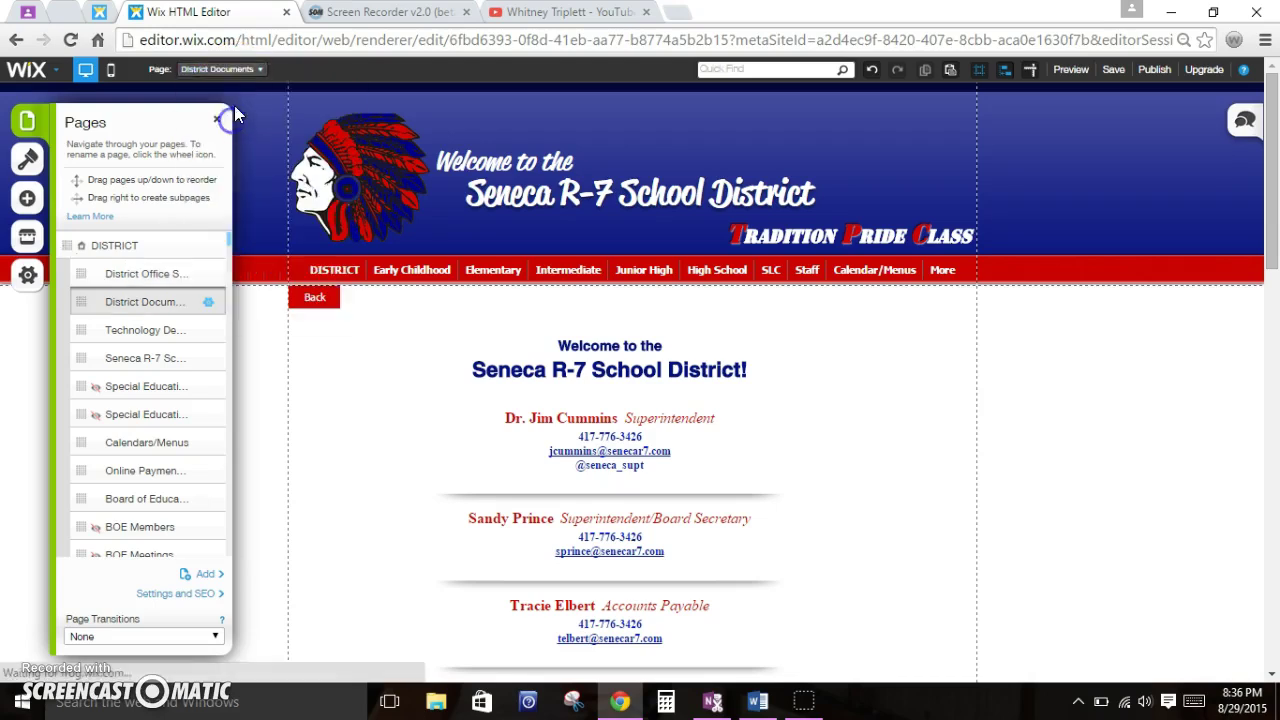
click(230, 70)
click(228, 92)
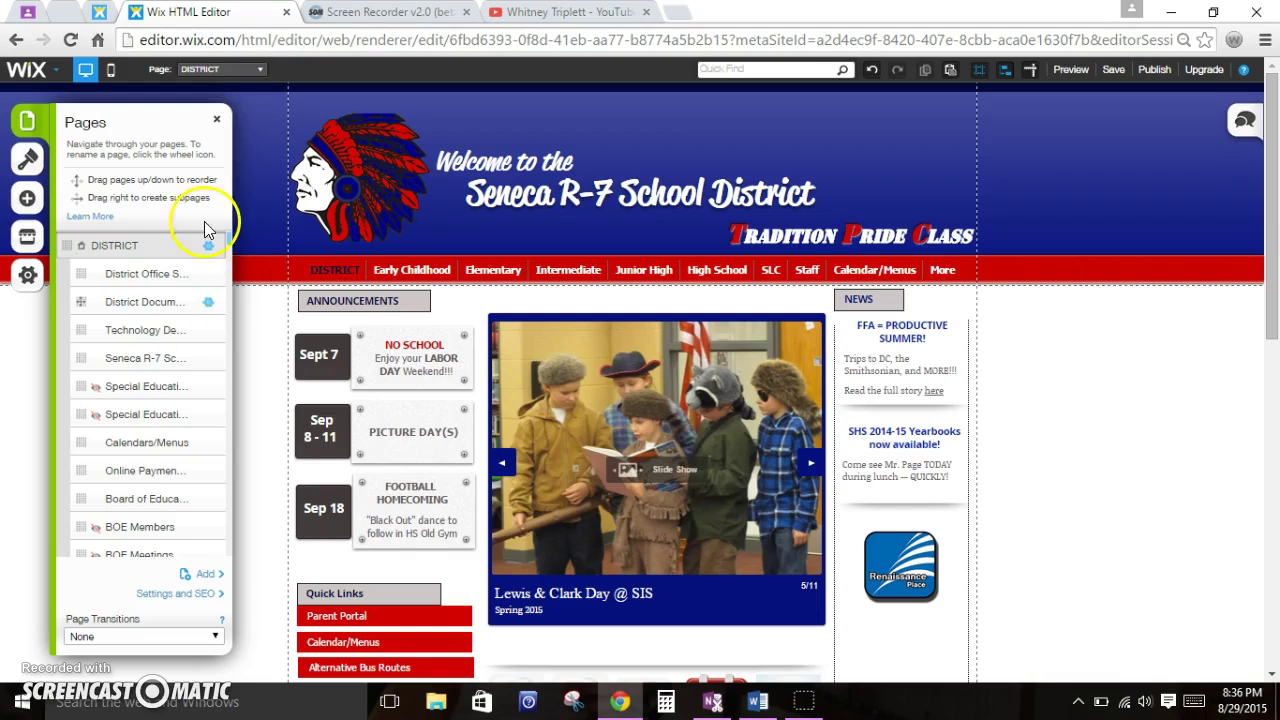
click(222, 69)
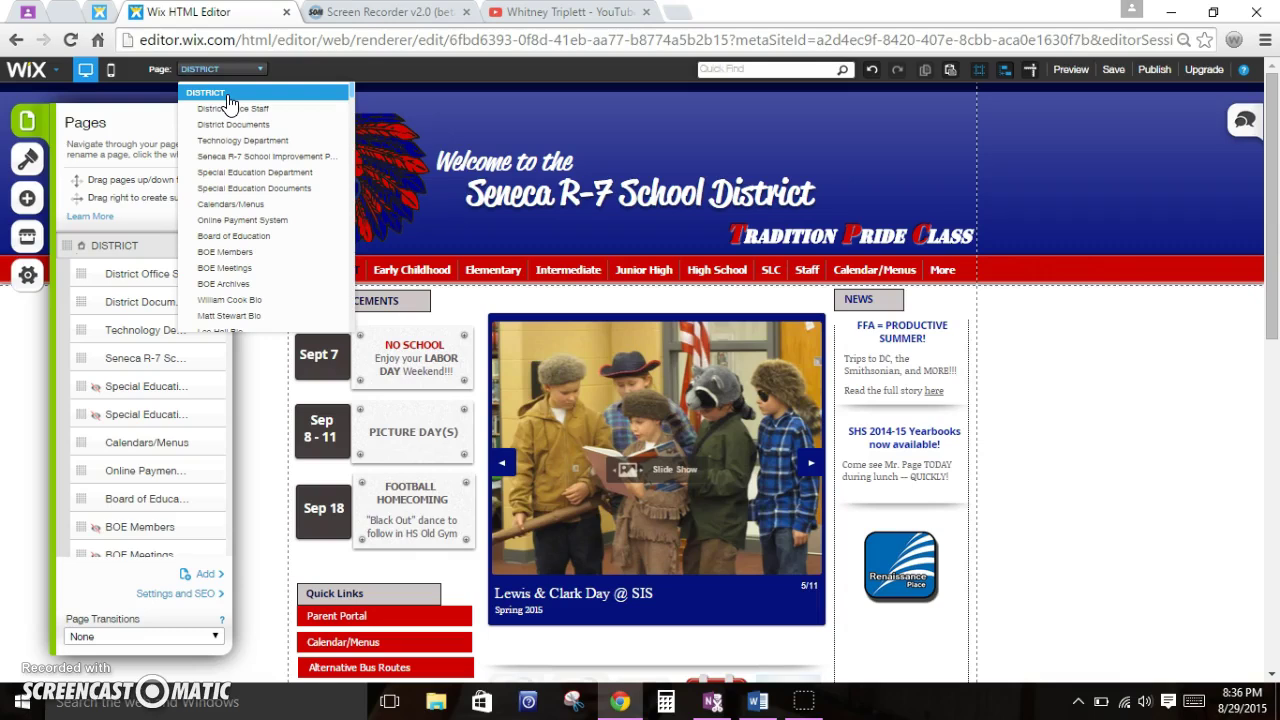
click(228, 95)
click(223, 94)
click(220, 70)
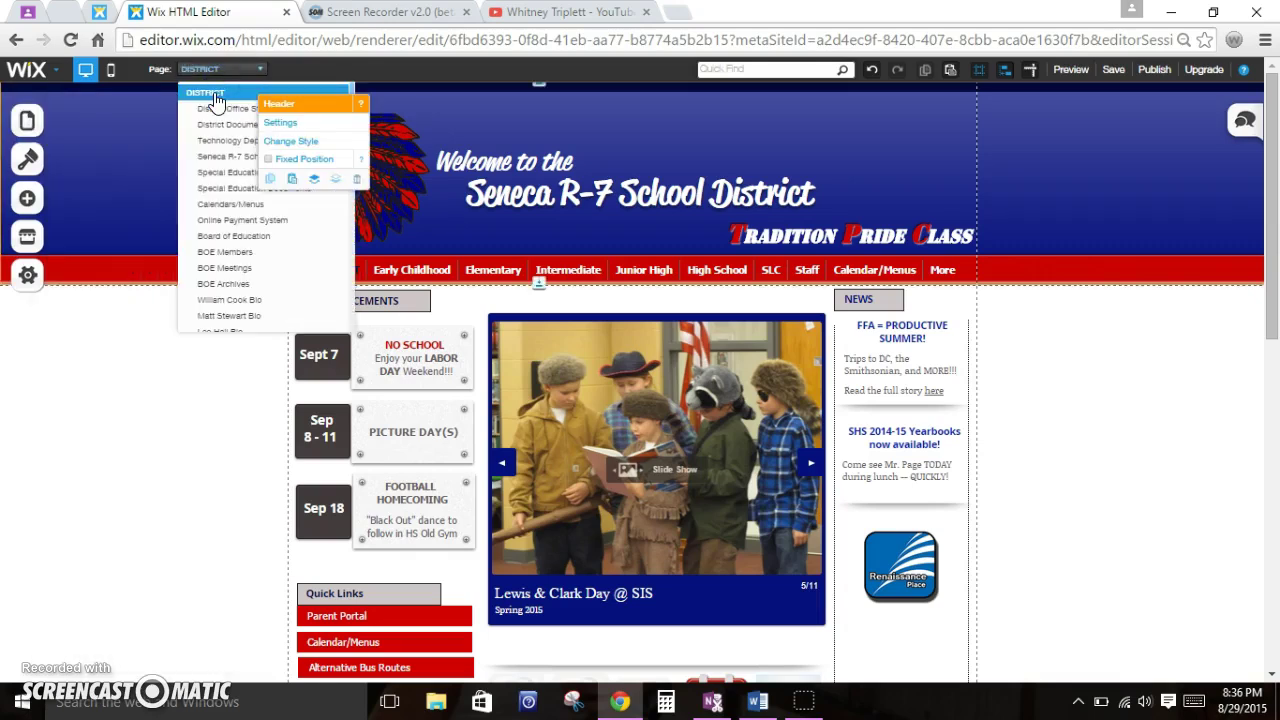
click(212, 96)
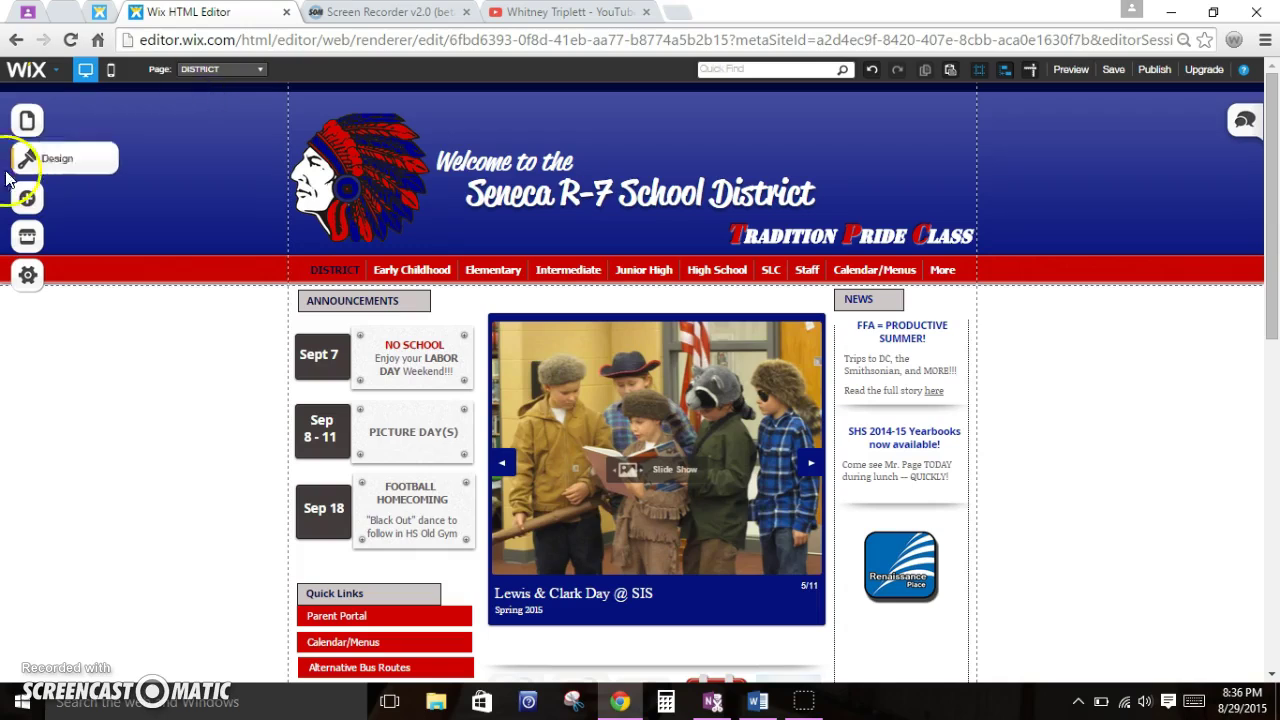
Step: Open the Settings and SEO options of the DISTRICT page from the site's page list
click(27, 120)
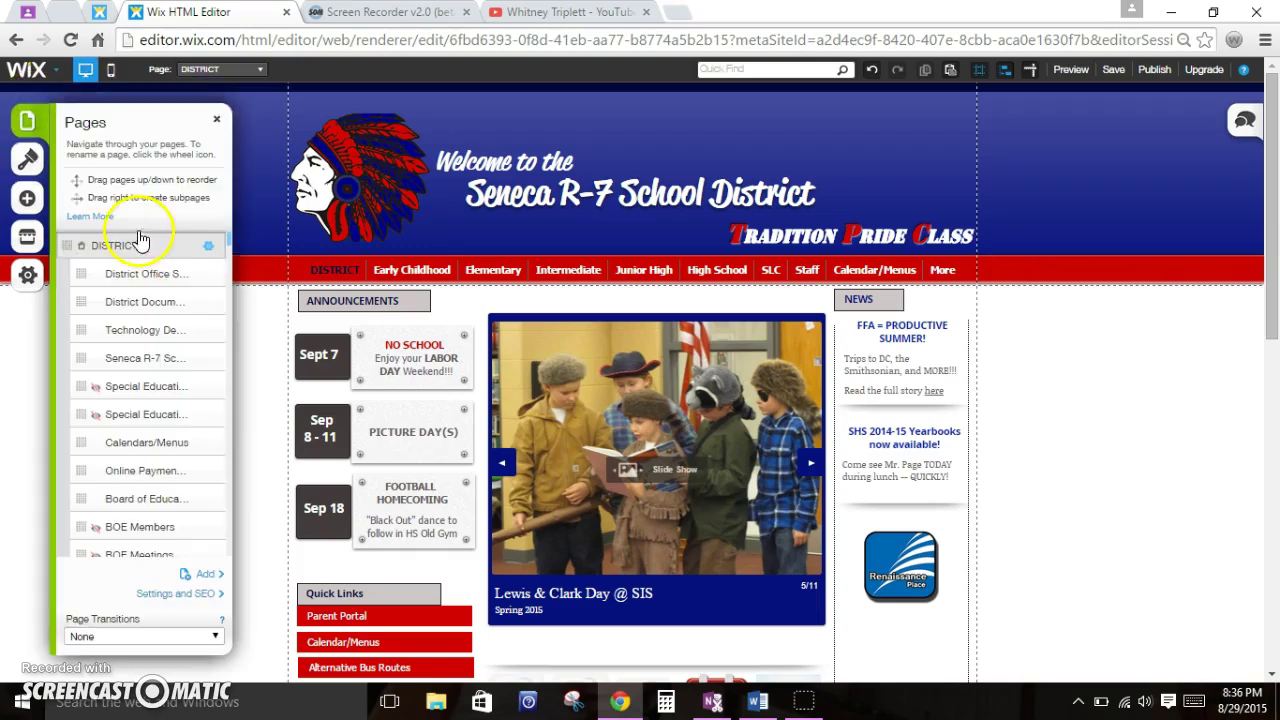
click(138, 255)
click(211, 247)
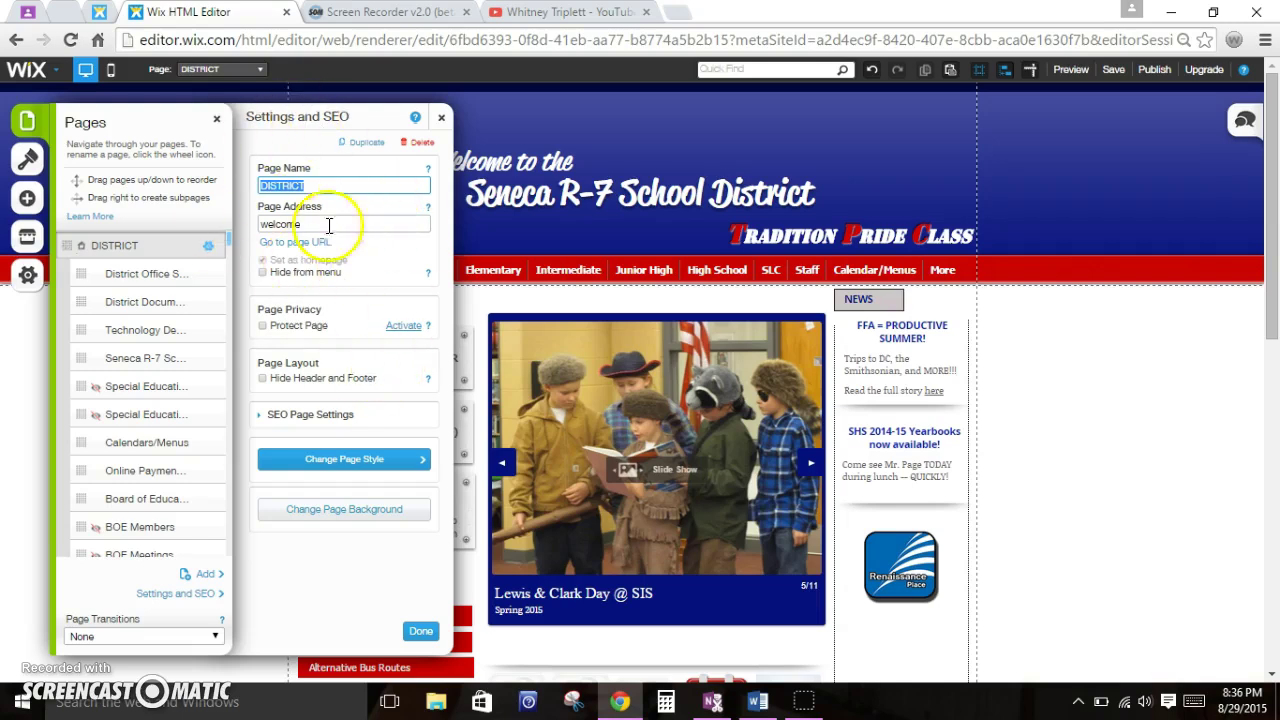
Step: Rename the DISTRICT page as "District" in mixed case
click(339, 183)
key(BackSpace)
key(BackSpace)
key(BackSpace)
key(BackSpace)
key(BackSpace)
key(BackSpace)
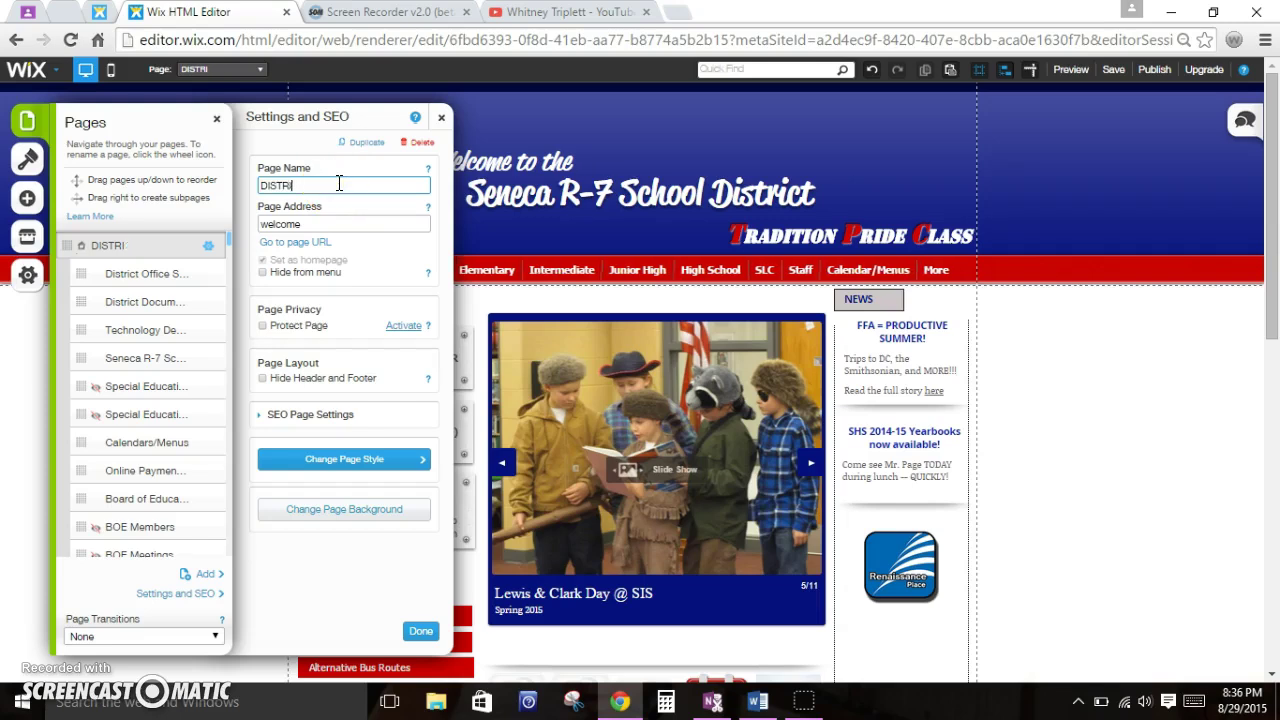
text(ist)
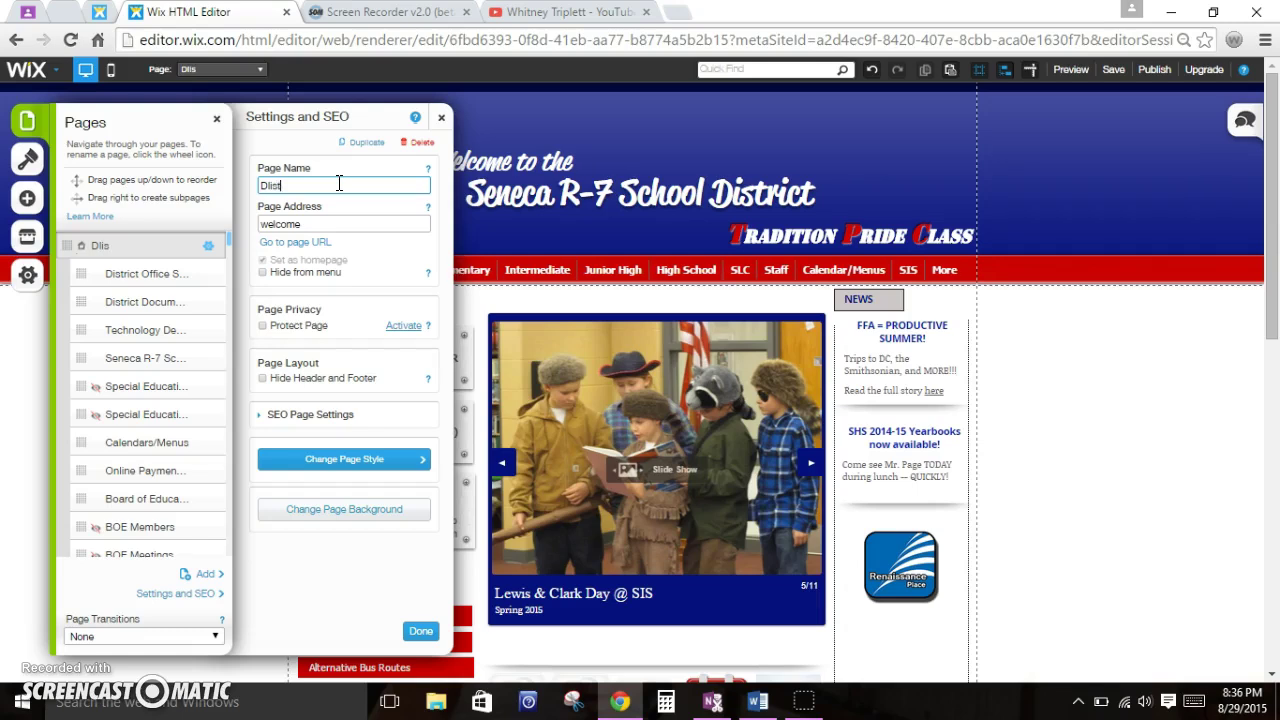
key(BackSpace)
key(BackSpace)
key(BackSpace)
text(istrict)
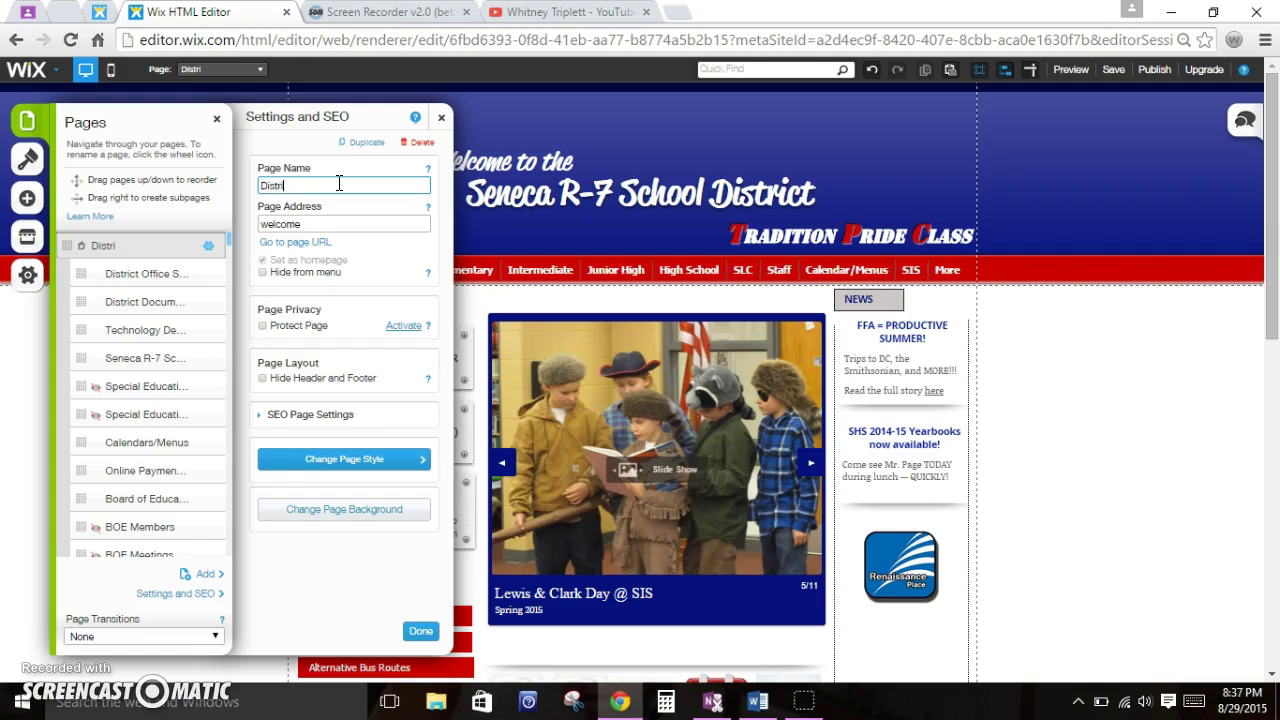
Step: Change the homepage's name back to "DISTRICT" in all capitals
key(BackSpace)
key(BackSpace)
key(BackSpace)
key(BackSpace)
key(BackSpace)
key(BackSpace)
key(BackSpace)
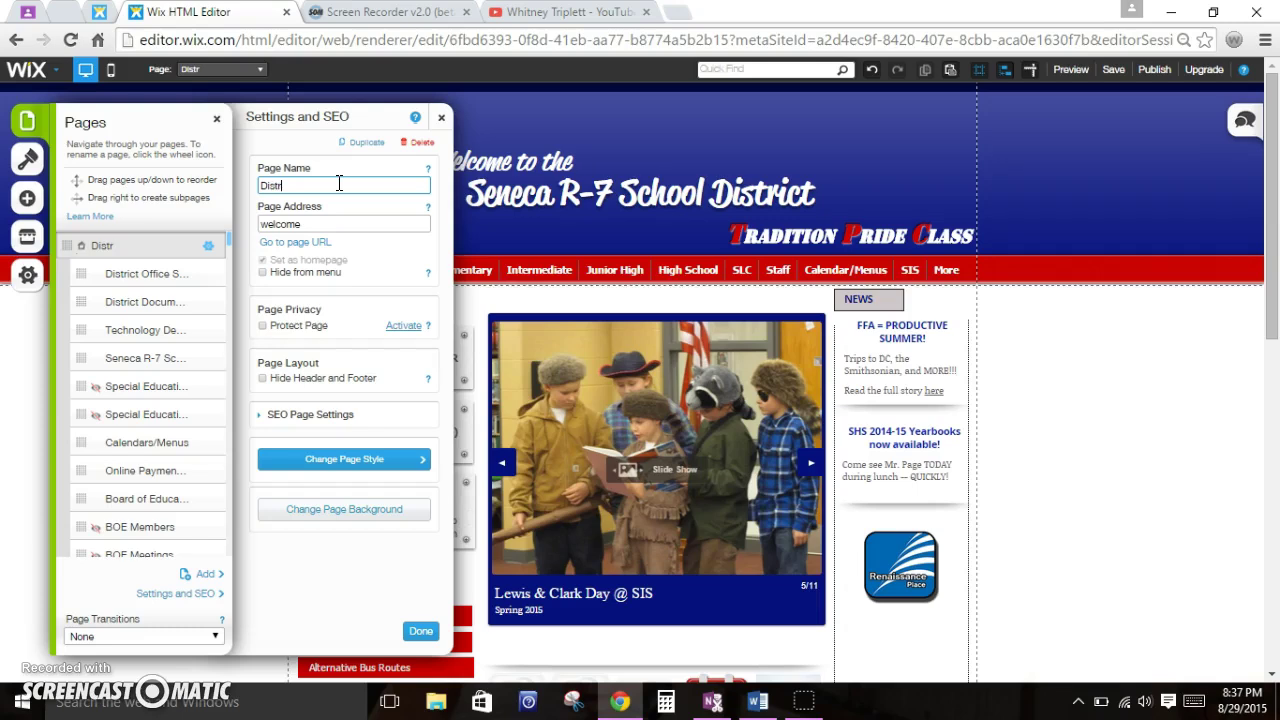
text(ISTRICT)
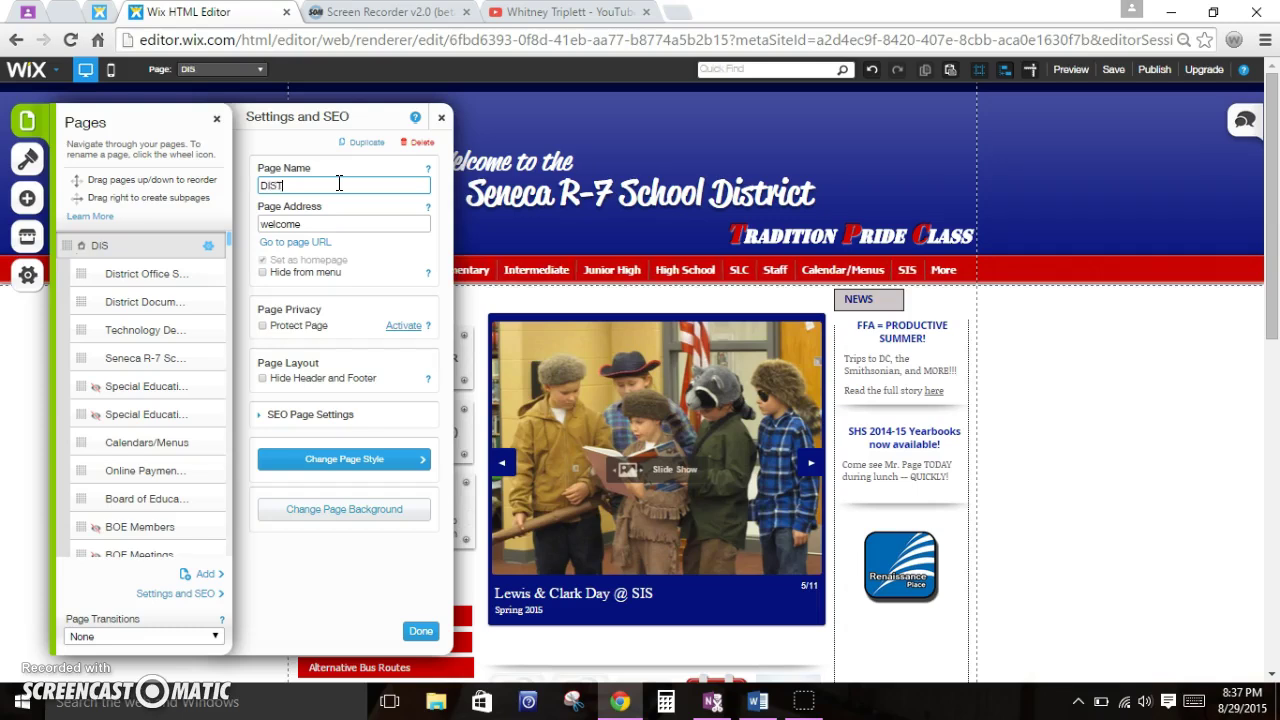
Step: View the published DISTRICT homepage at its page URL and return to the editor
click(321, 216)
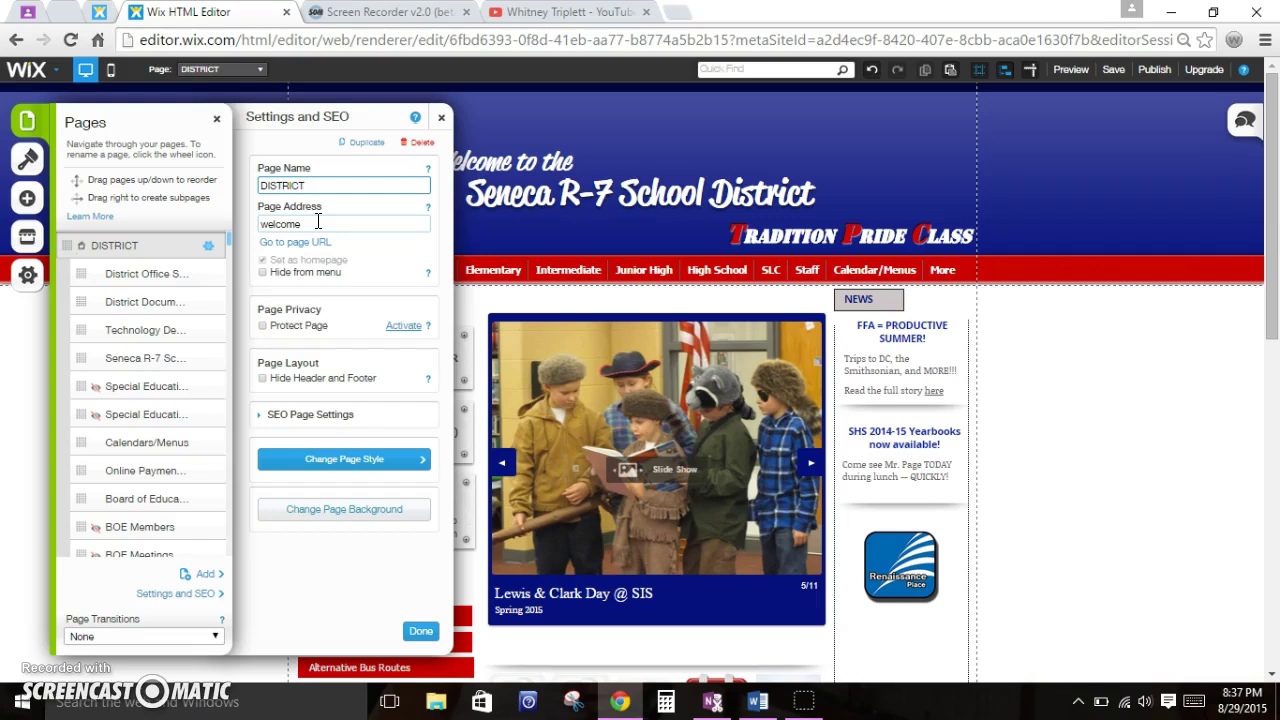
click(309, 245)
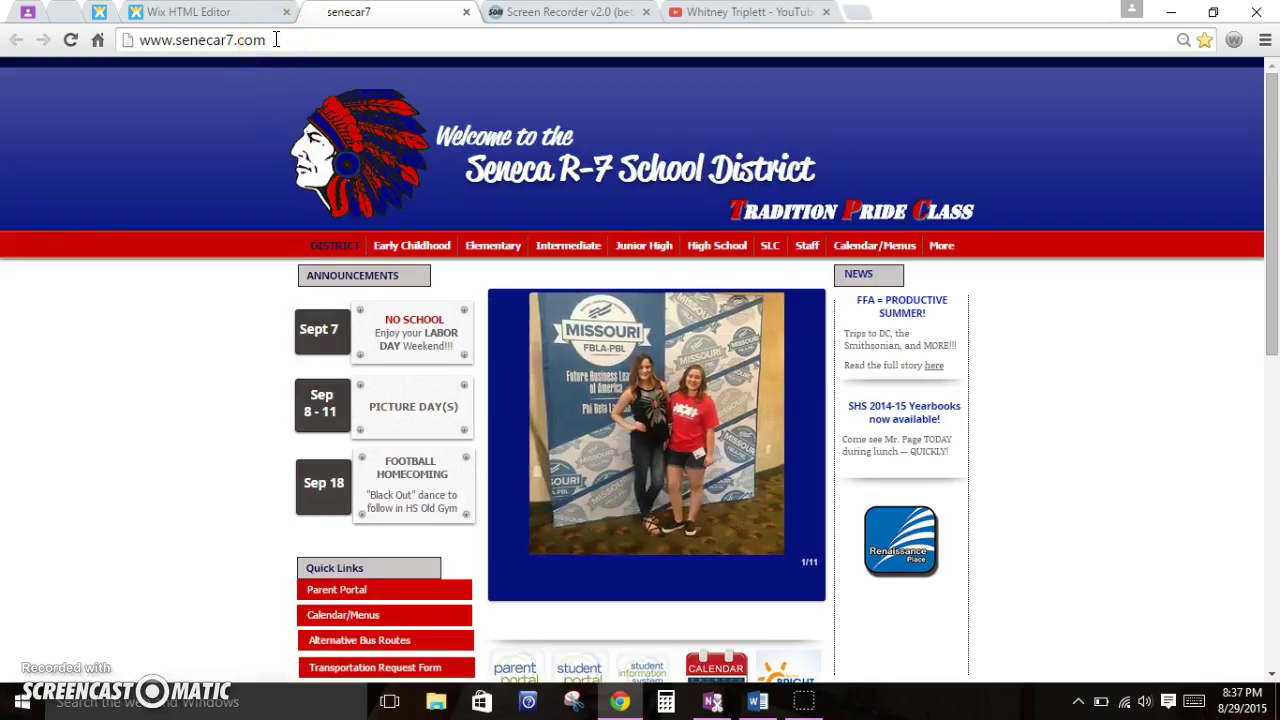
click(466, 12)
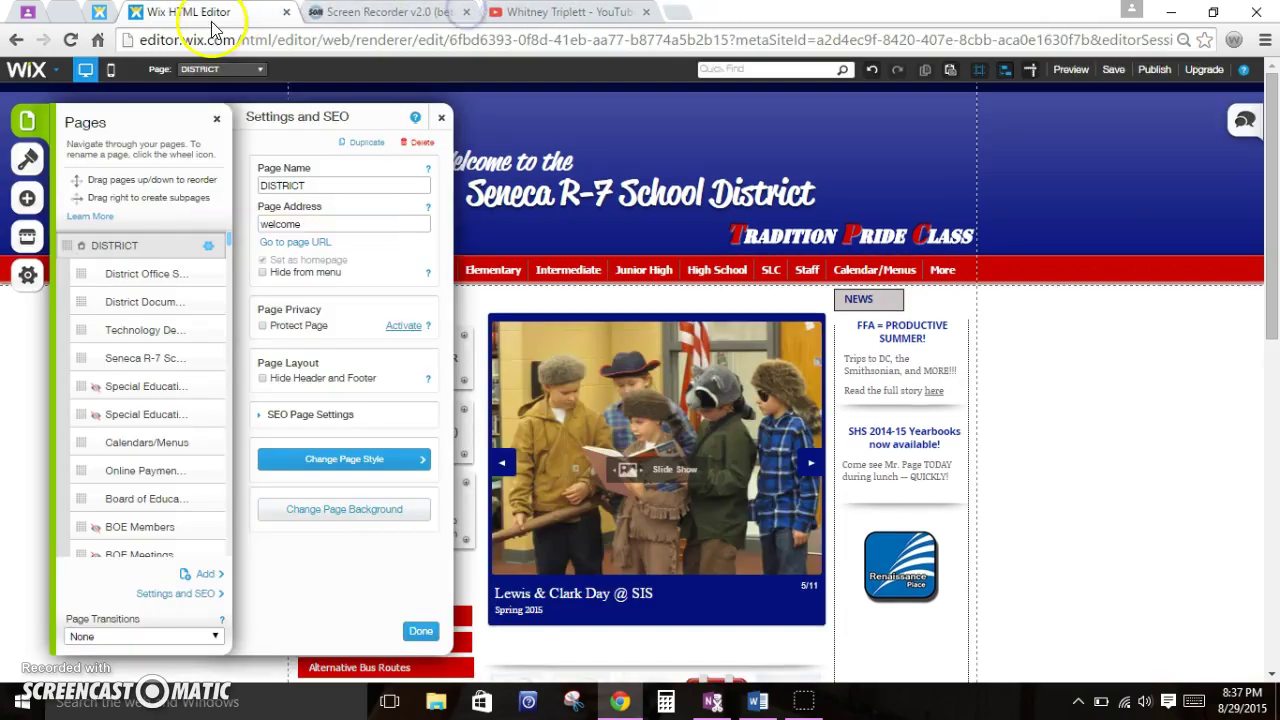
Step: Open the District Office Staff page's published URL, examine the ending of its web address, and return to the editor
click(118, 278)
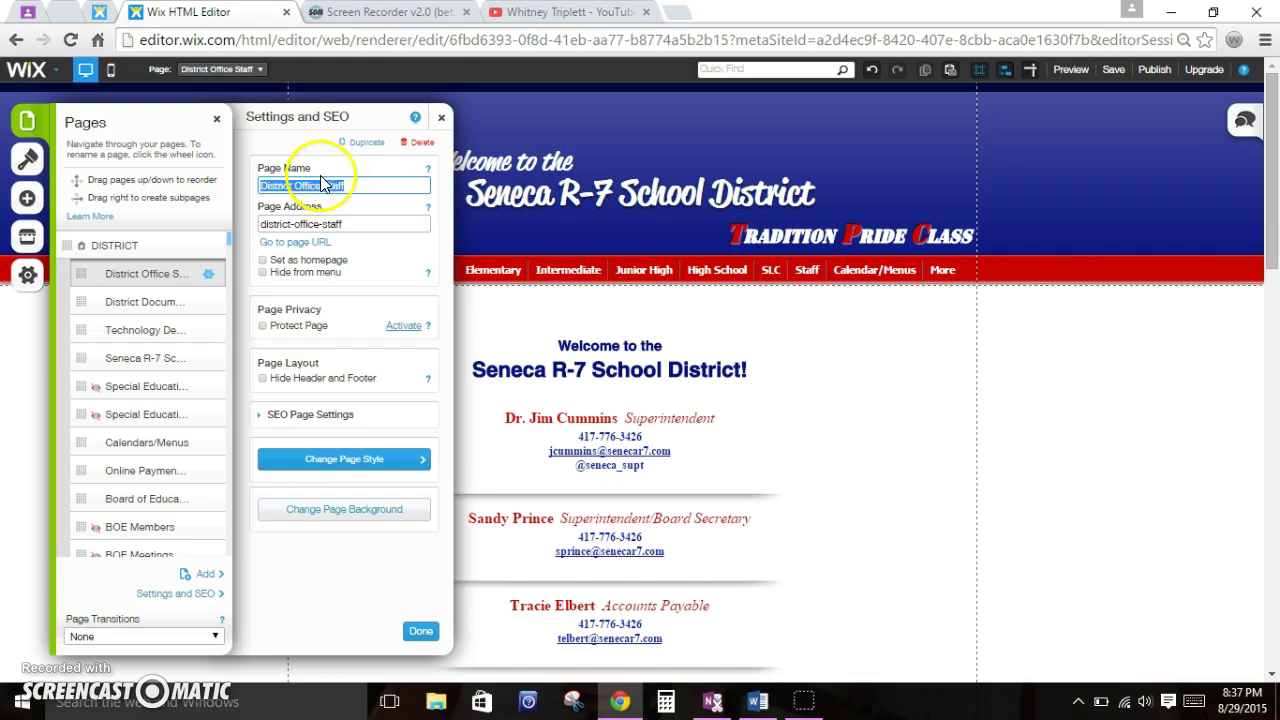
click(314, 246)
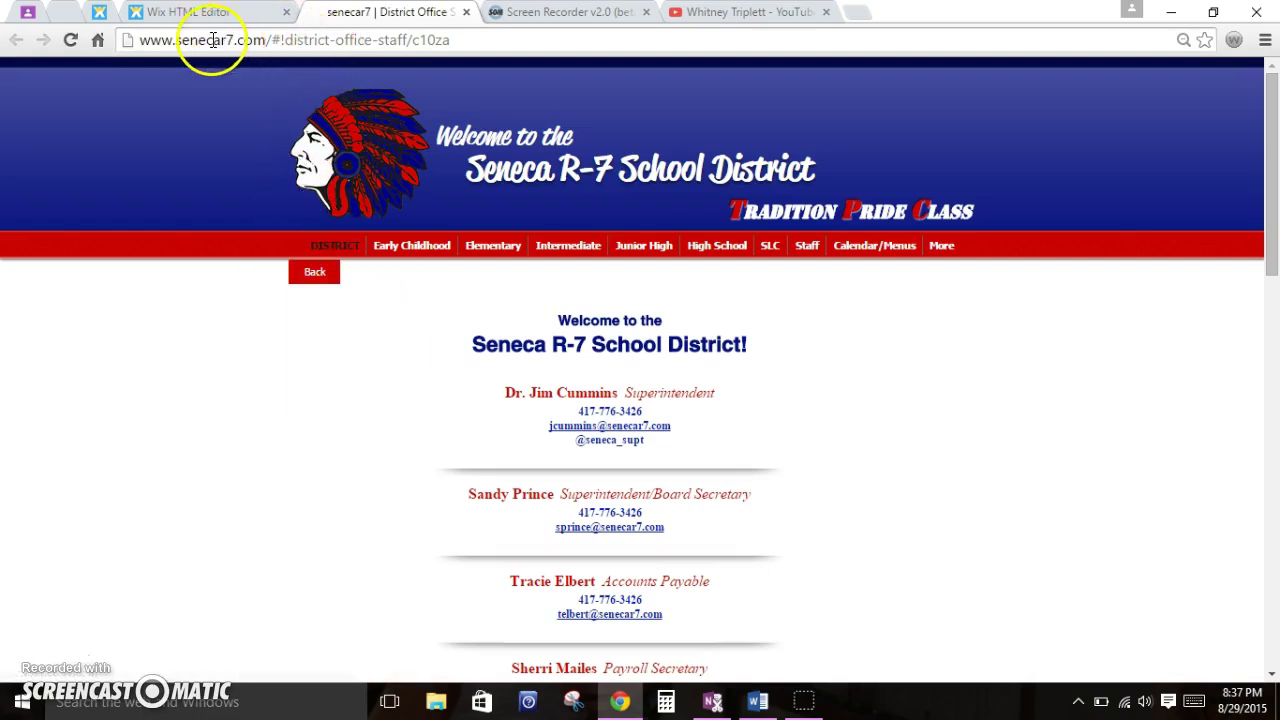
click(275, 38)
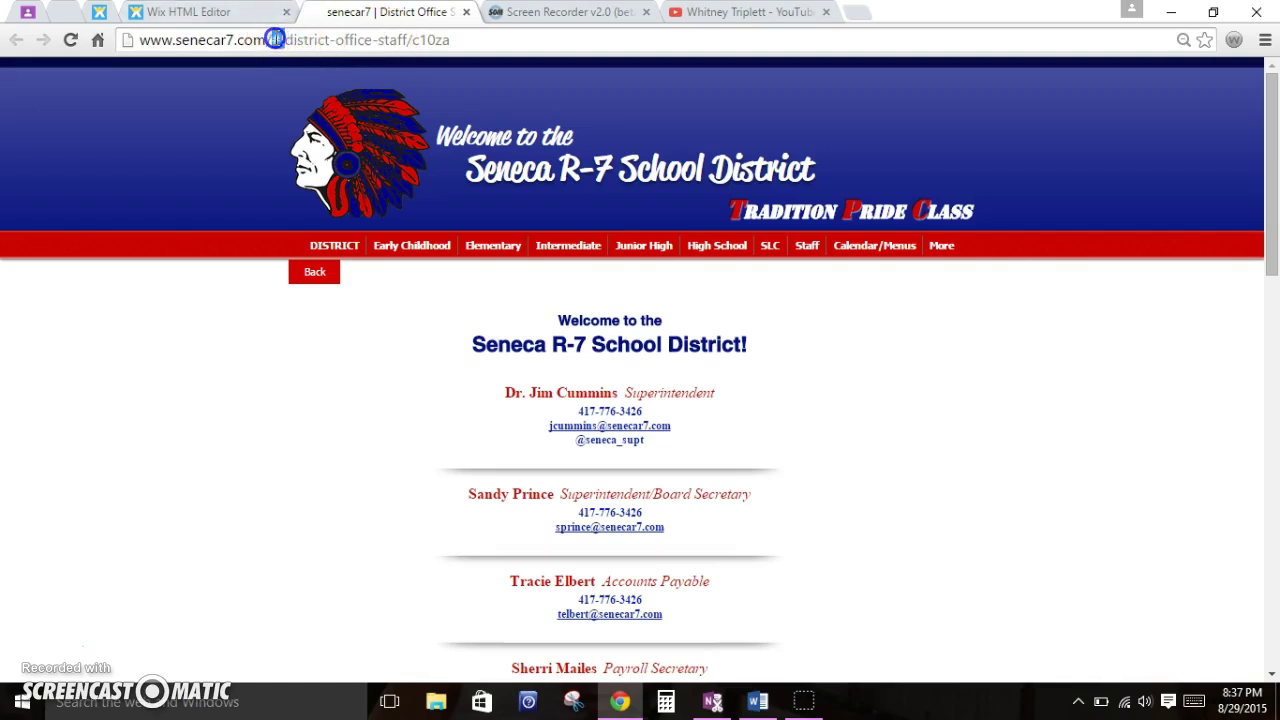
drag(450, 39, 410, 45)
drag(438, 38, 445, 62)
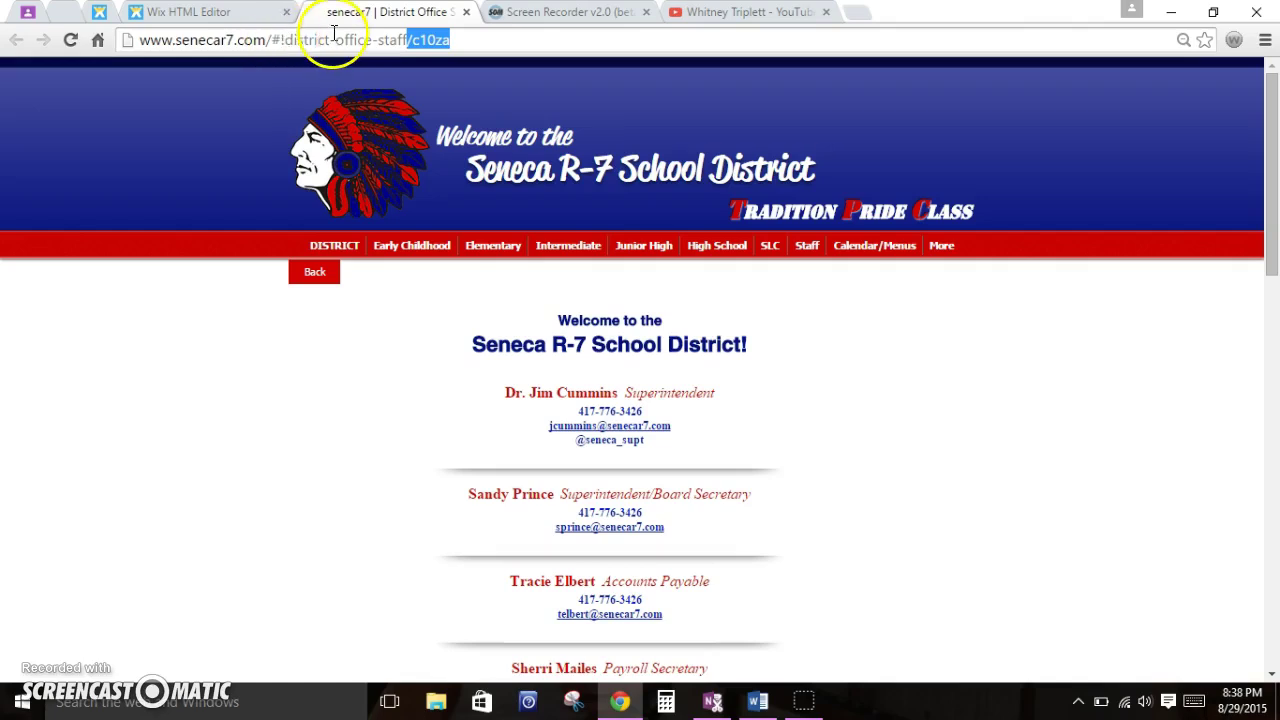
click(465, 12)
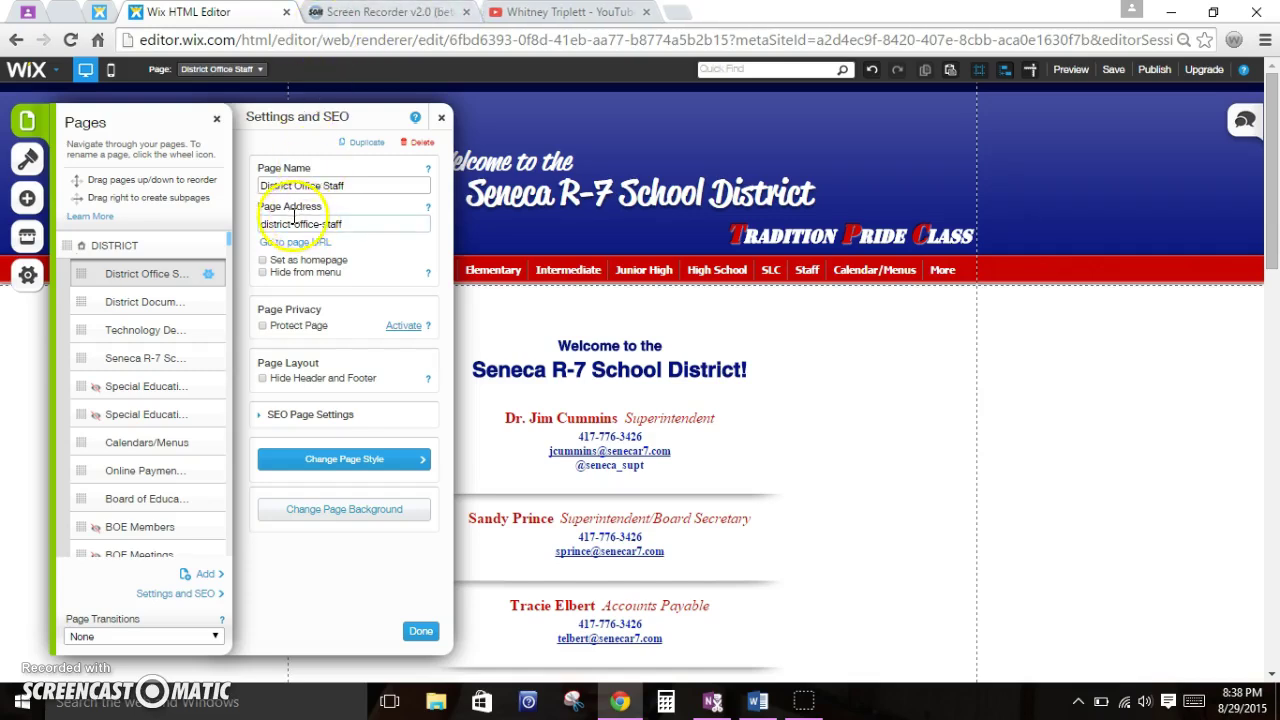
Step: Compare the homepage and menu visibility settings of the DISTRICT and District Office Staff pages, and close the settings
click(148, 300)
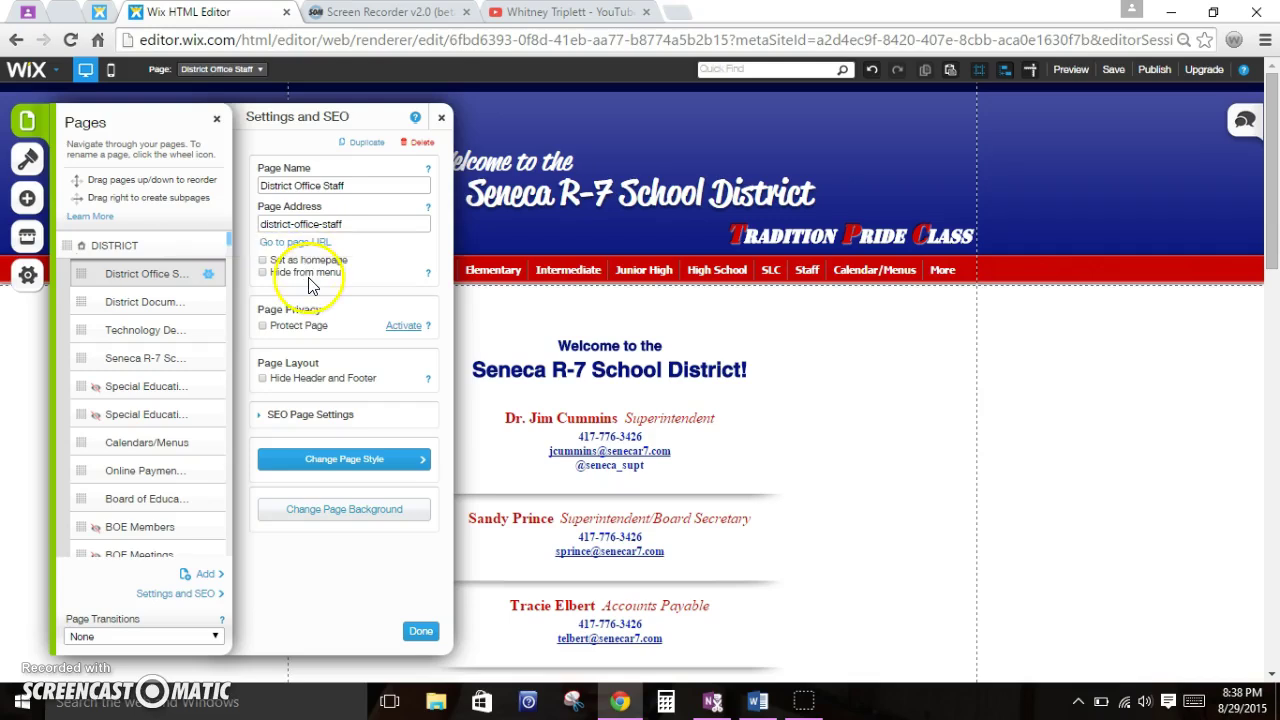
click(173, 250)
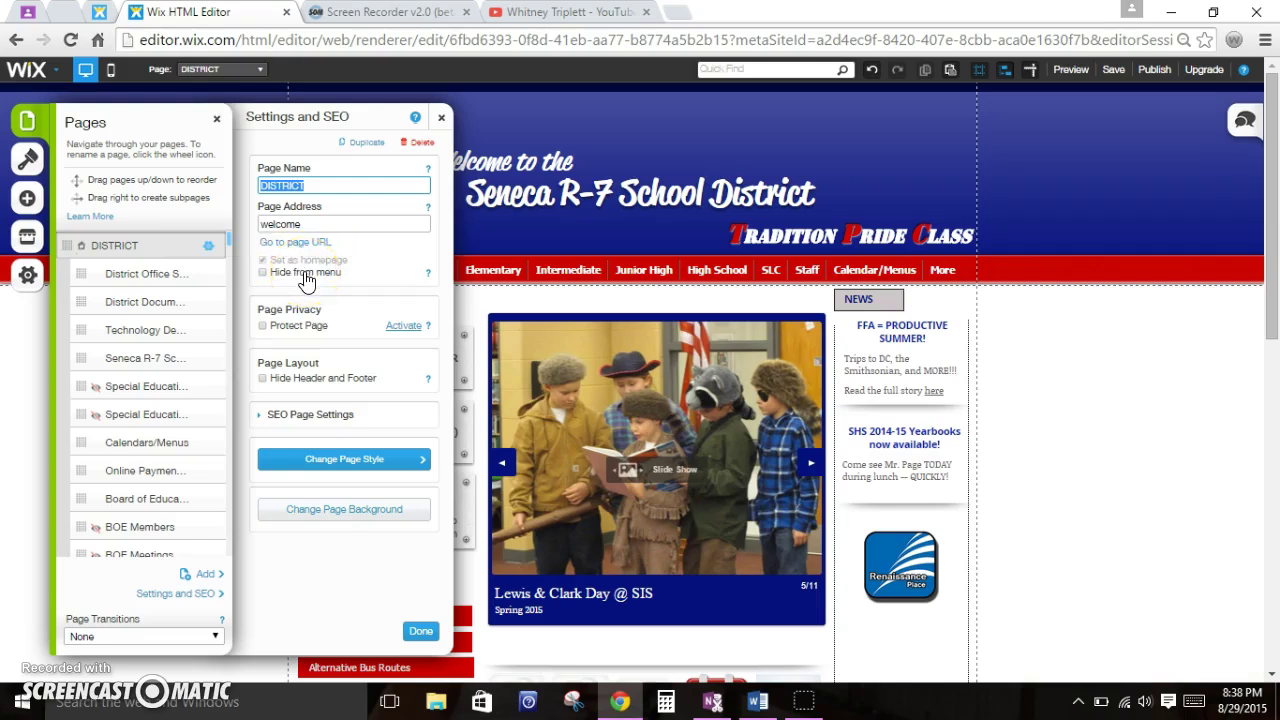
click(361, 288)
click(177, 272)
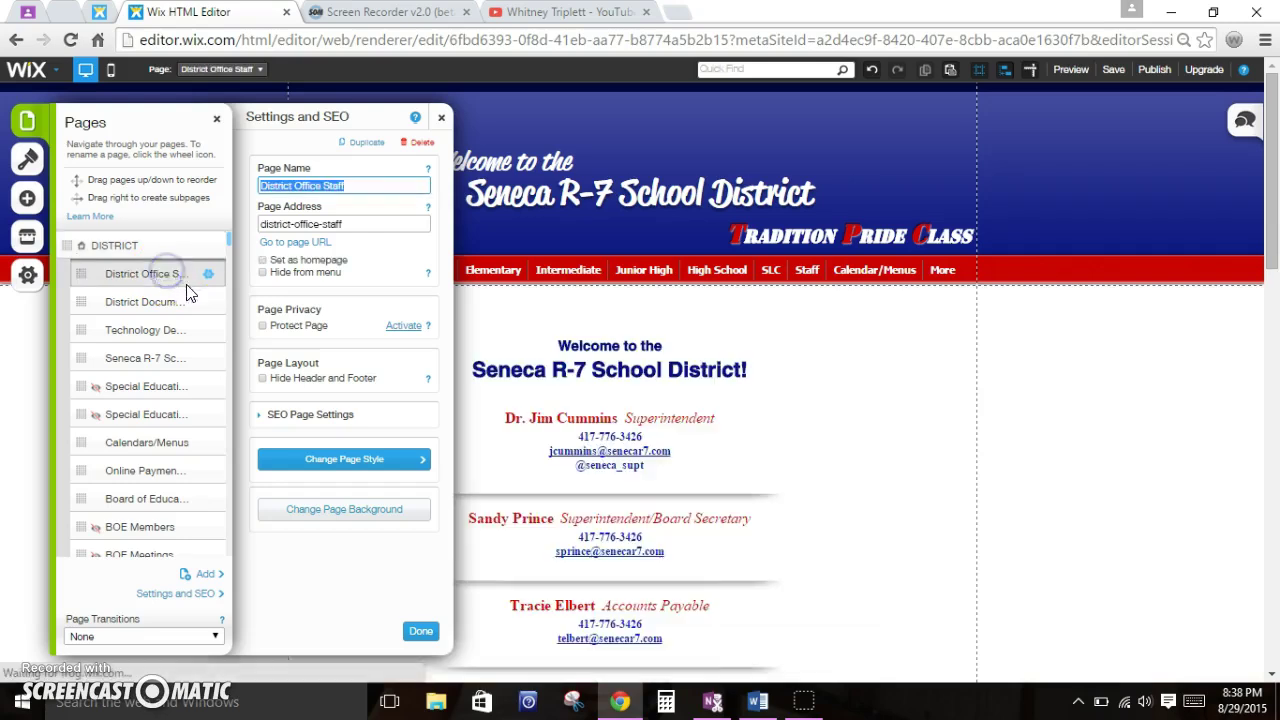
click(289, 279)
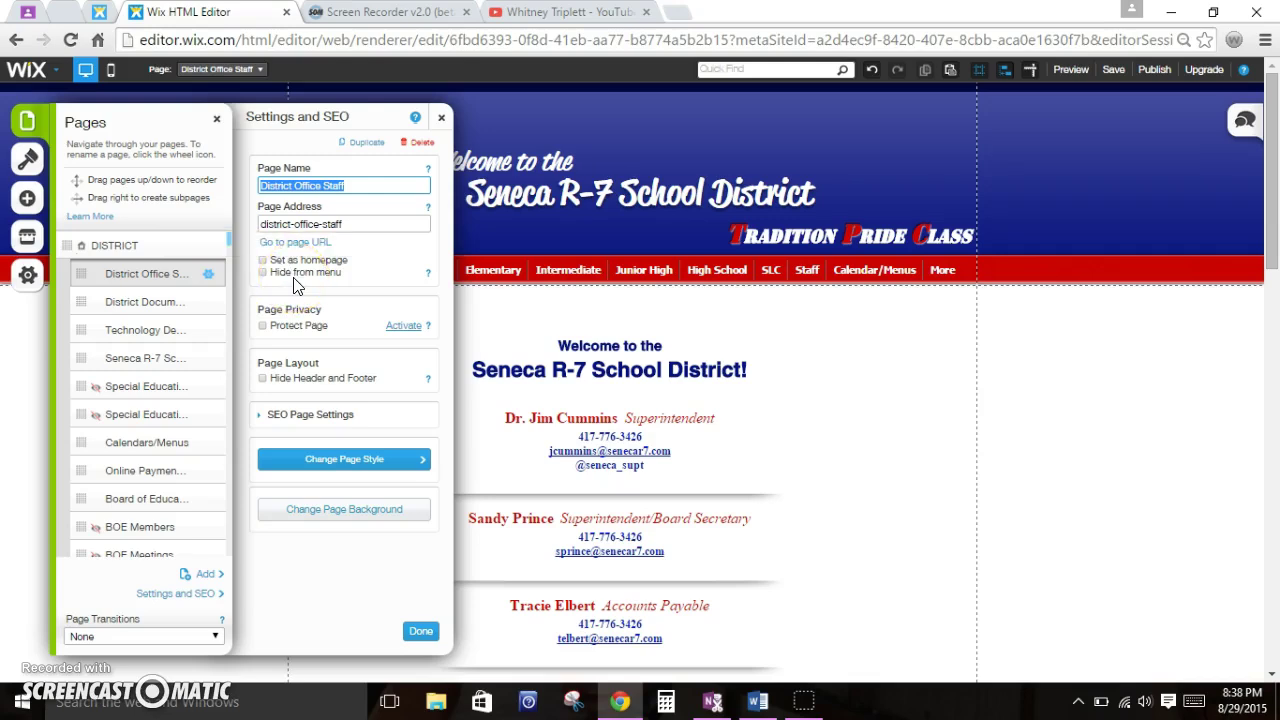
click(441, 117)
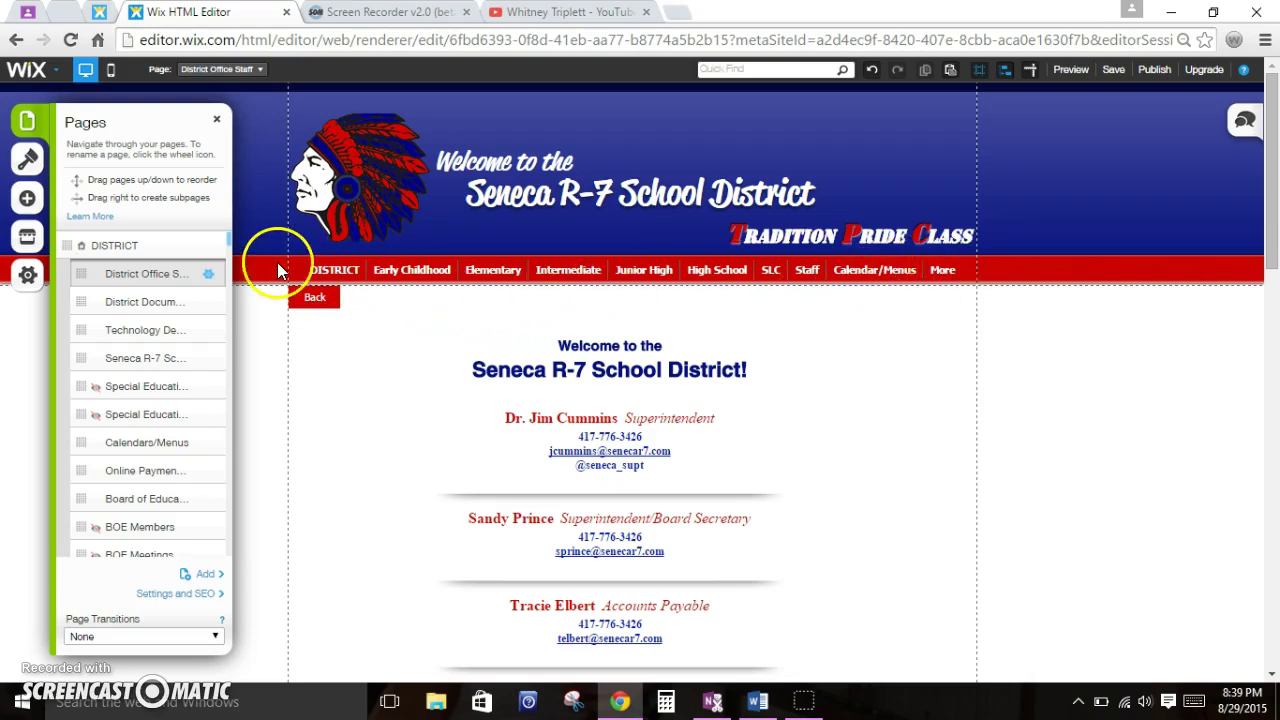
Step: Open the District Documents page, examine its name, address and menu visibility settings, and close the settings
click(175, 301)
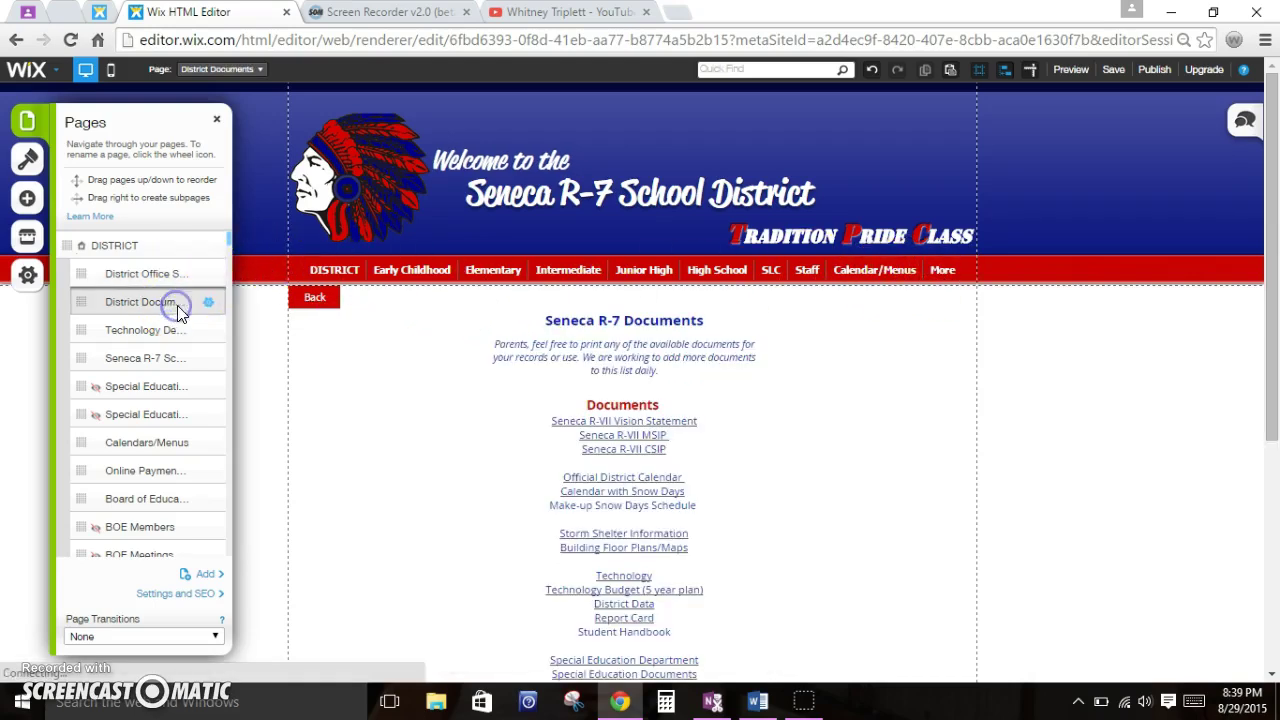
click(209, 301)
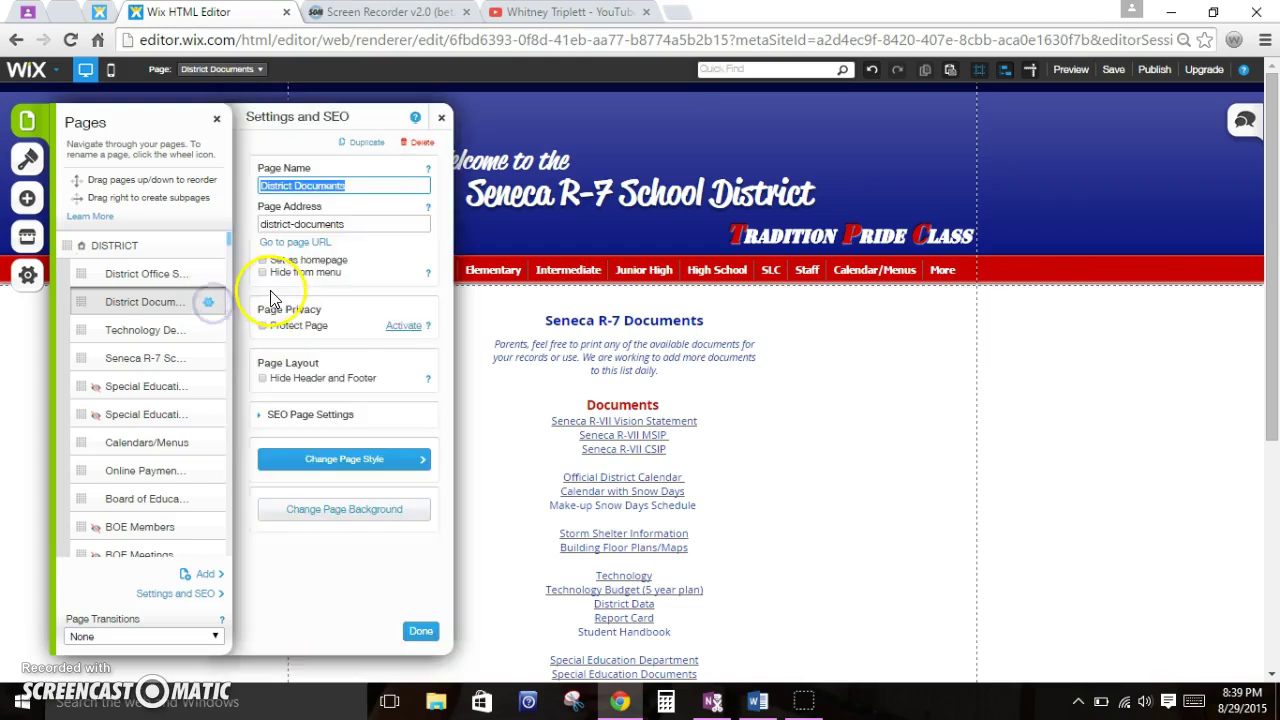
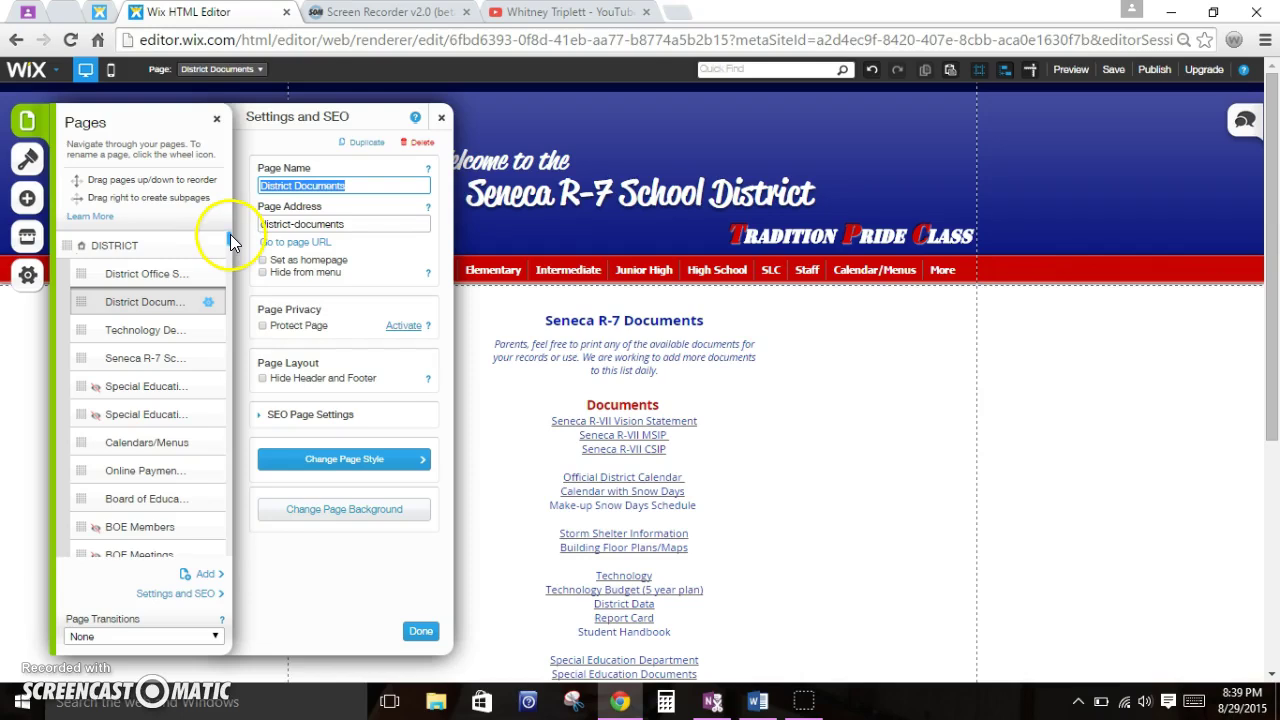
click(446, 117)
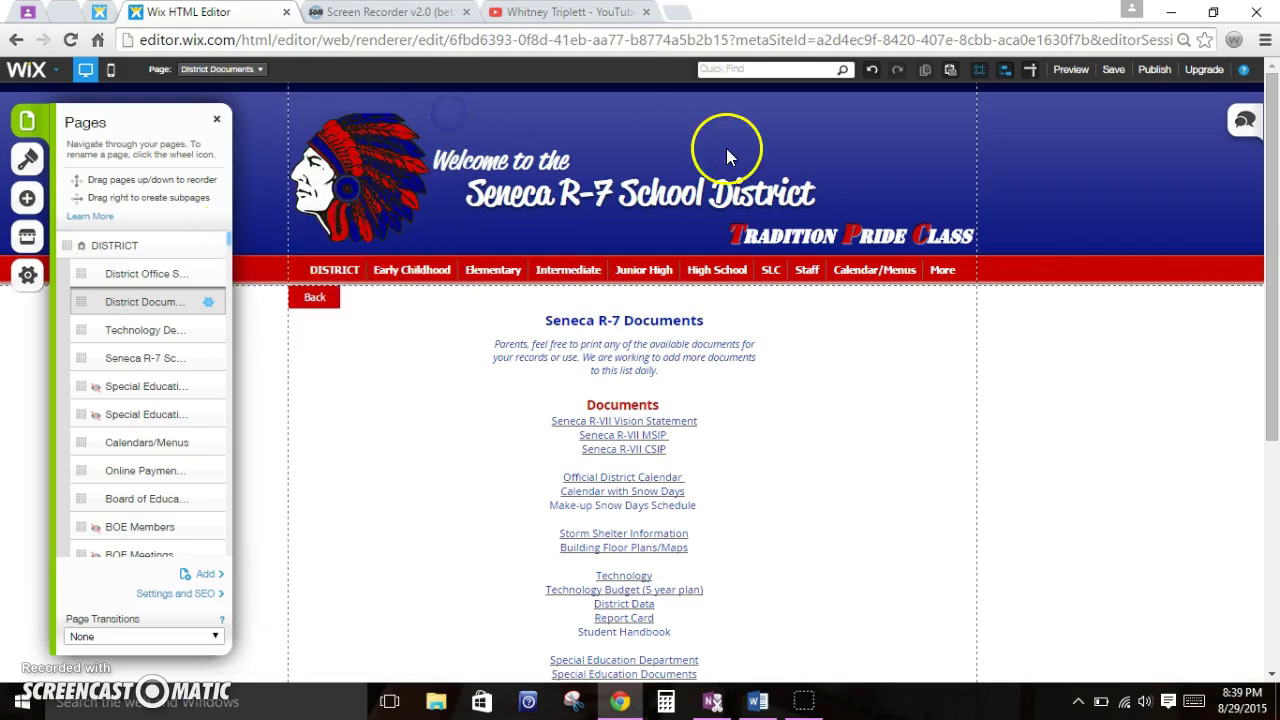
Step: Preview the site, examine the navigation menu's dropdowns from DISTRICT through High School, and return to the editor
click(1063, 78)
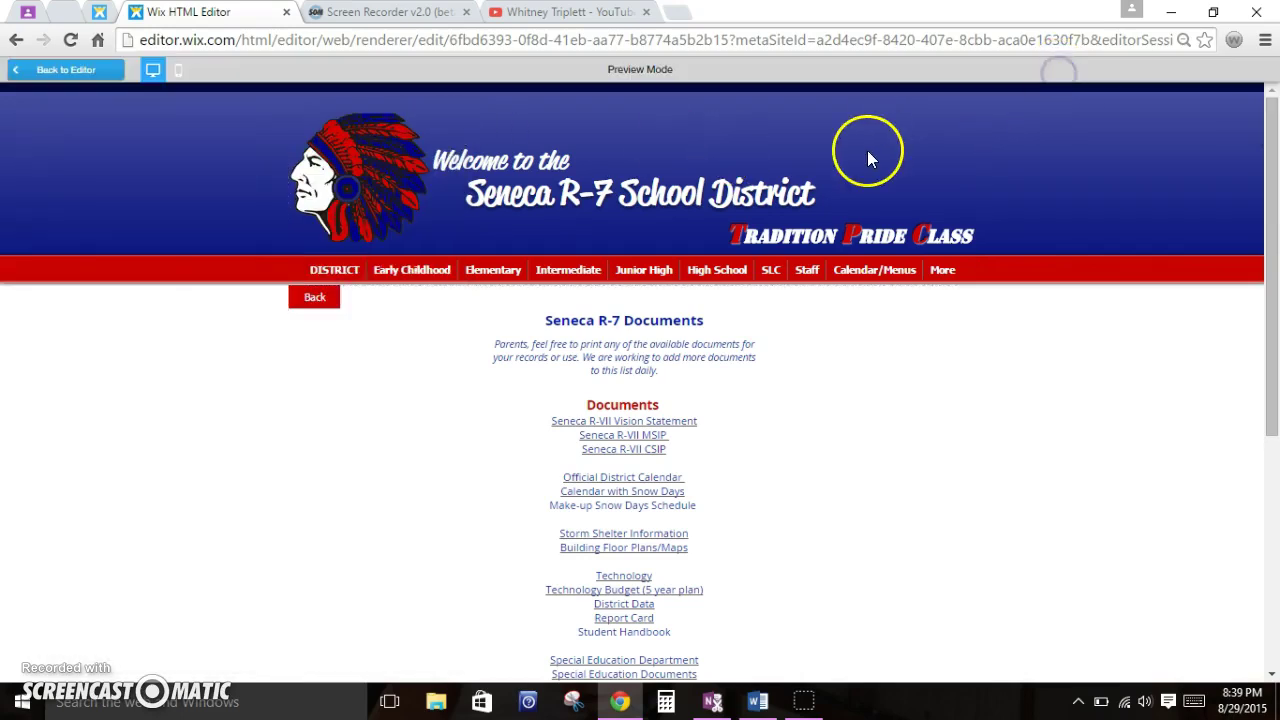
mouse_move(330, 277)
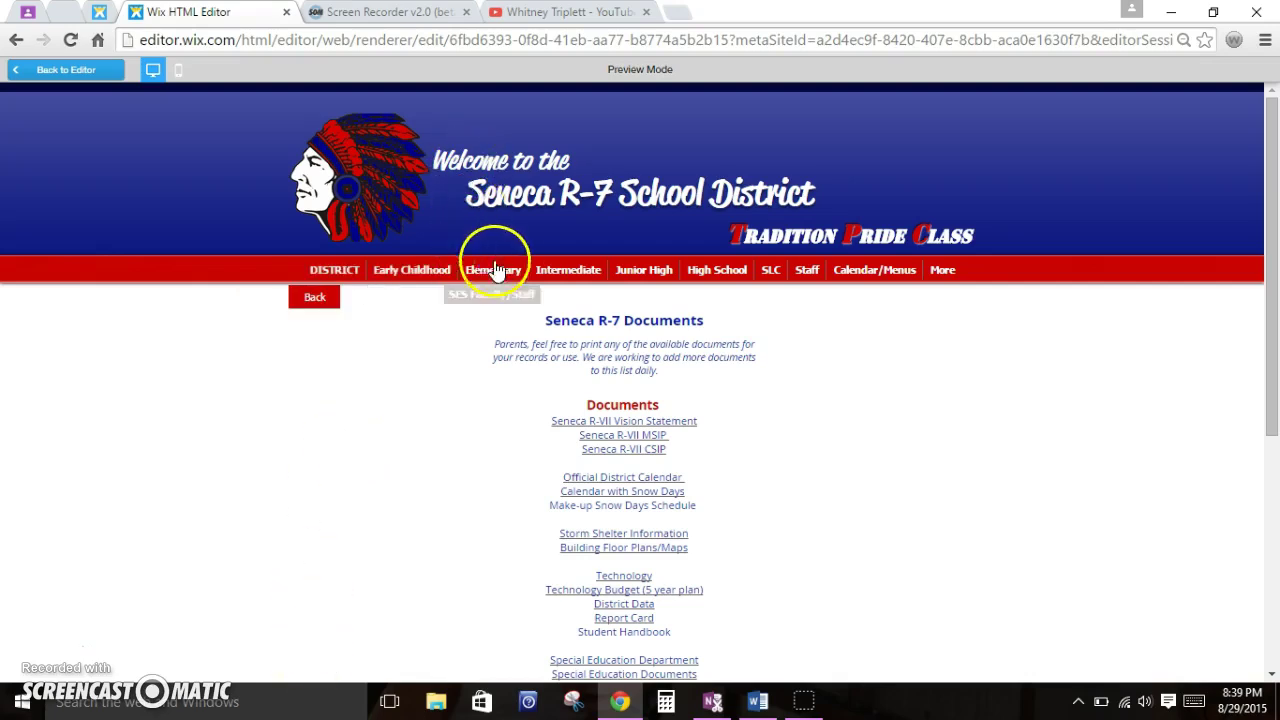
mouse_move(638, 275)
mouse_move(690, 272)
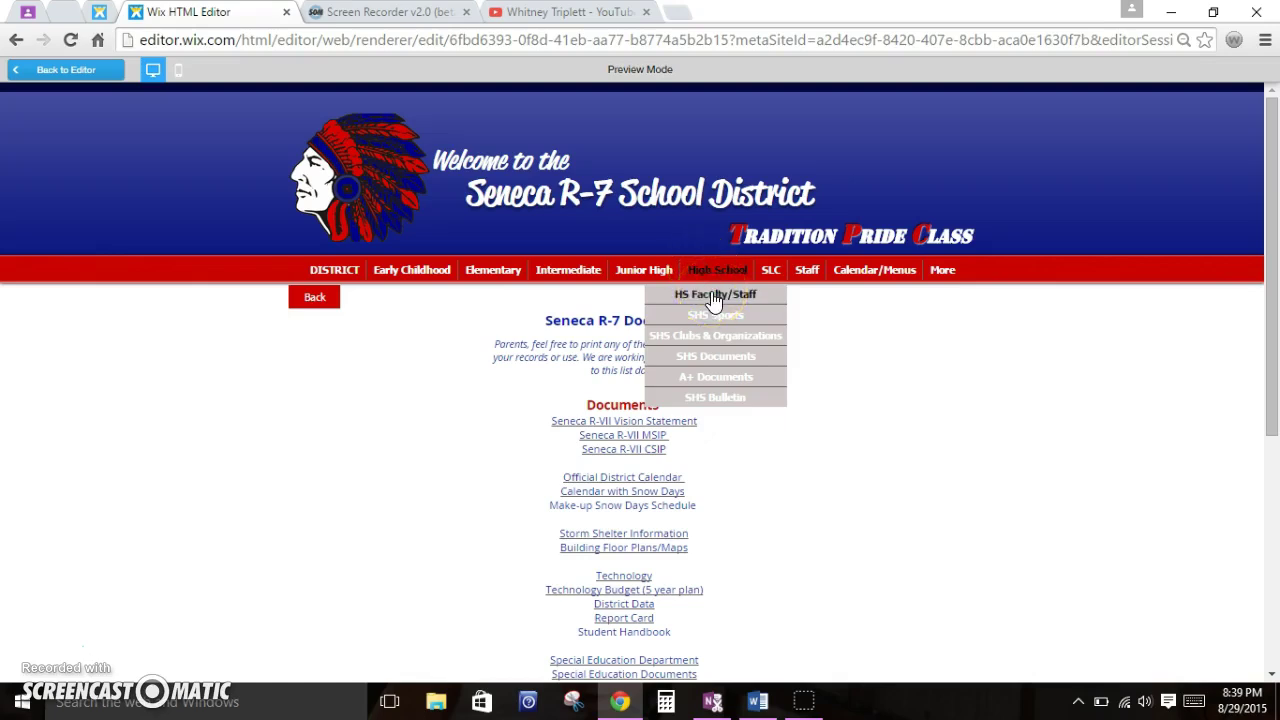
click(716, 336)
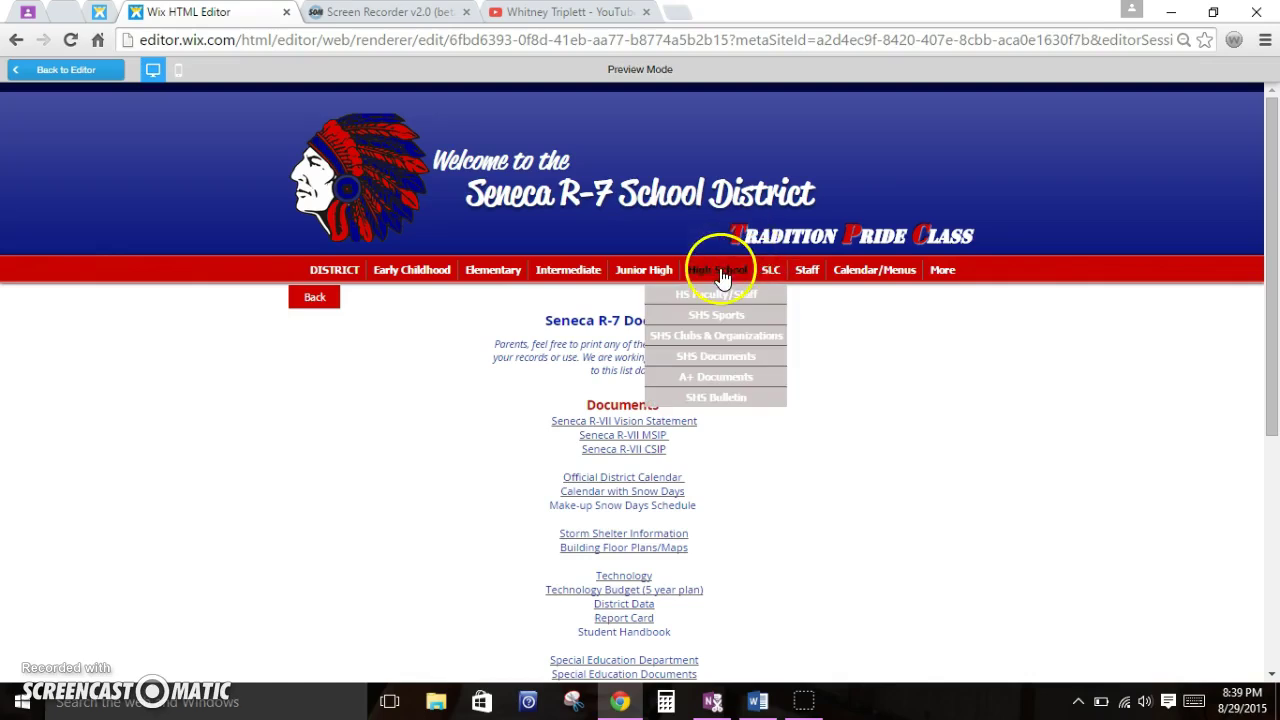
click(72, 67)
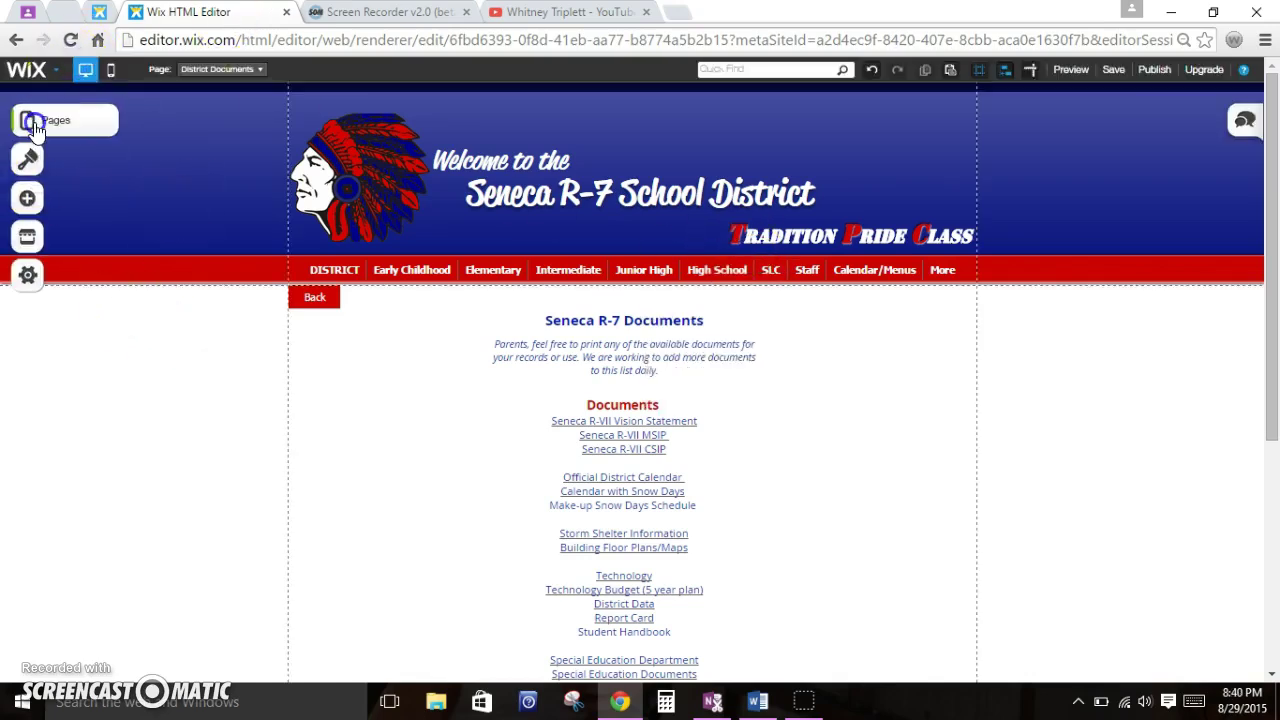
Step: Open the Seneca R-7 School Improvement Plans page and examine its menu visibility settings
click(30, 124)
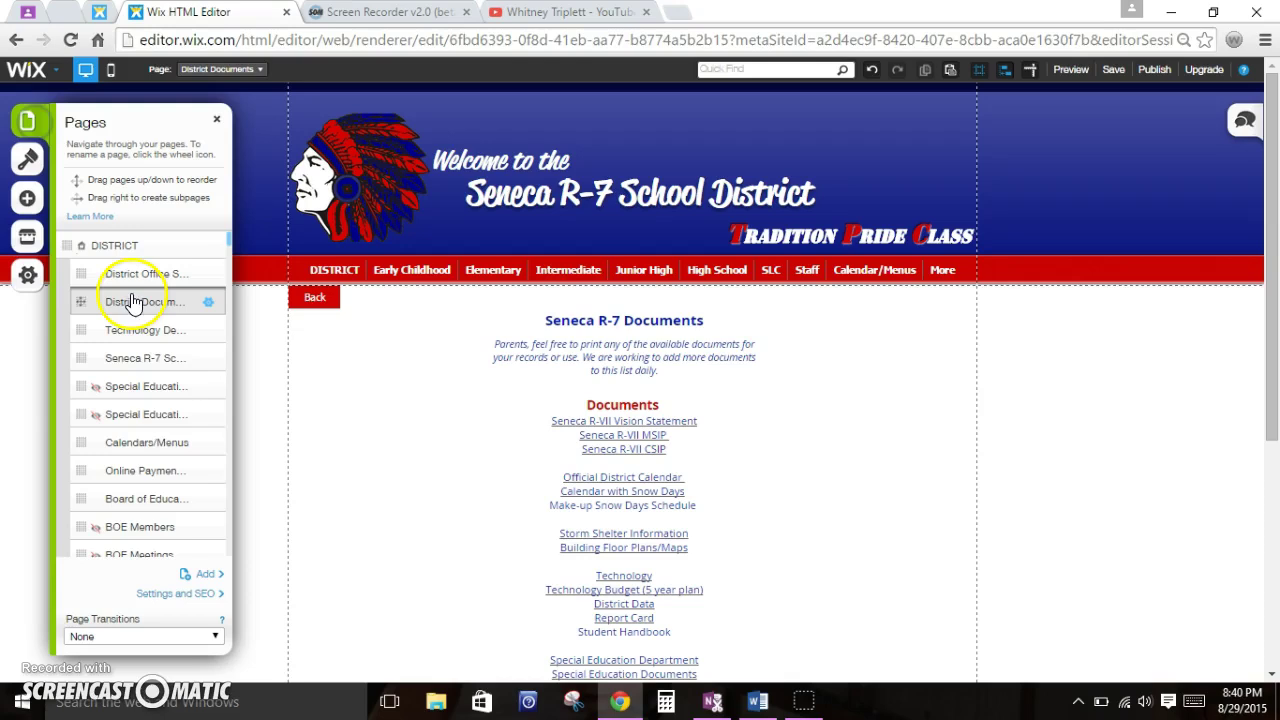
click(166, 363)
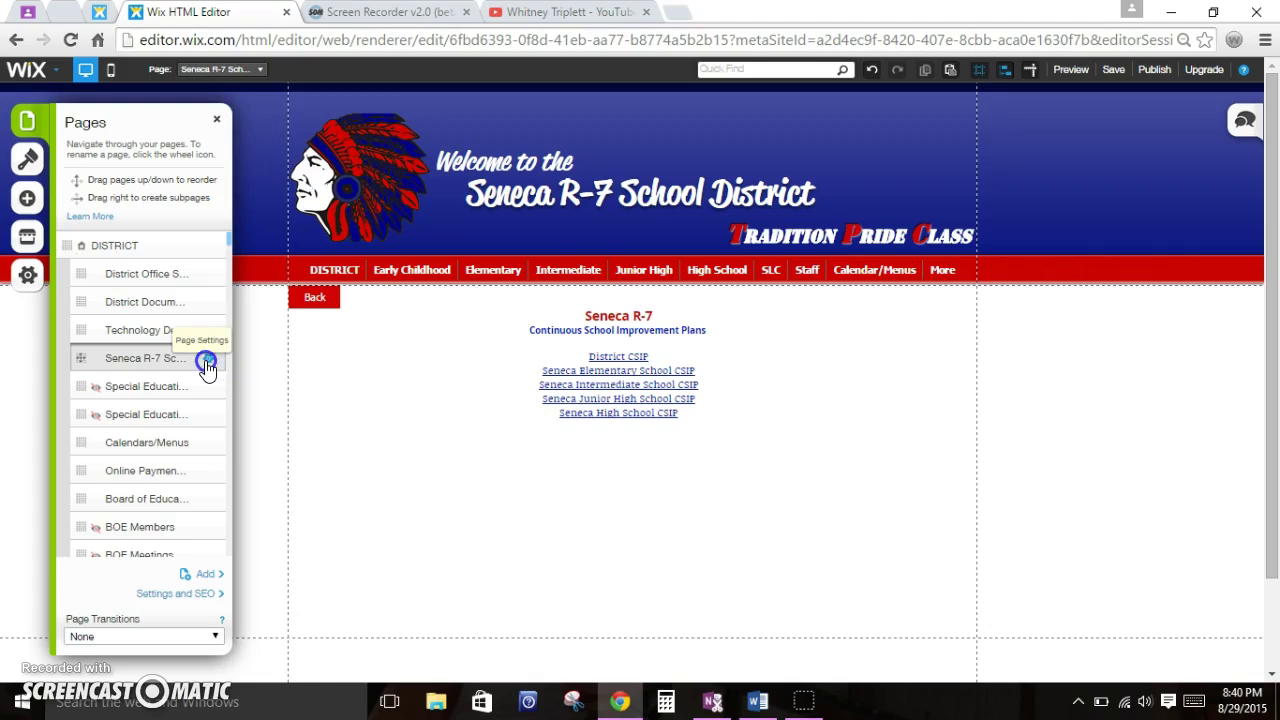
click(206, 363)
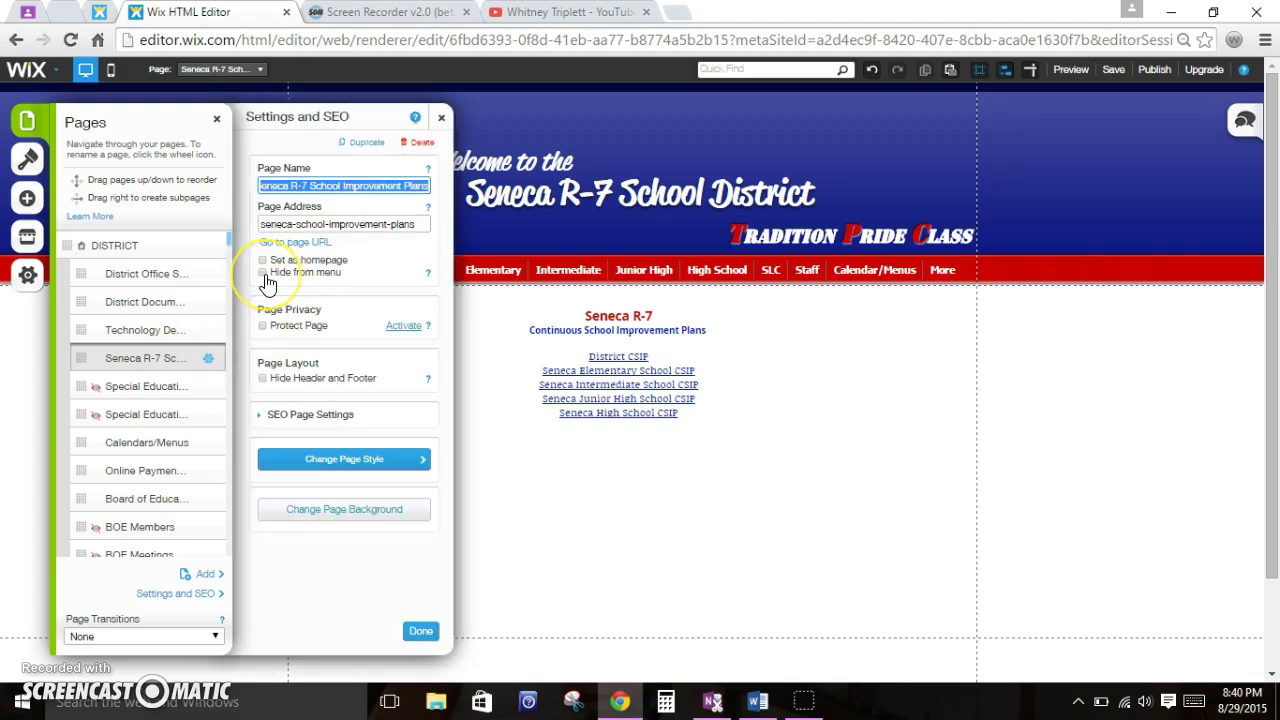
click(403, 305)
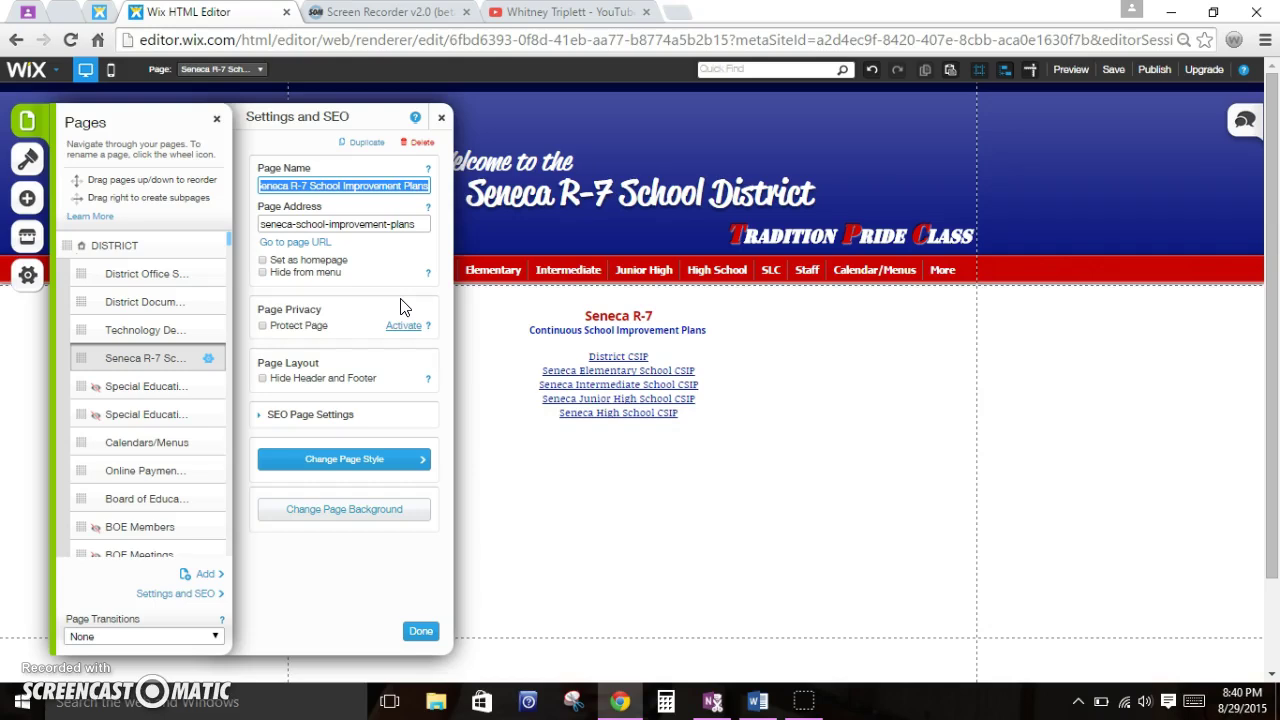
Step: Make the Special Education Department page visible in the site menu by turning off Hide from menu
click(164, 386)
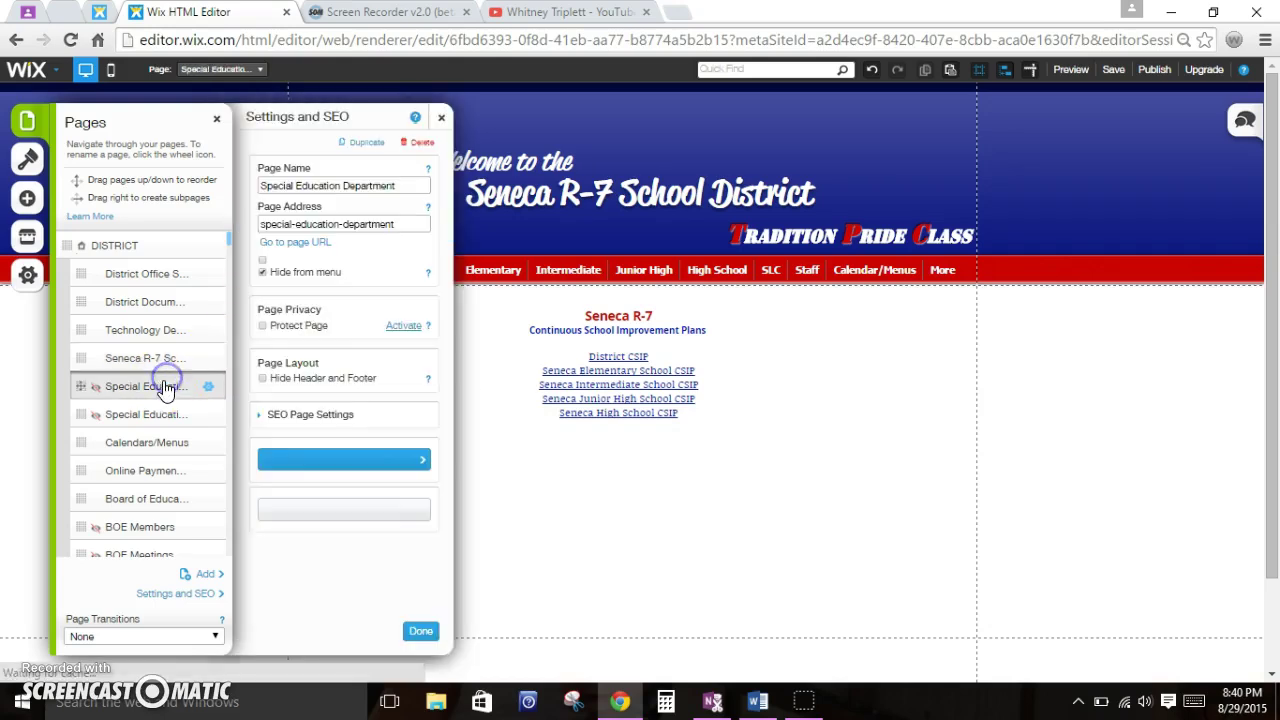
drag(155, 402, 243, 271)
click(262, 272)
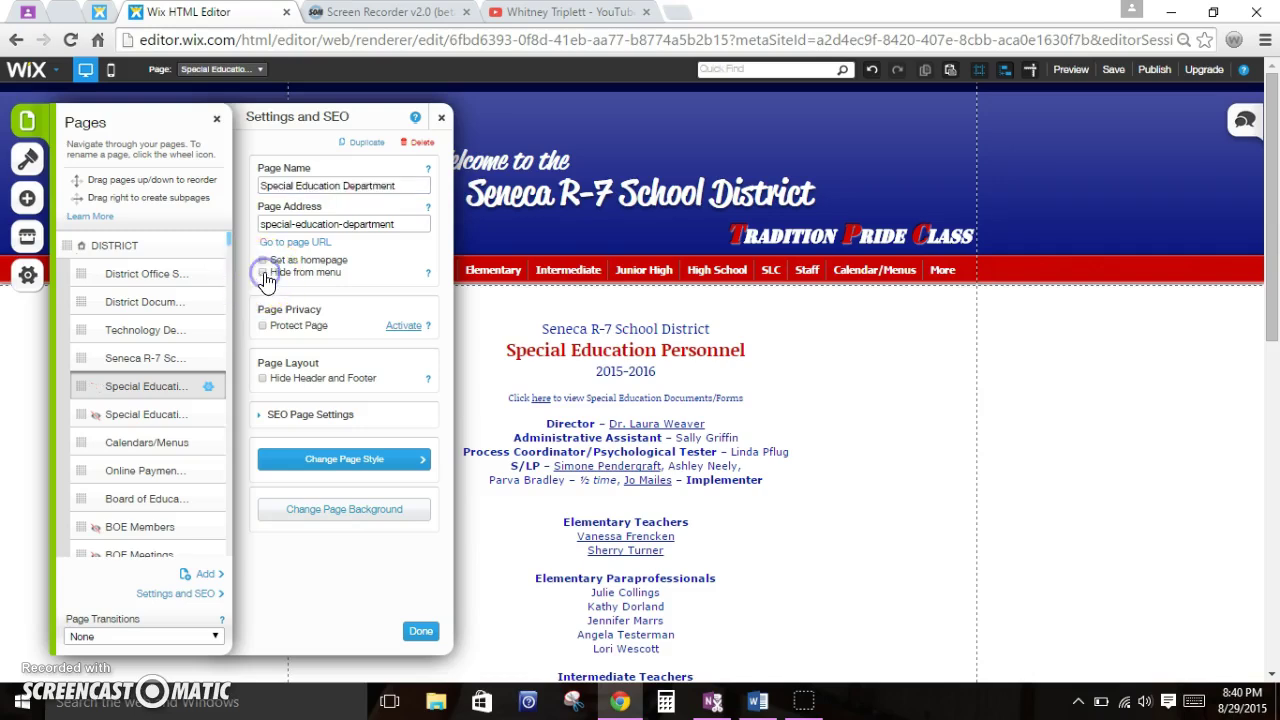
click(373, 184)
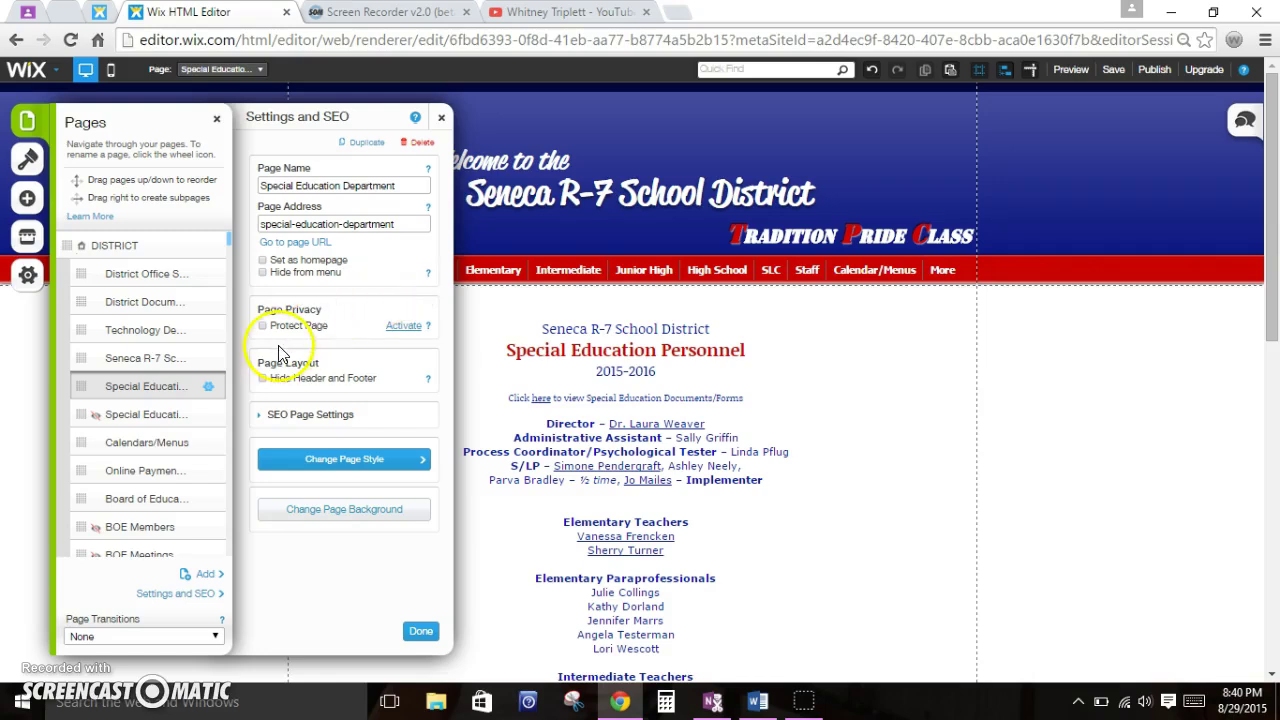
Step: Compare the menu visibility of the Special Education Documents and Special Education Department pages, and close the settings
click(143, 415)
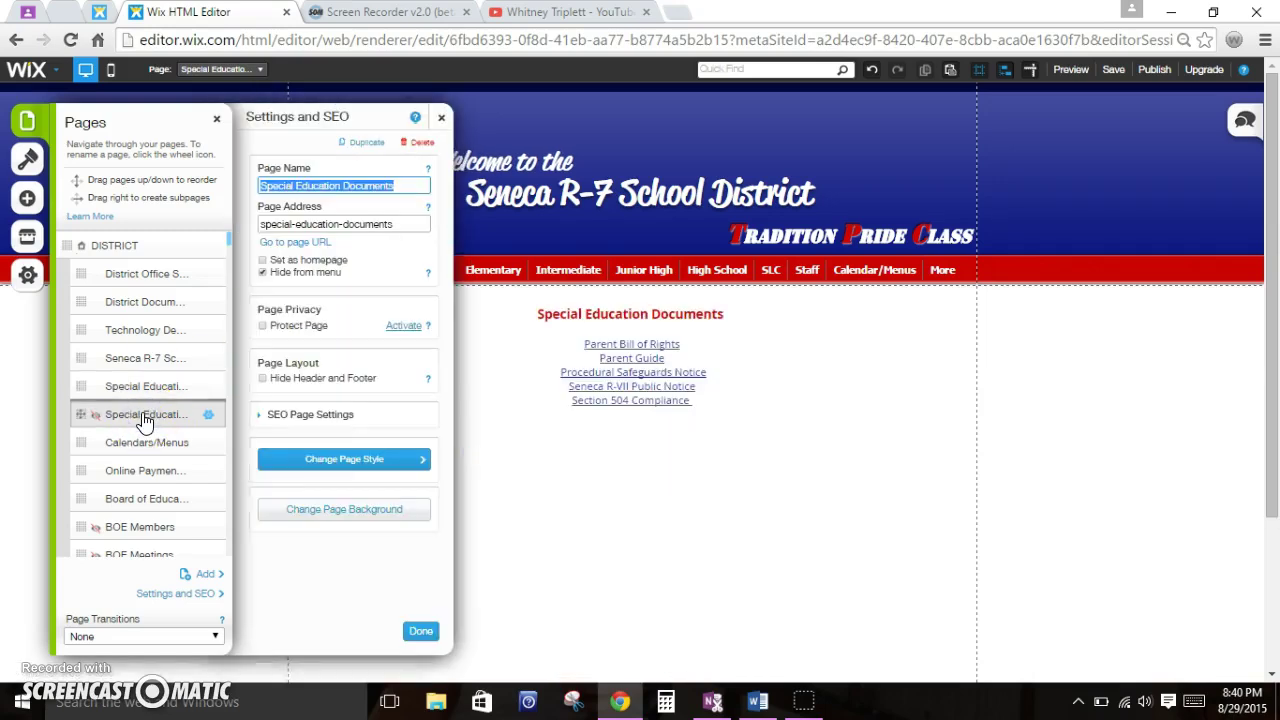
click(268, 318)
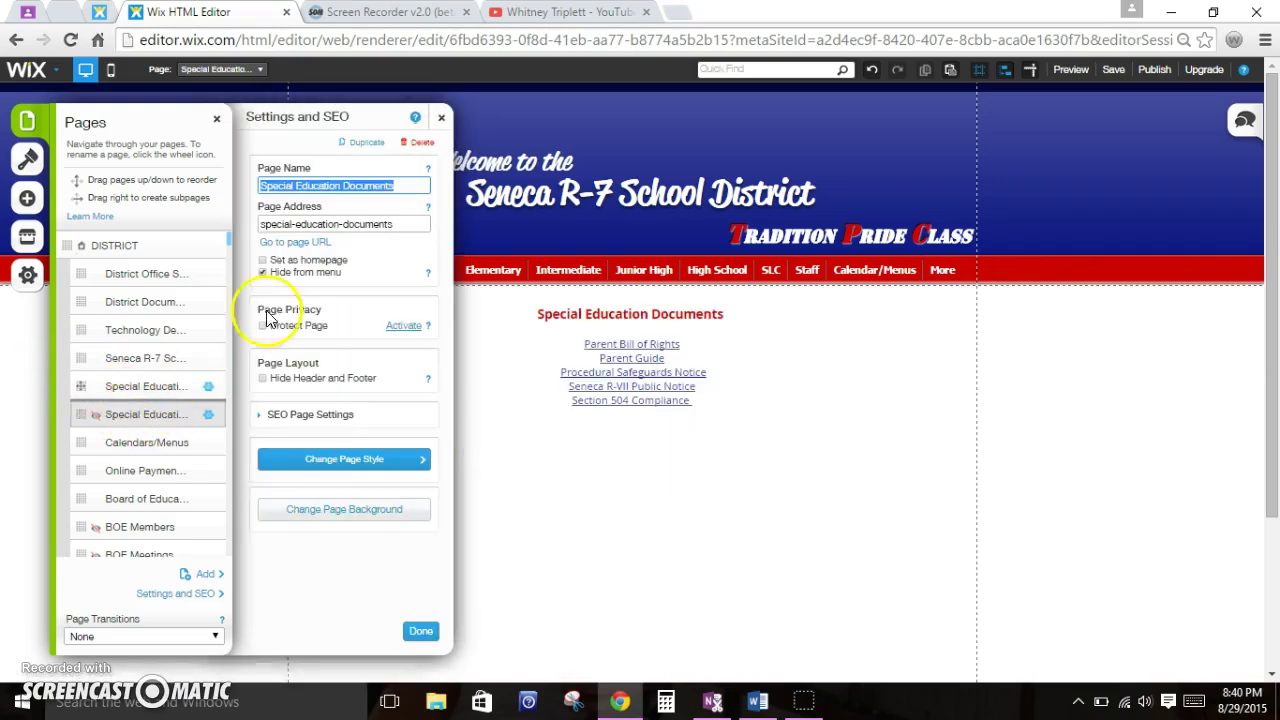
click(152, 386)
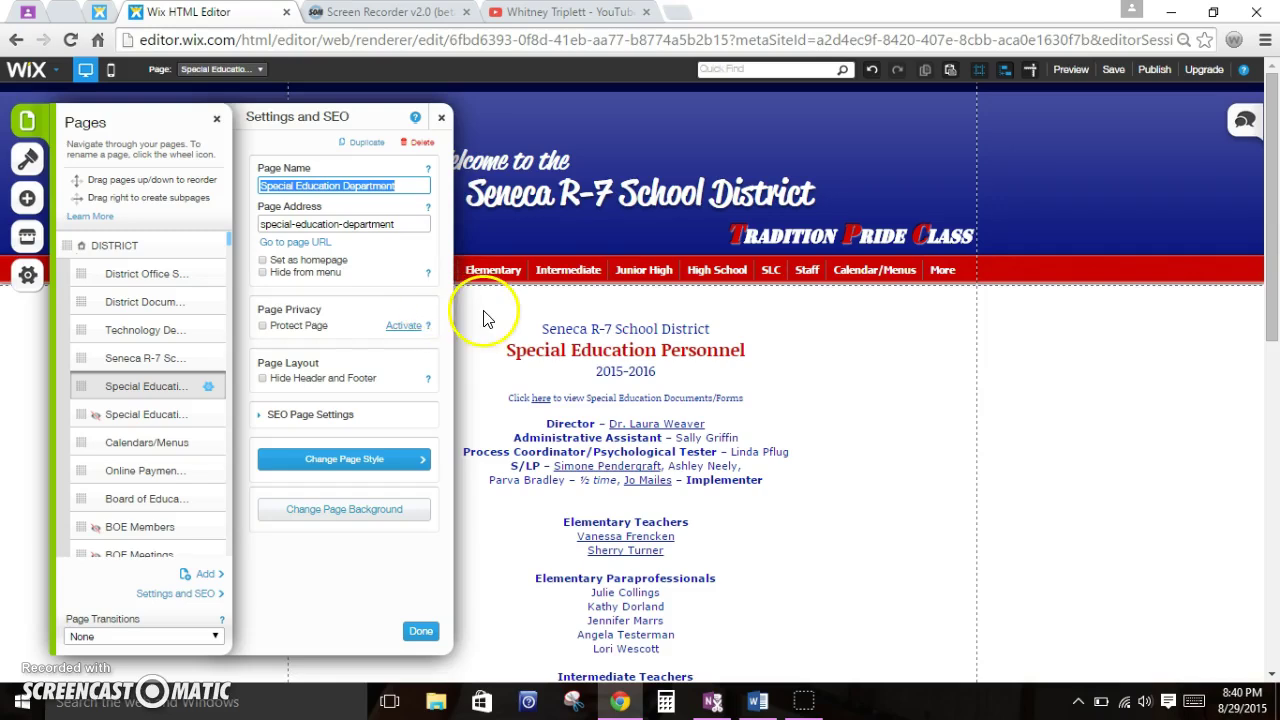
click(441, 119)
Step: Preview the site, check the DISTRICT dropdown for the Special Education Department entry, and open the DISTRICT homepage
click(1070, 72)
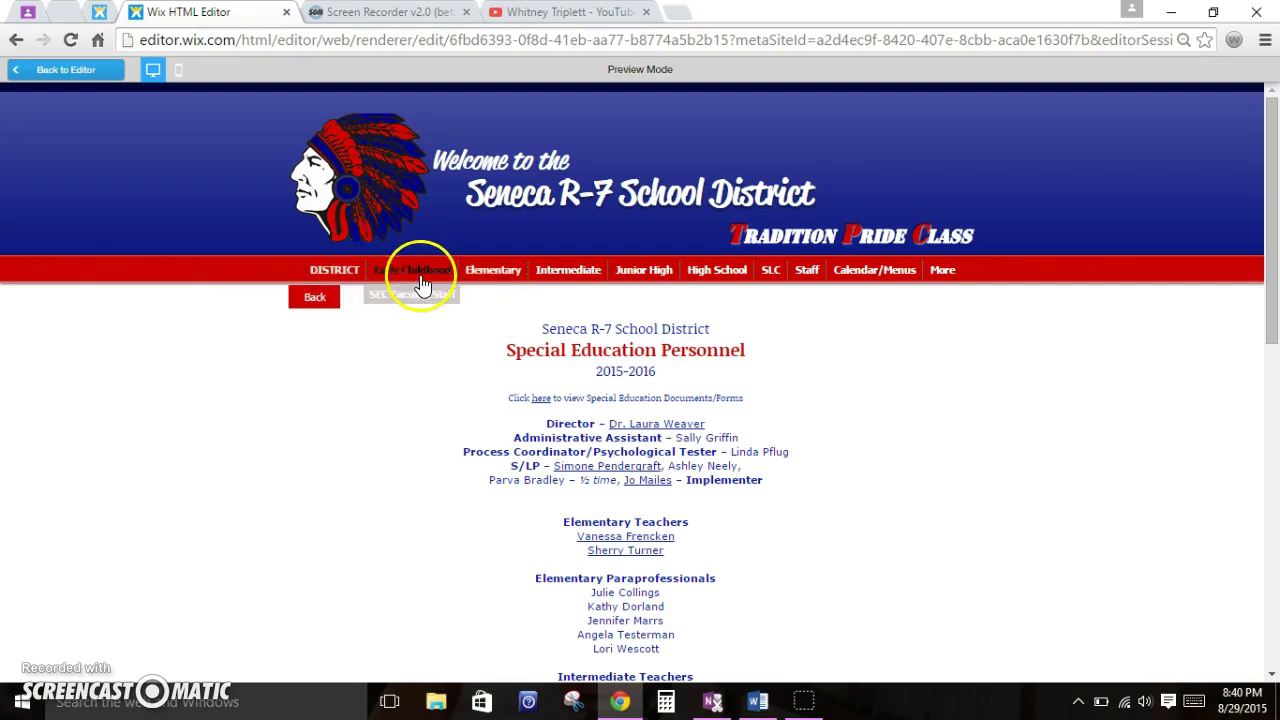
mouse_move(357, 271)
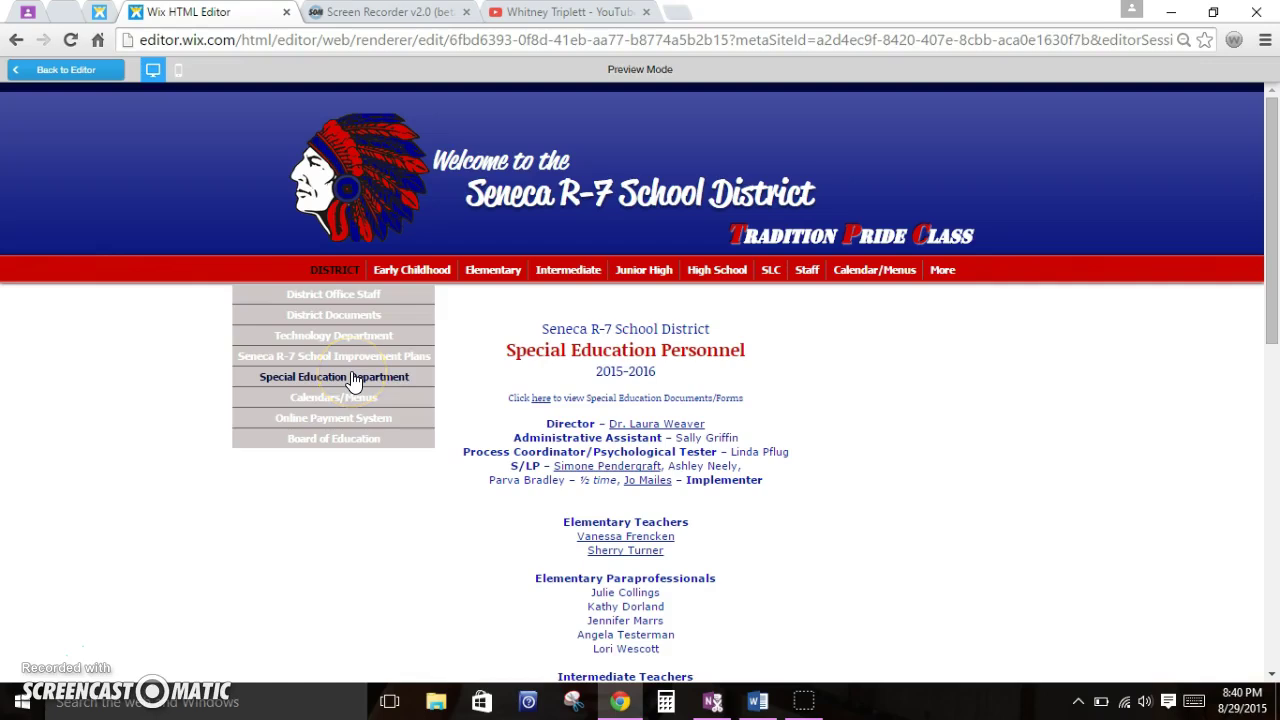
click(334, 286)
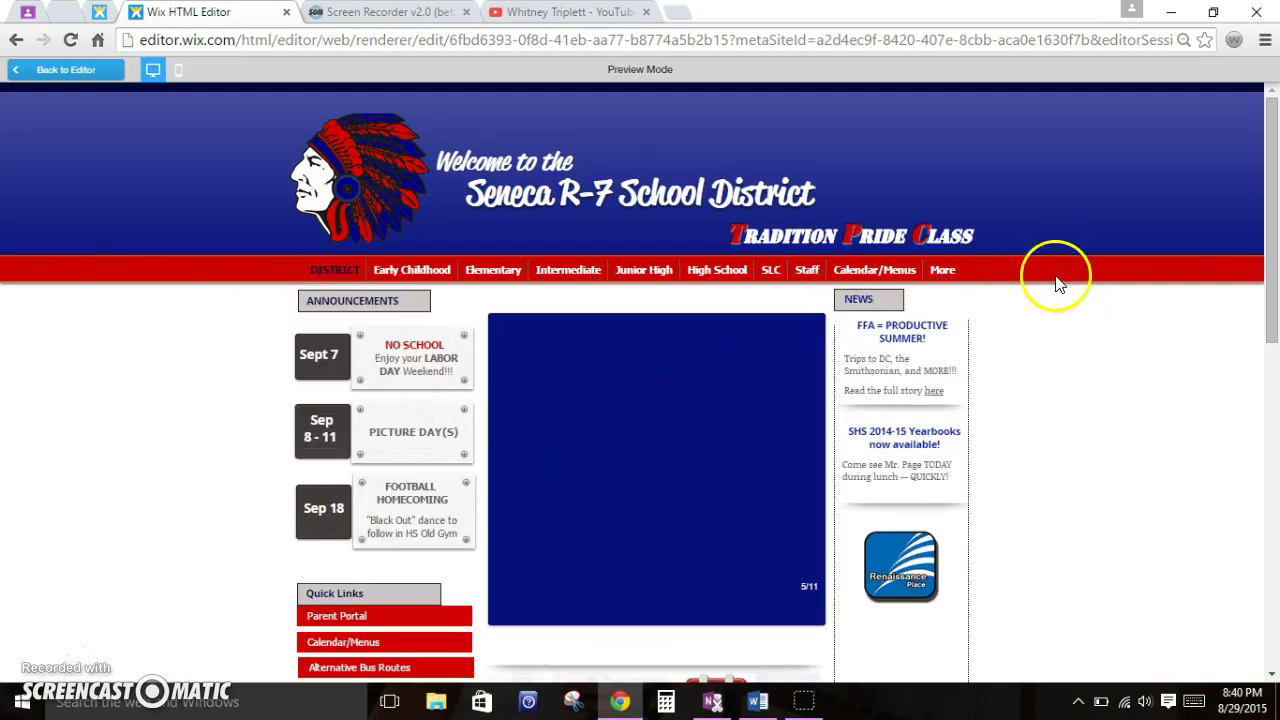
Step: Leave the preview and save the site's changes, dismissing the save notice
click(66, 70)
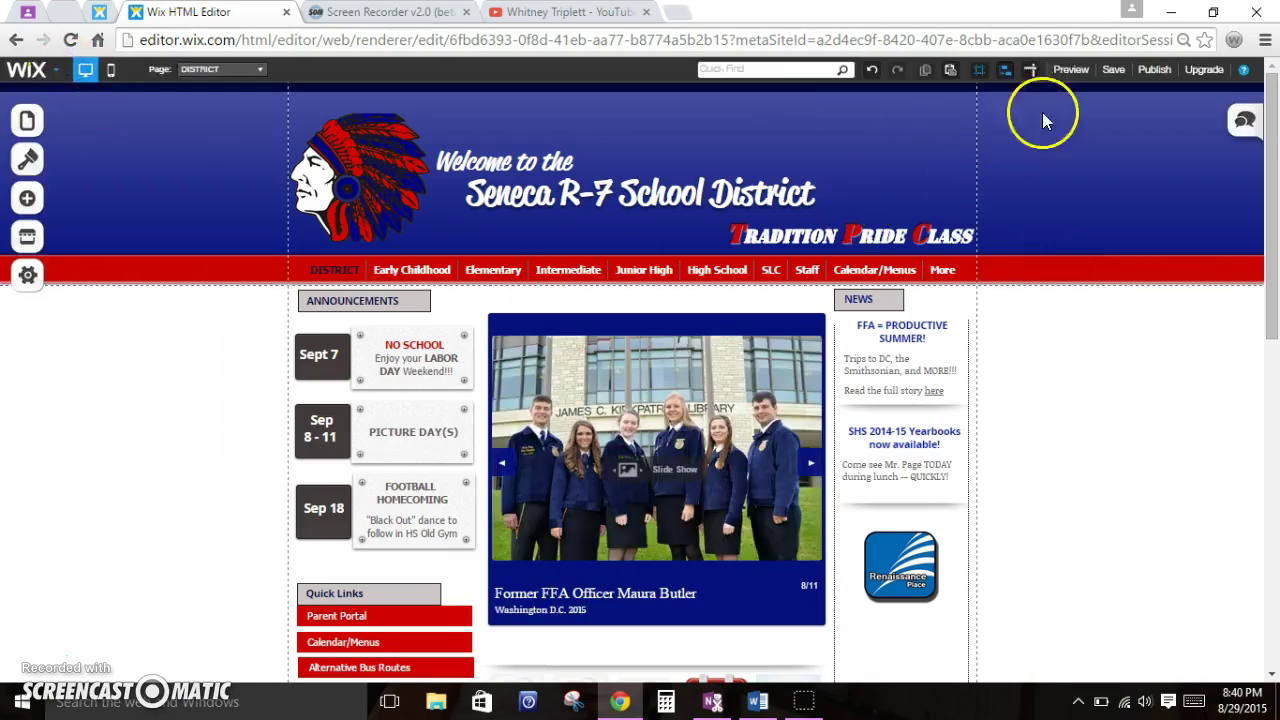
click(1109, 71)
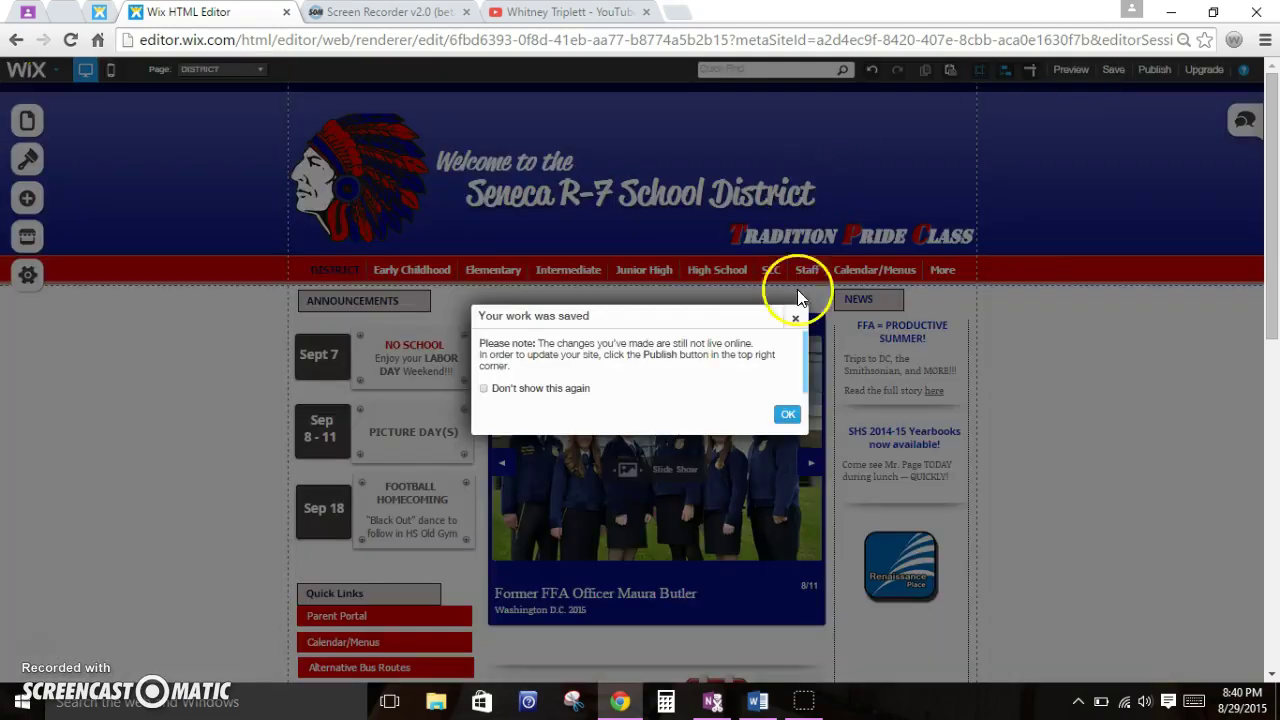
click(793, 416)
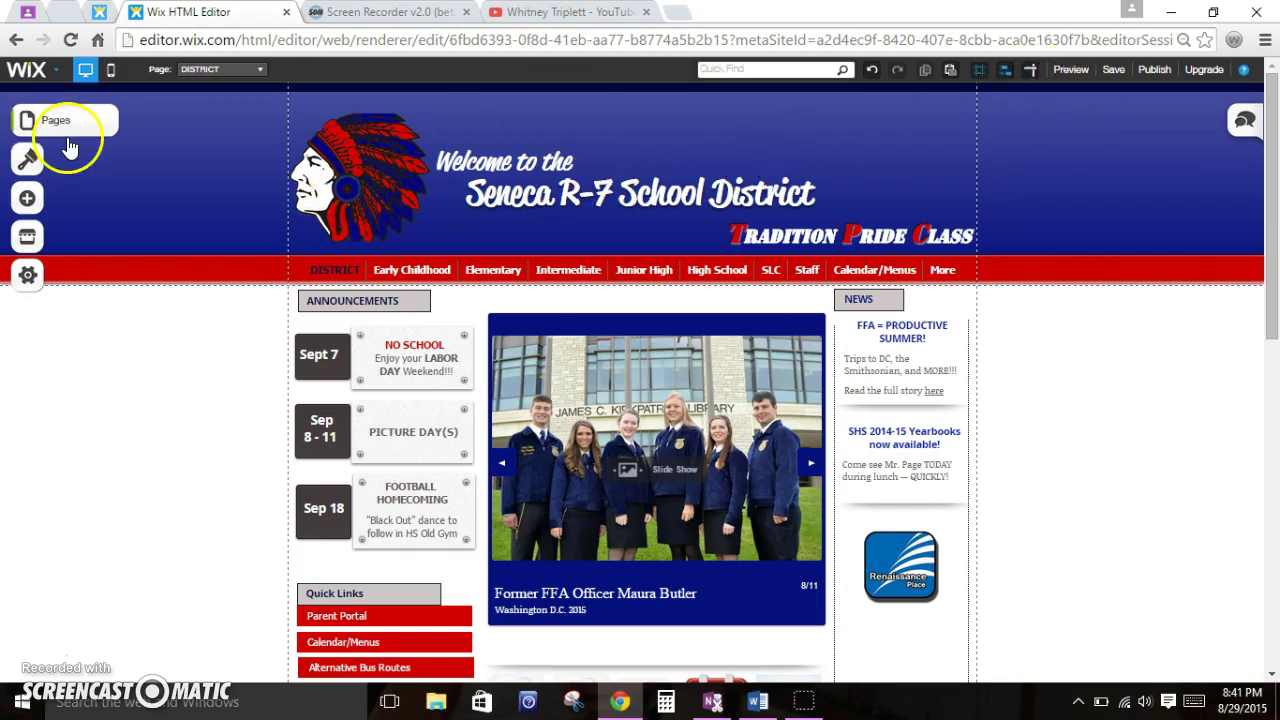
Step: Find the High School section in the site's page list and open the High School page
click(26, 122)
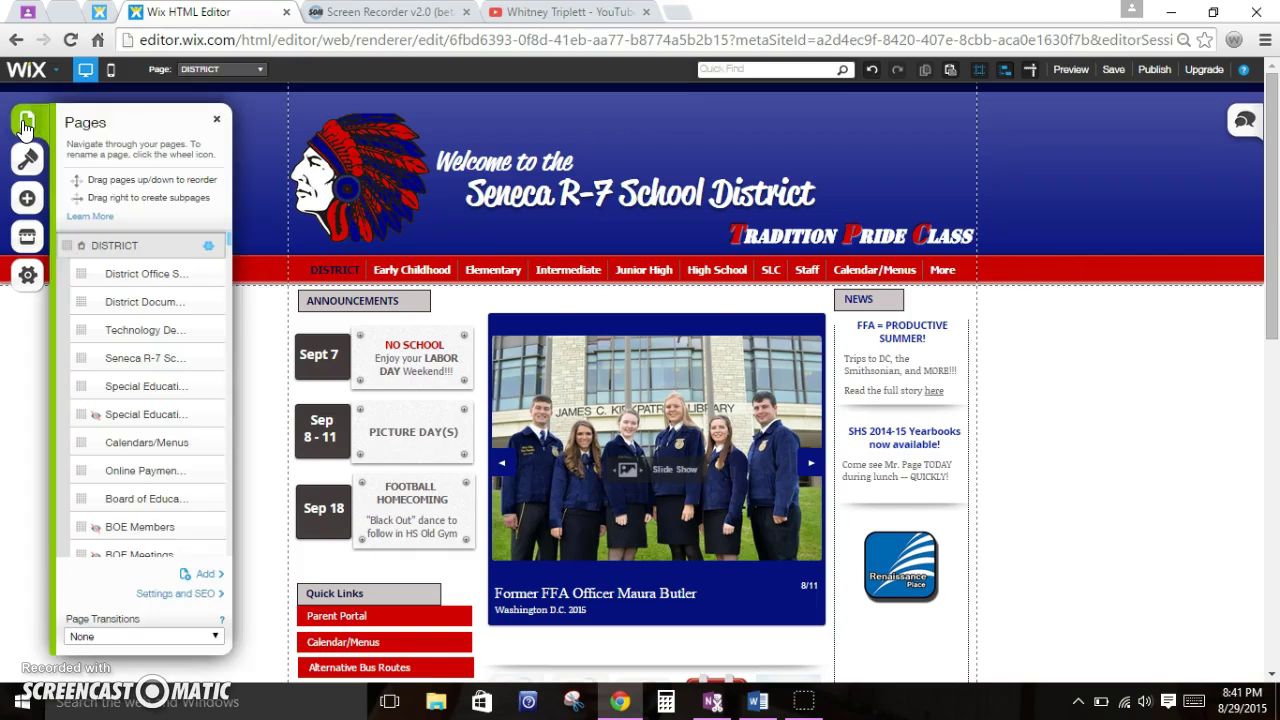
scroll(155, 400, down, 5)
scroll(152, 398, down, 3)
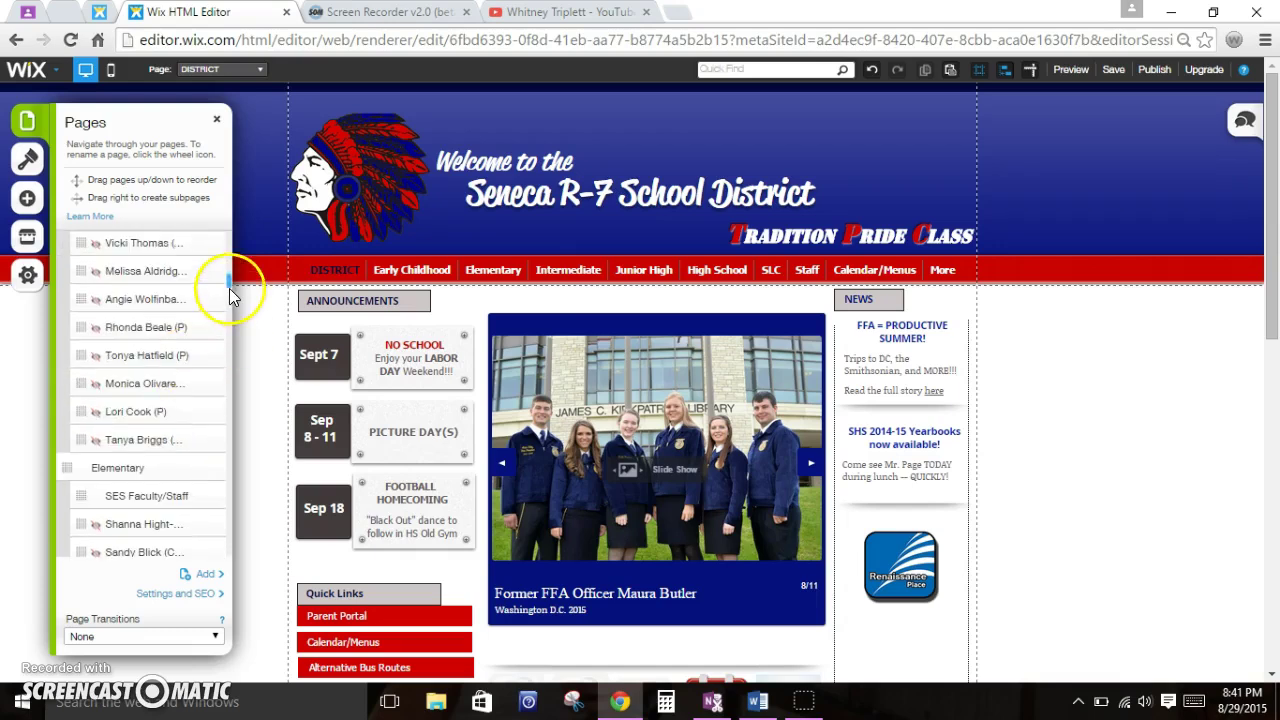
drag(229, 288, 222, 452)
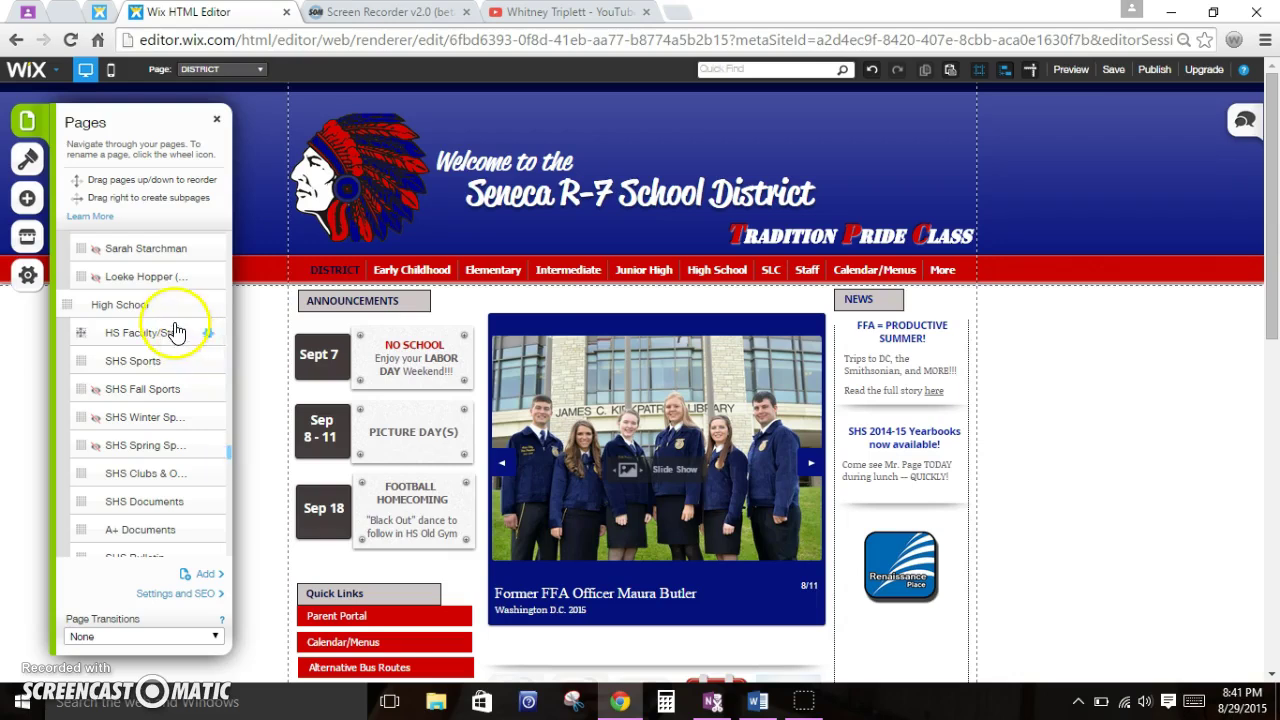
click(172, 318)
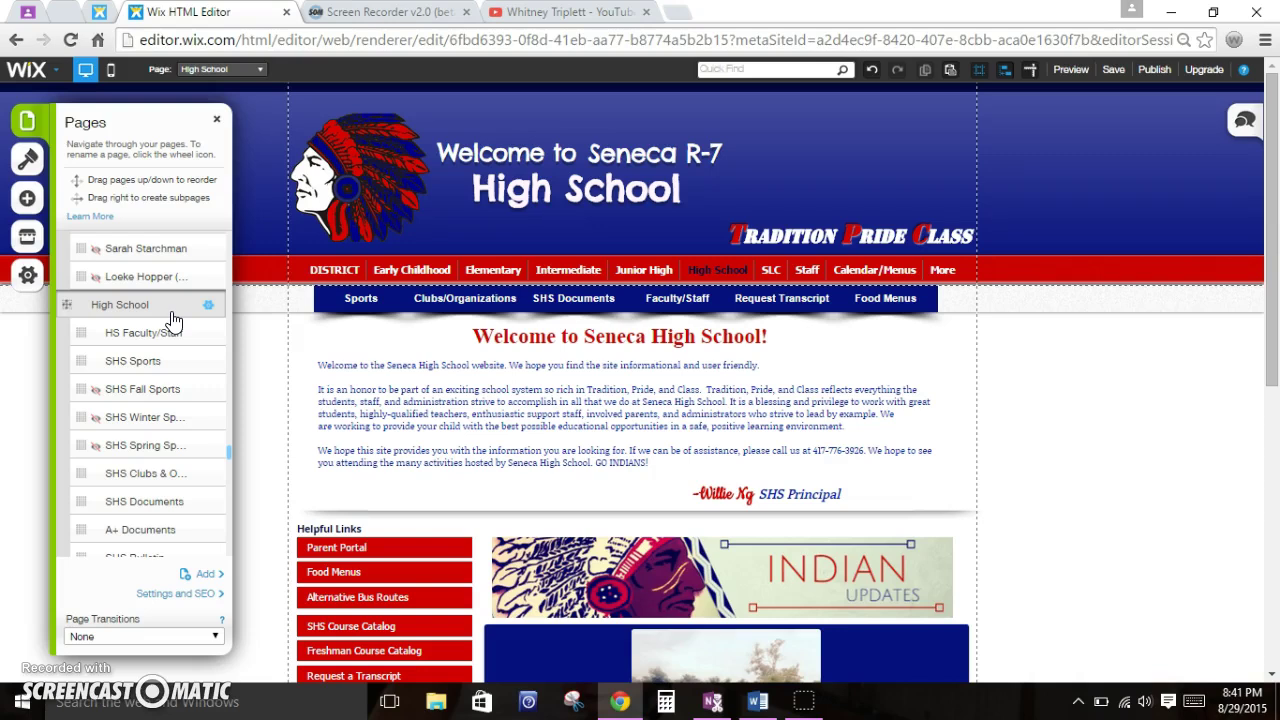
Step: View the Junior High administrative assistant's page, the High School page and its SHS Sports subpage in turn
mouse_move(172, 318)
mouse_down()
mouse_move(114, 309)
mouse_move(172, 308)
mouse_up()
click(155, 252)
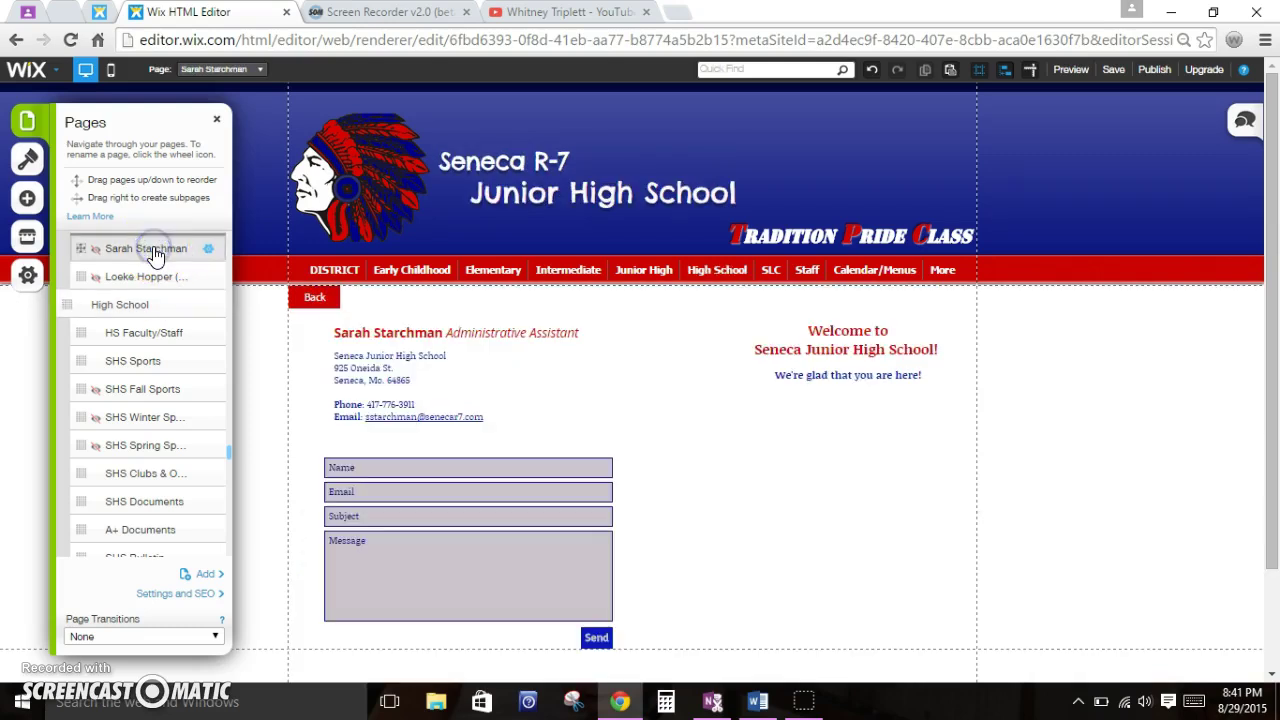
click(138, 308)
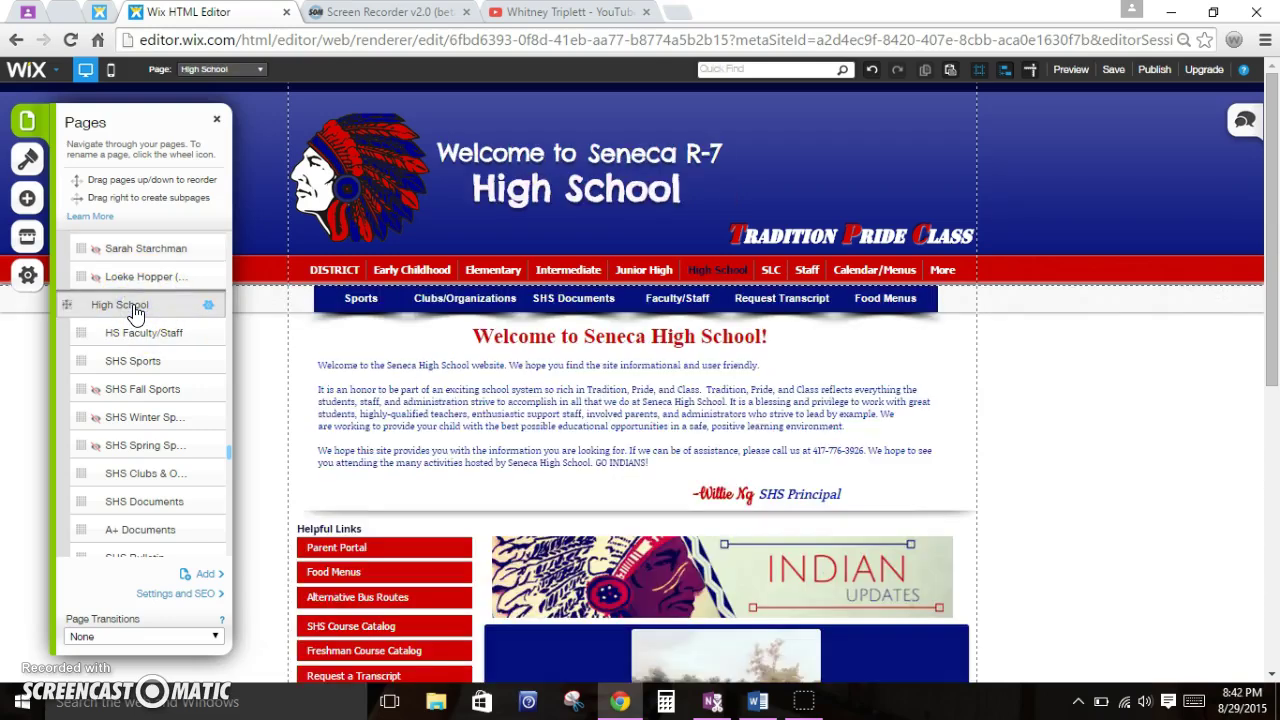
click(140, 362)
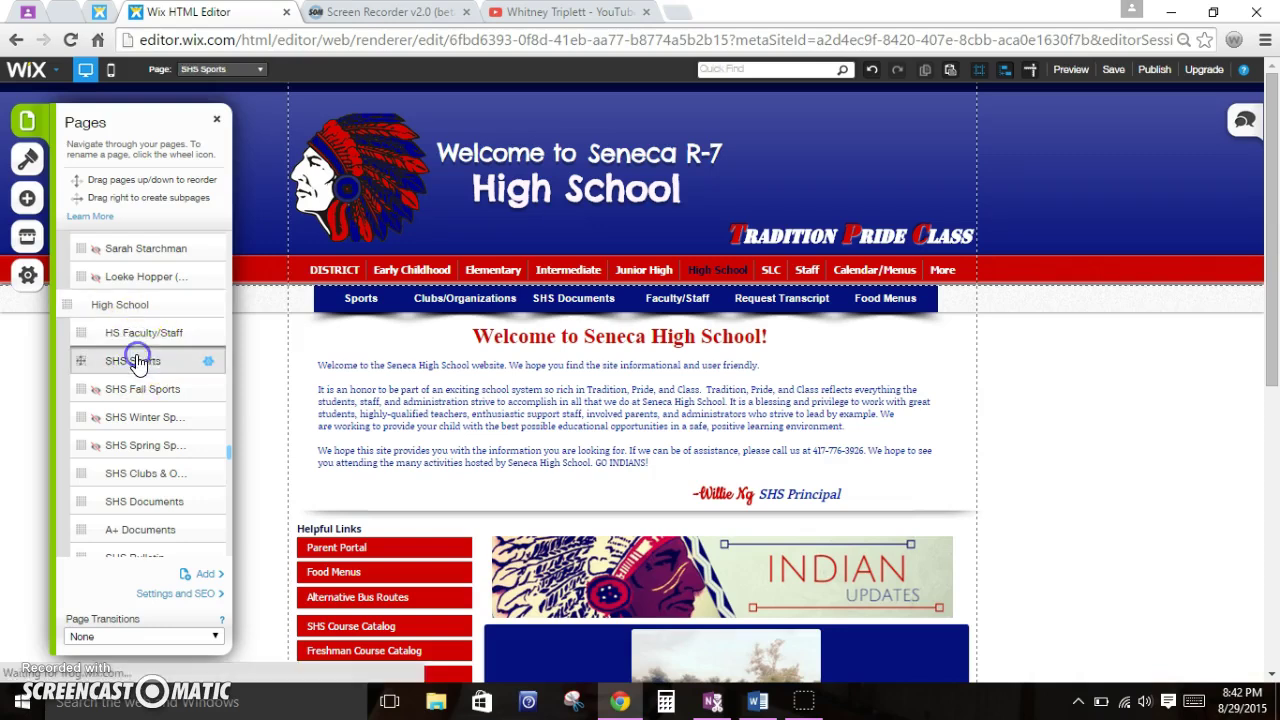
Step: Open the High School page and start adding a new page from it
click(136, 307)
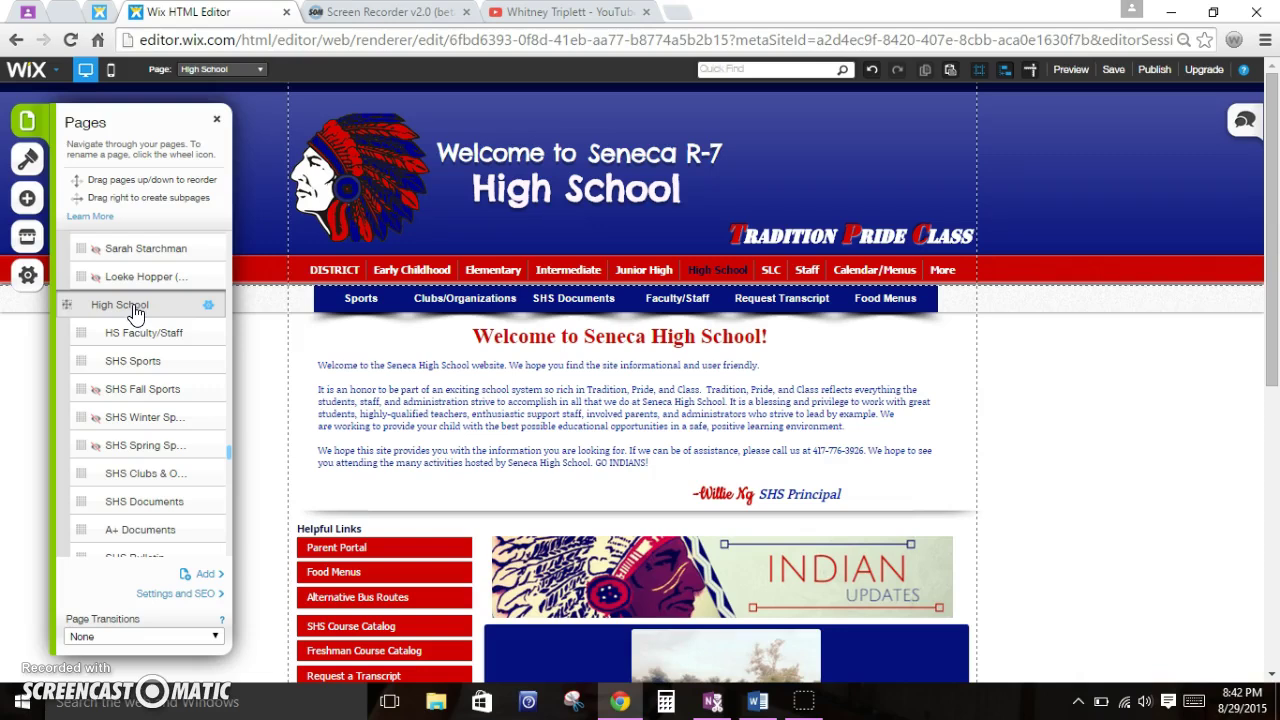
click(199, 576)
click(200, 578)
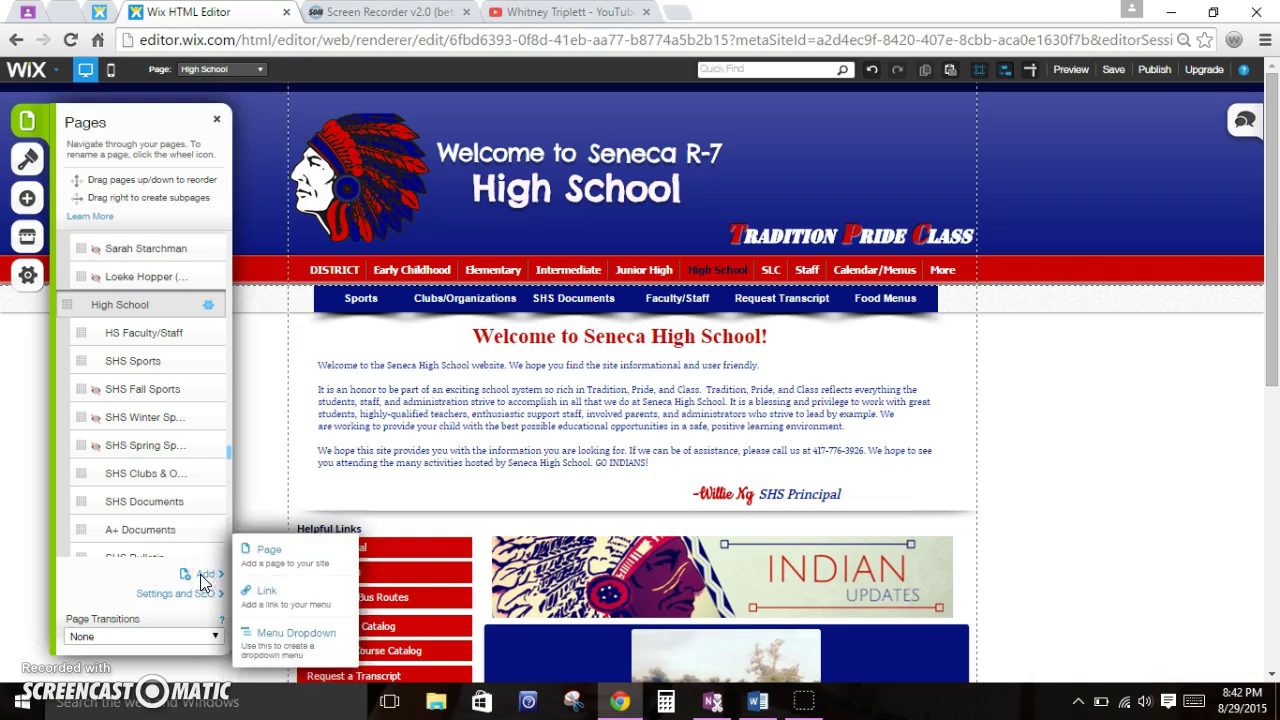
click(276, 550)
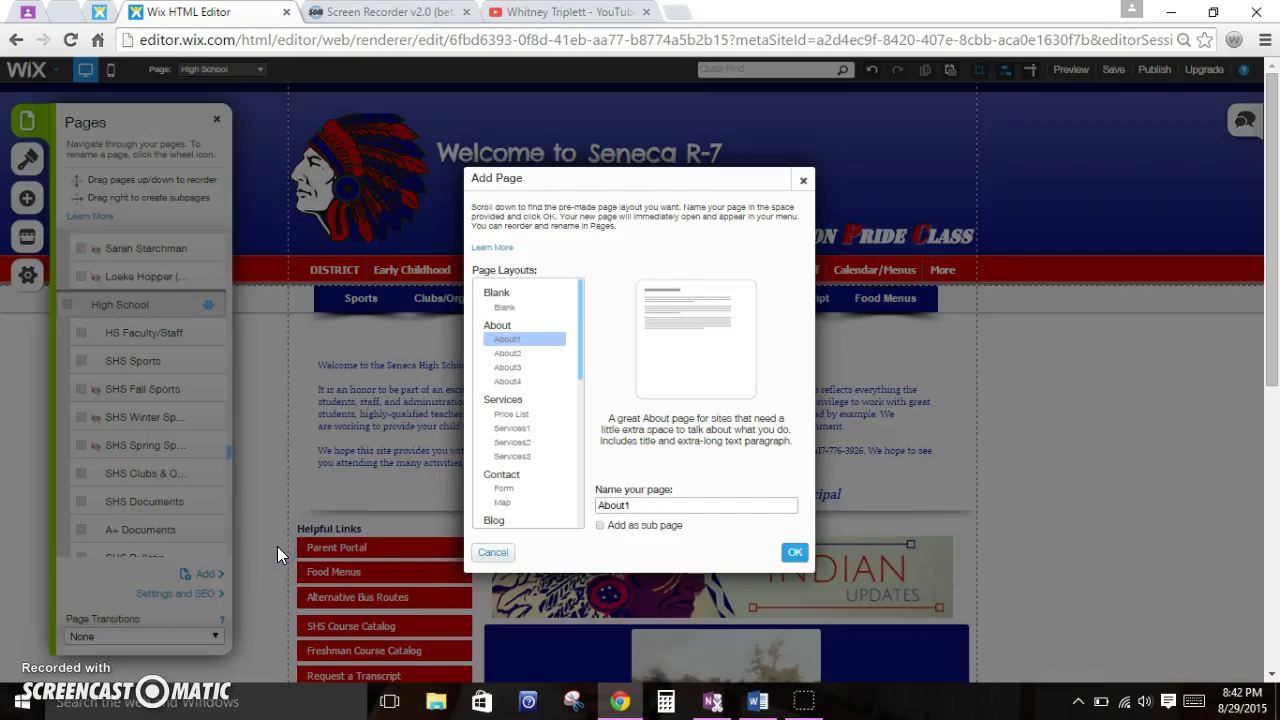
Step: Preview the page layouts About2 to About4, Price List and Services1 to Services3
click(512, 356)
click(508, 367)
click(508, 381)
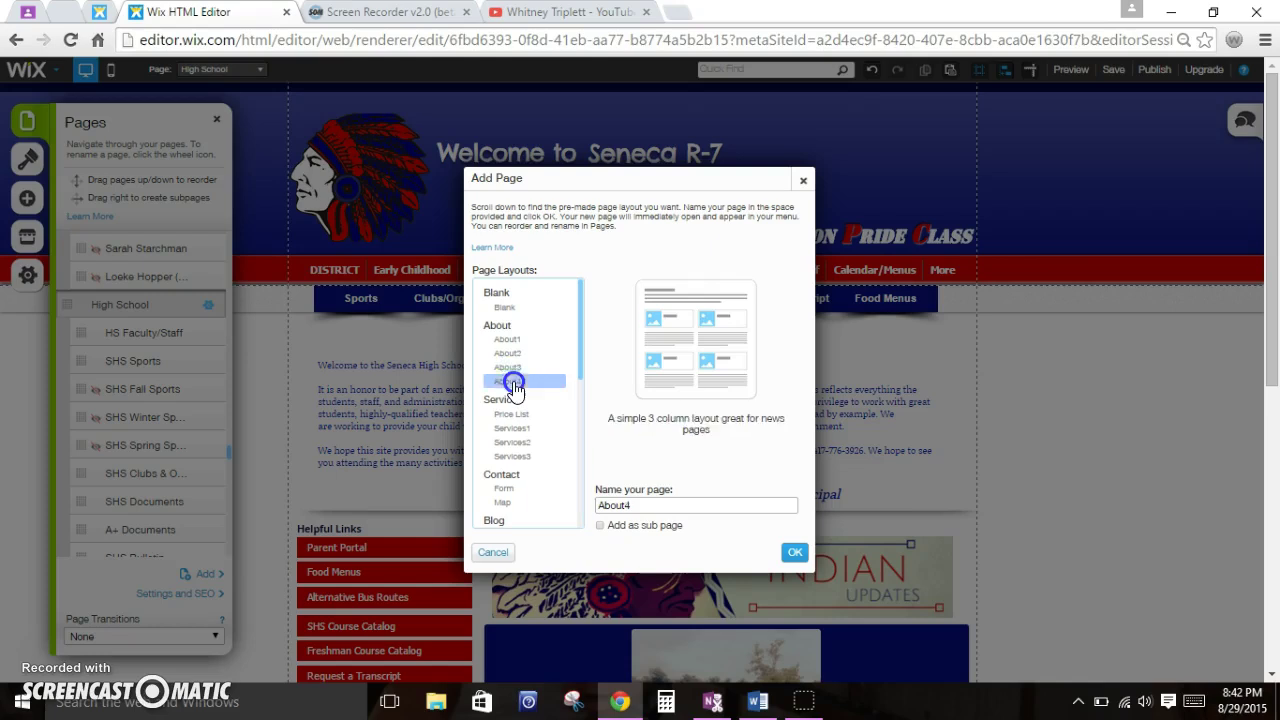
click(511, 414)
click(512, 428)
click(514, 445)
click(514, 455)
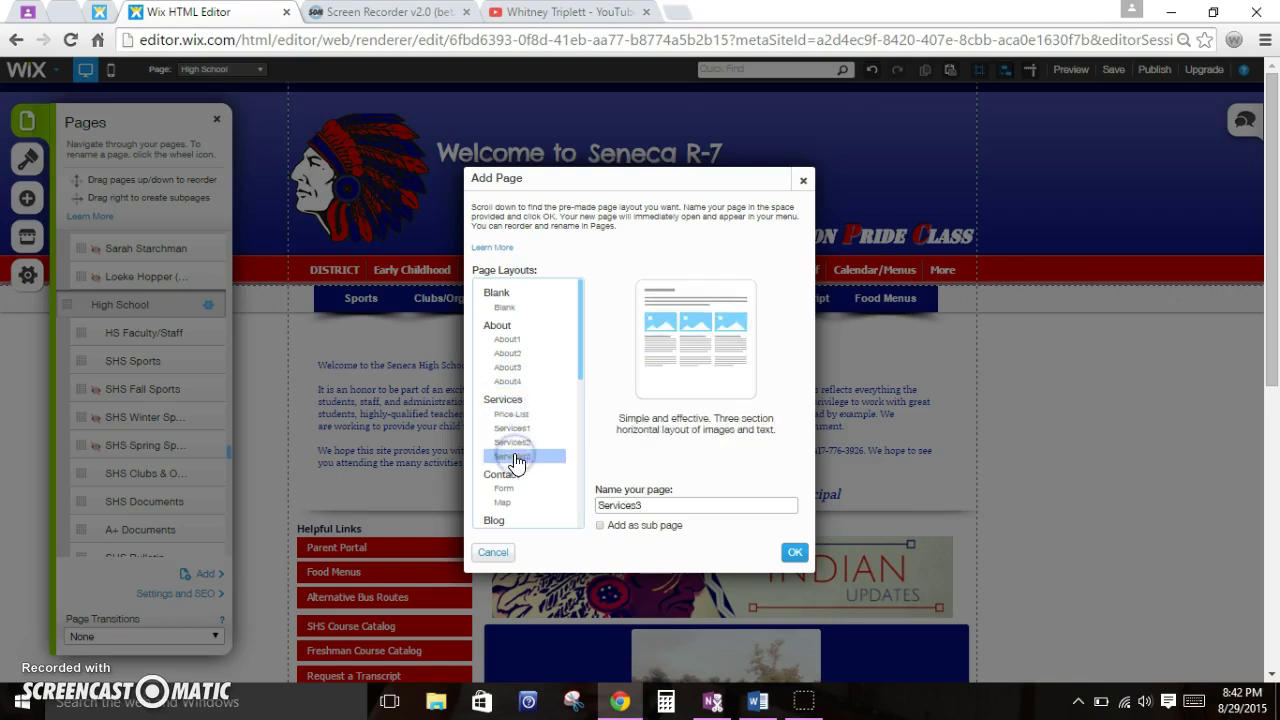
Step: Look through the remaining page layouts, previewing Grid, Large Grid, Portfolio and Slideshow in the Gallery group
scroll(515, 458, down, 1)
click(530, 410)
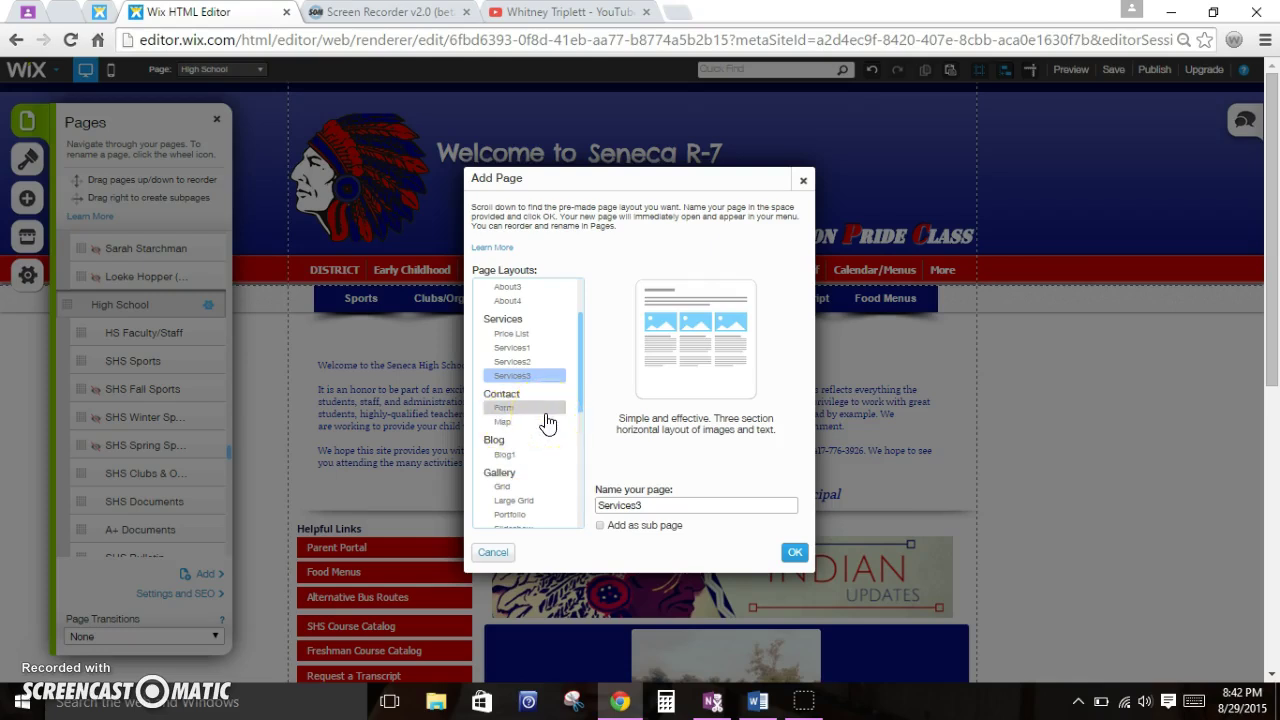
click(525, 488)
scroll(527, 497, down, 2)
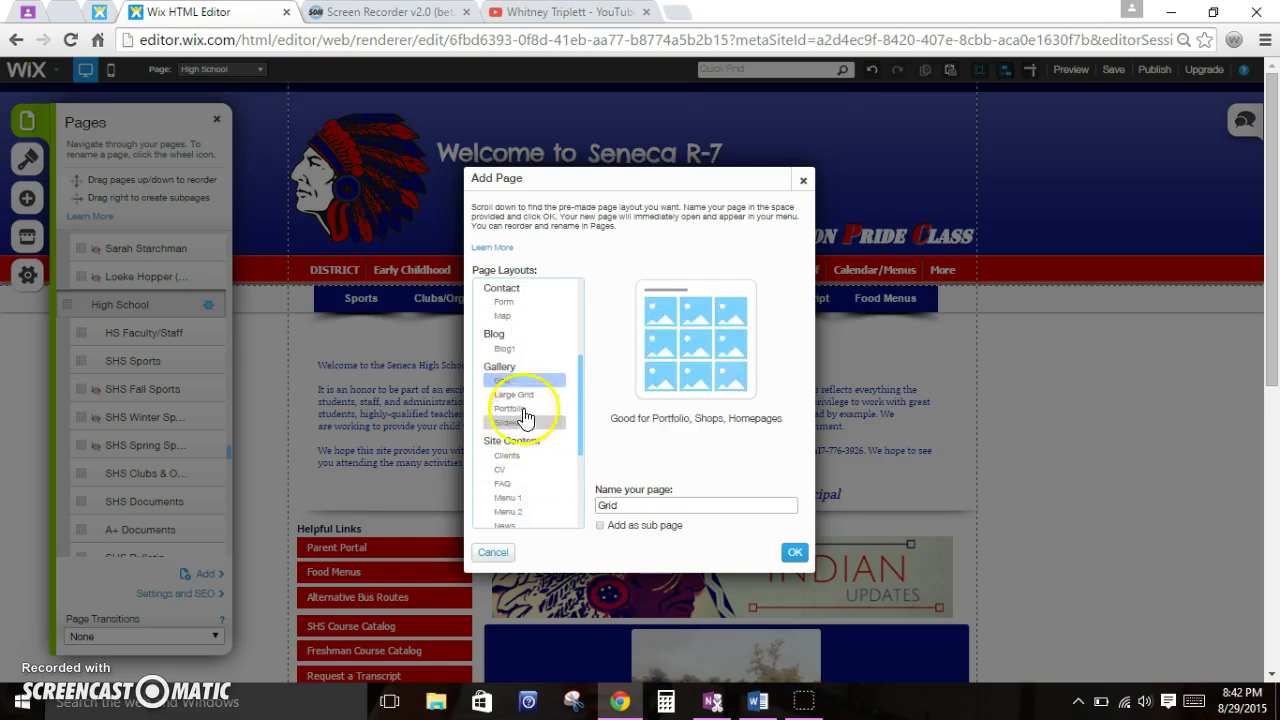
click(521, 398)
click(512, 408)
click(515, 422)
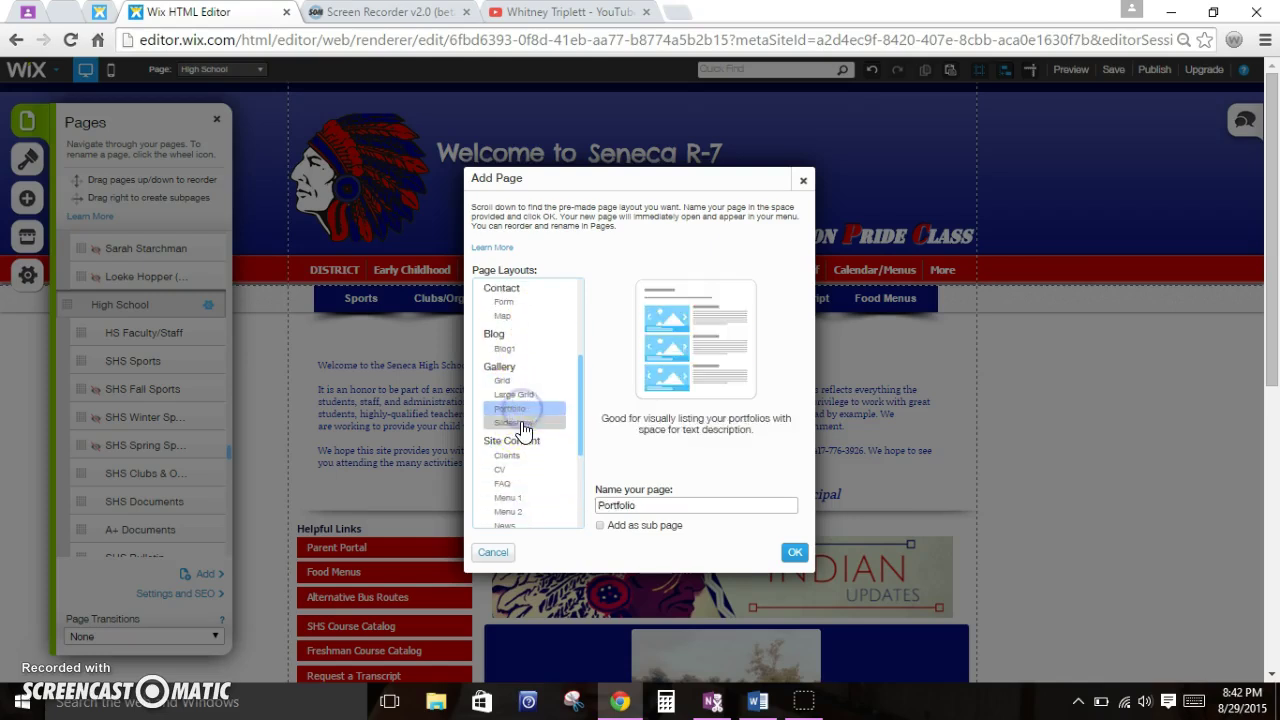
scroll(520, 428, up, 5)
scroll(520, 428, down, 6)
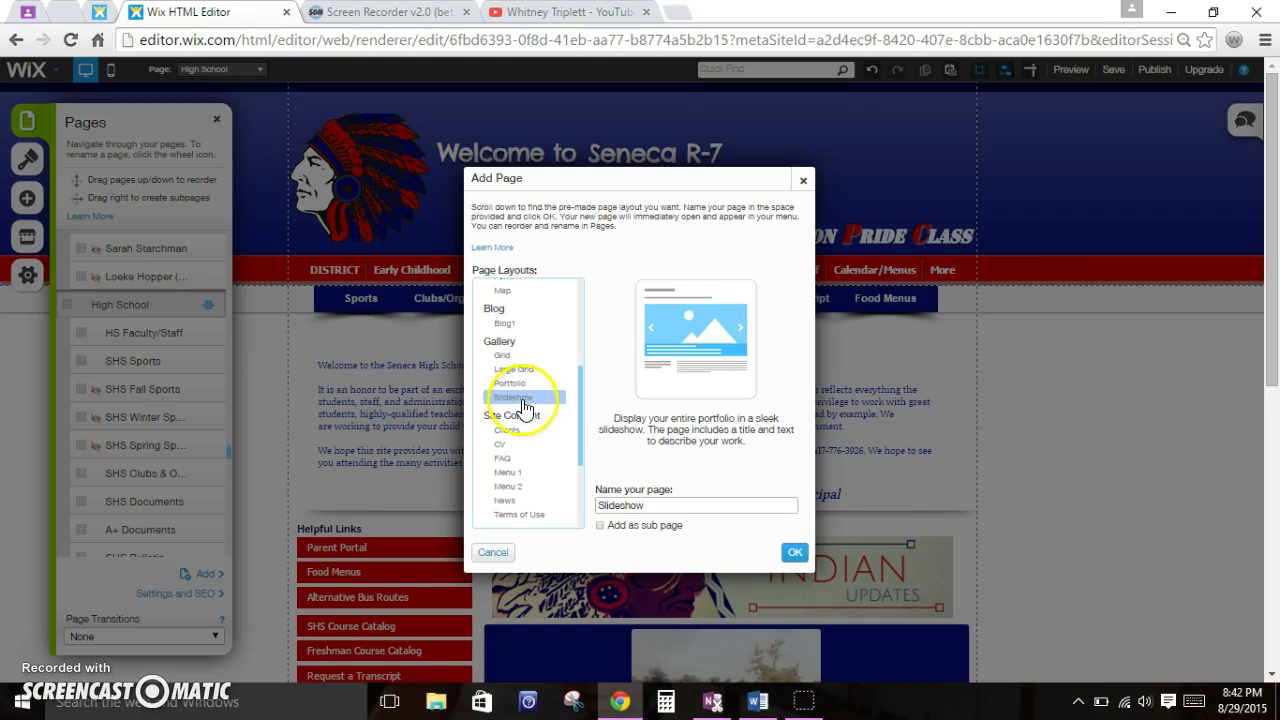
scroll(480, 401, up, 3)
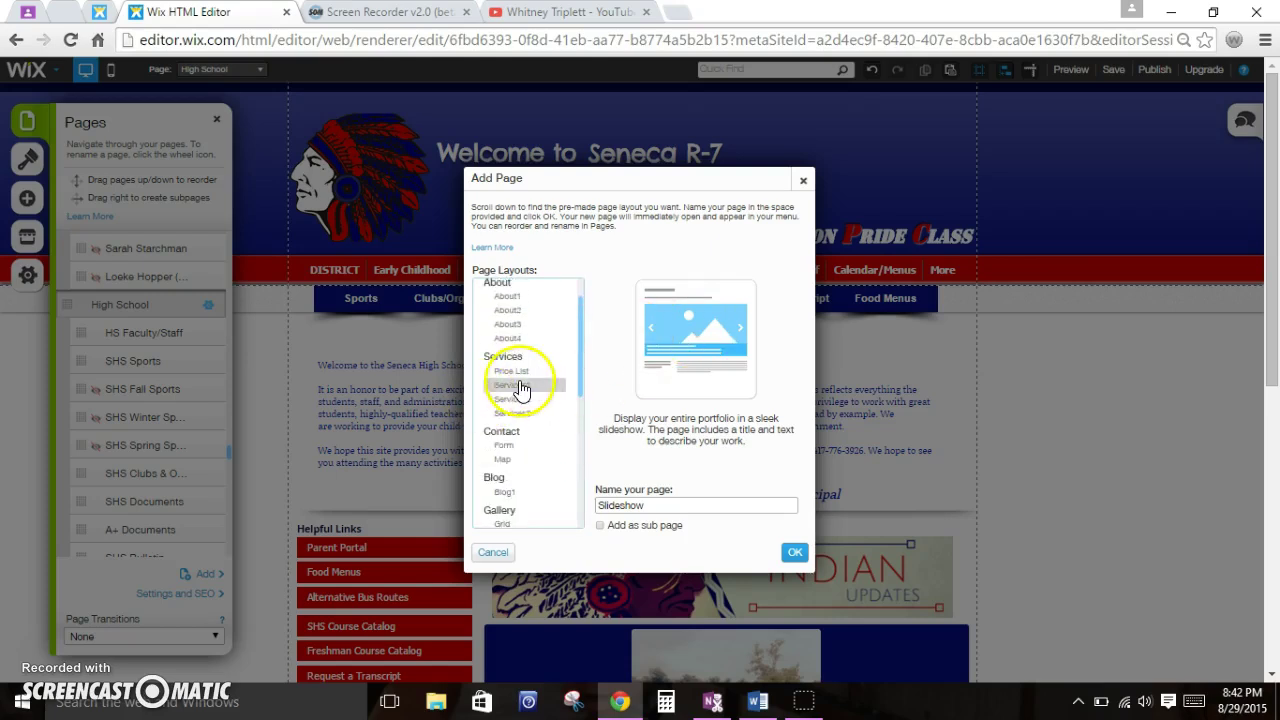
Step: Compare the Services1, About4, About3, Blank and About2 page layouts
click(515, 384)
click(512, 338)
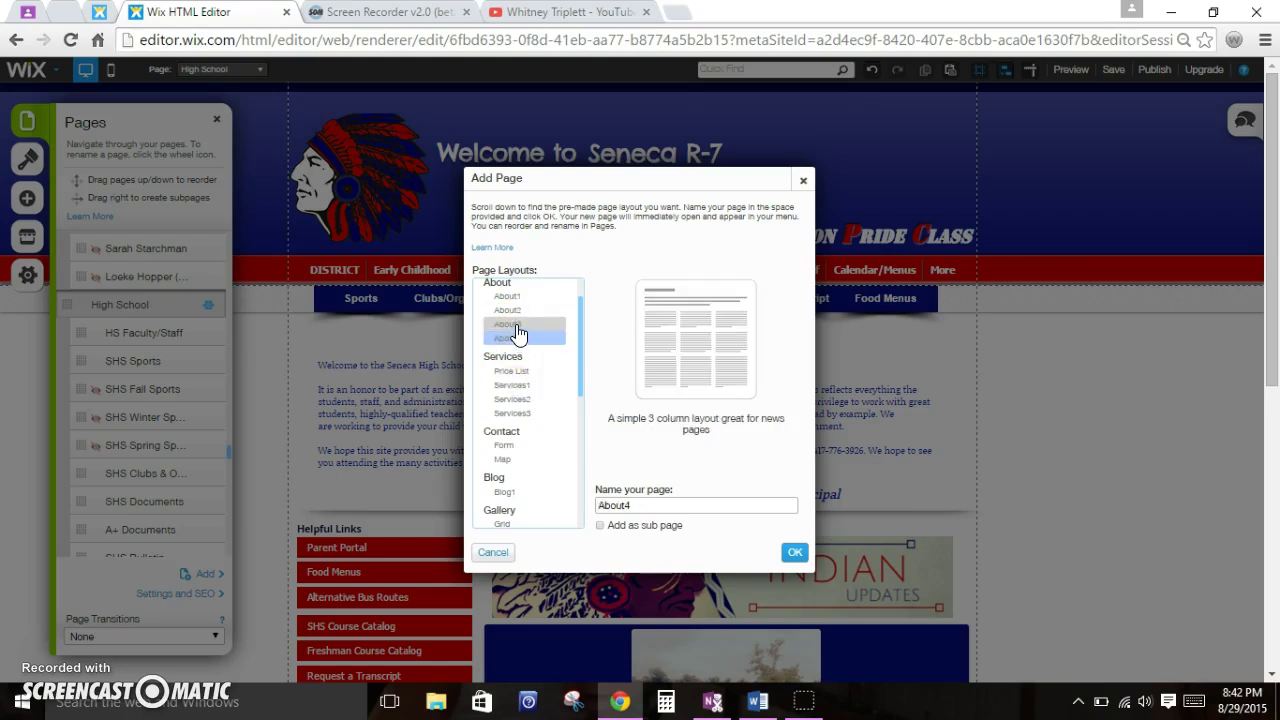
click(517, 330)
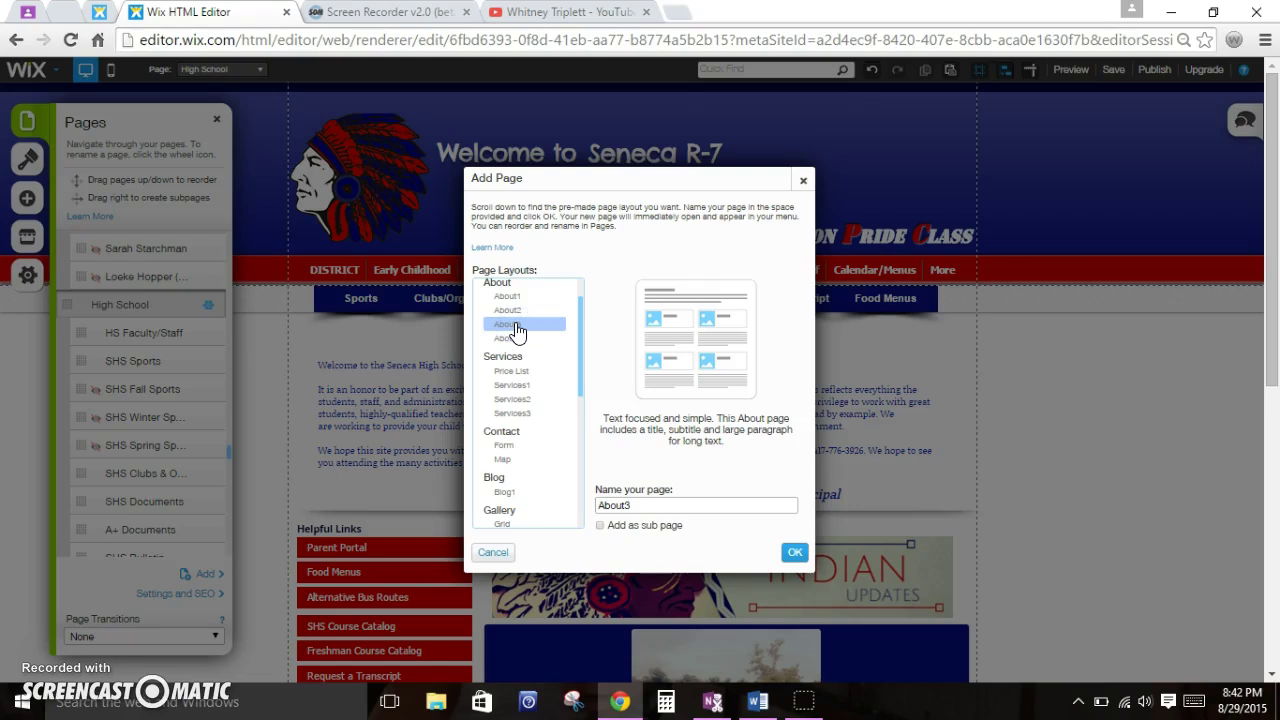
scroll(517, 330, up, 1)
click(513, 297)
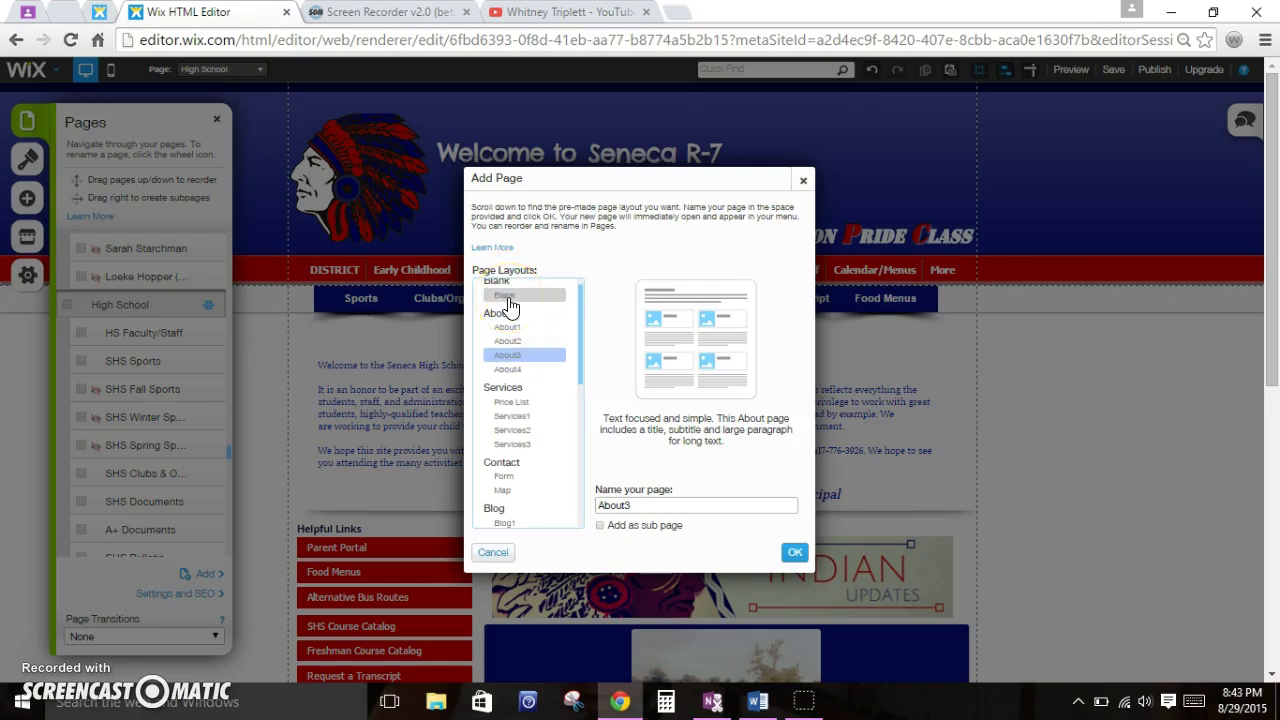
click(511, 297)
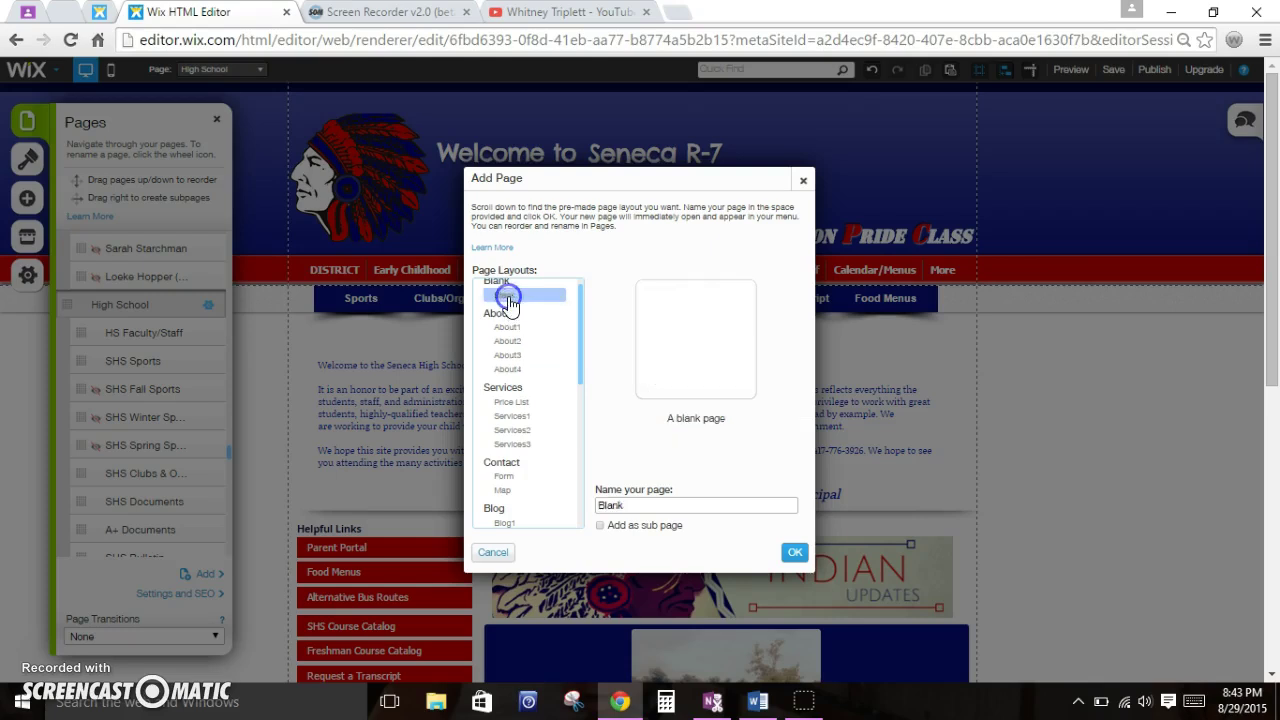
click(507, 327)
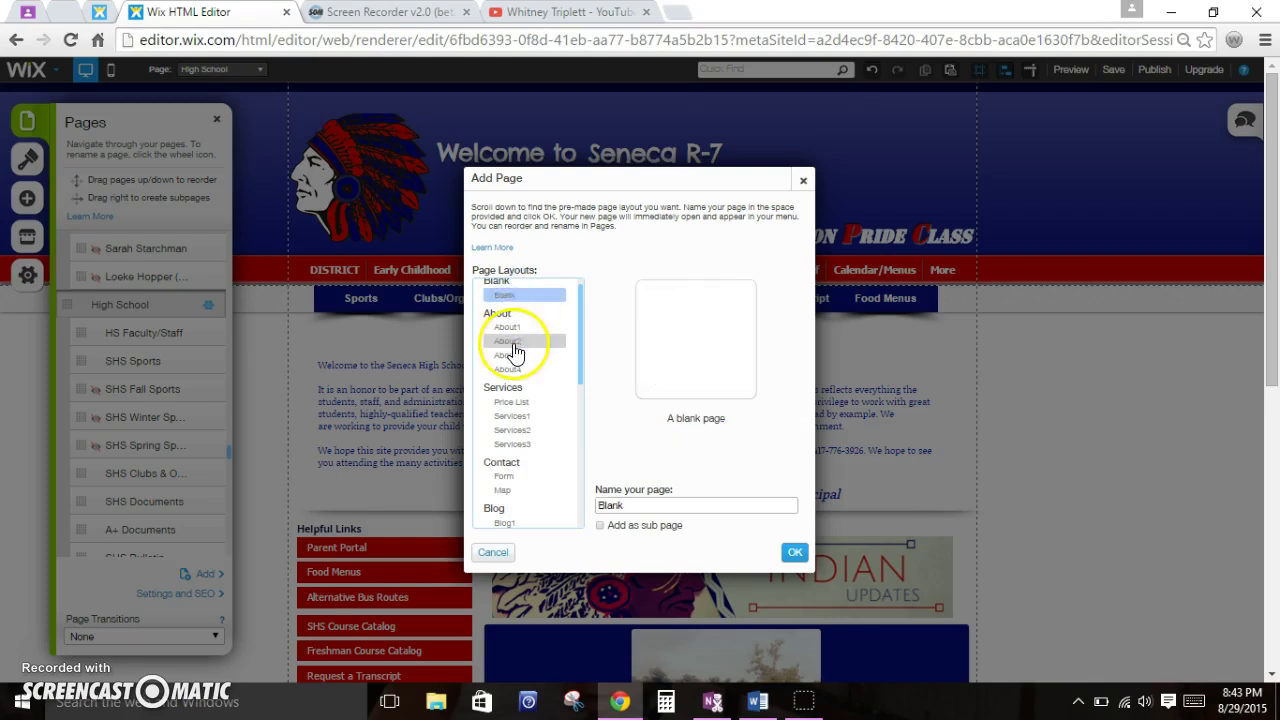
click(512, 357)
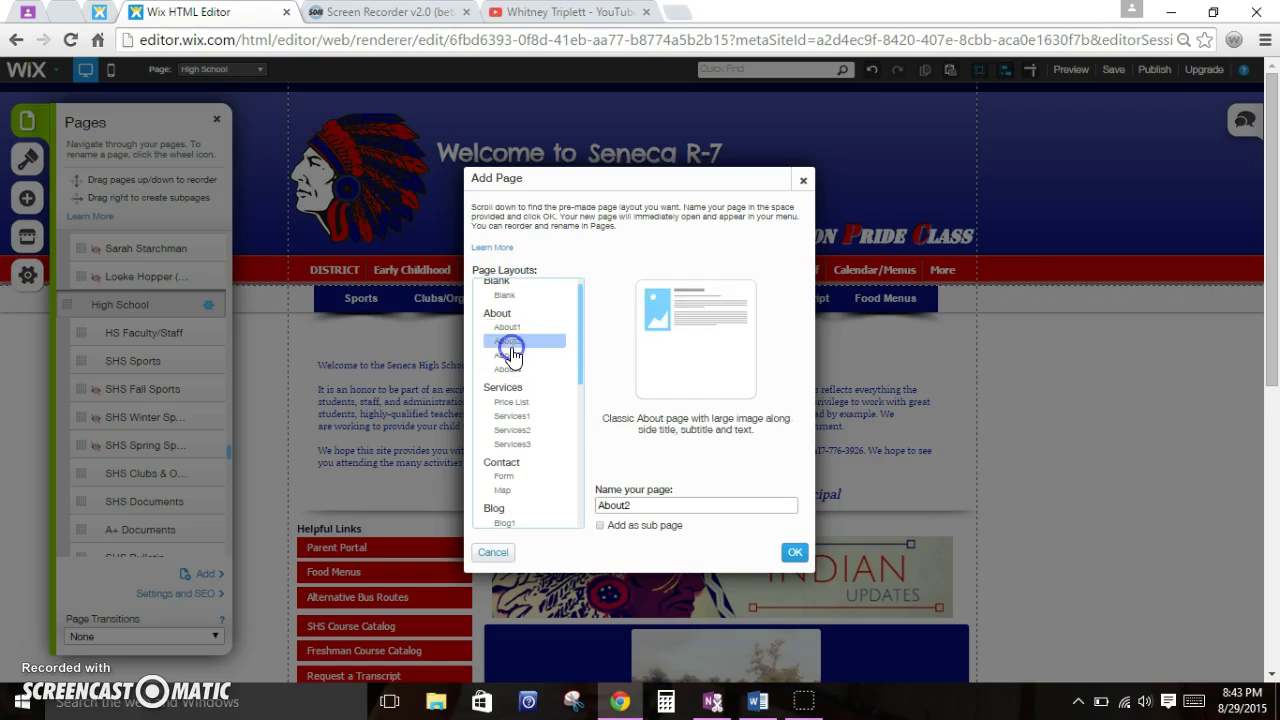
Step: Create a subpage of High School with the About1 layout, named Heritage Club
click(507, 328)
click(525, 328)
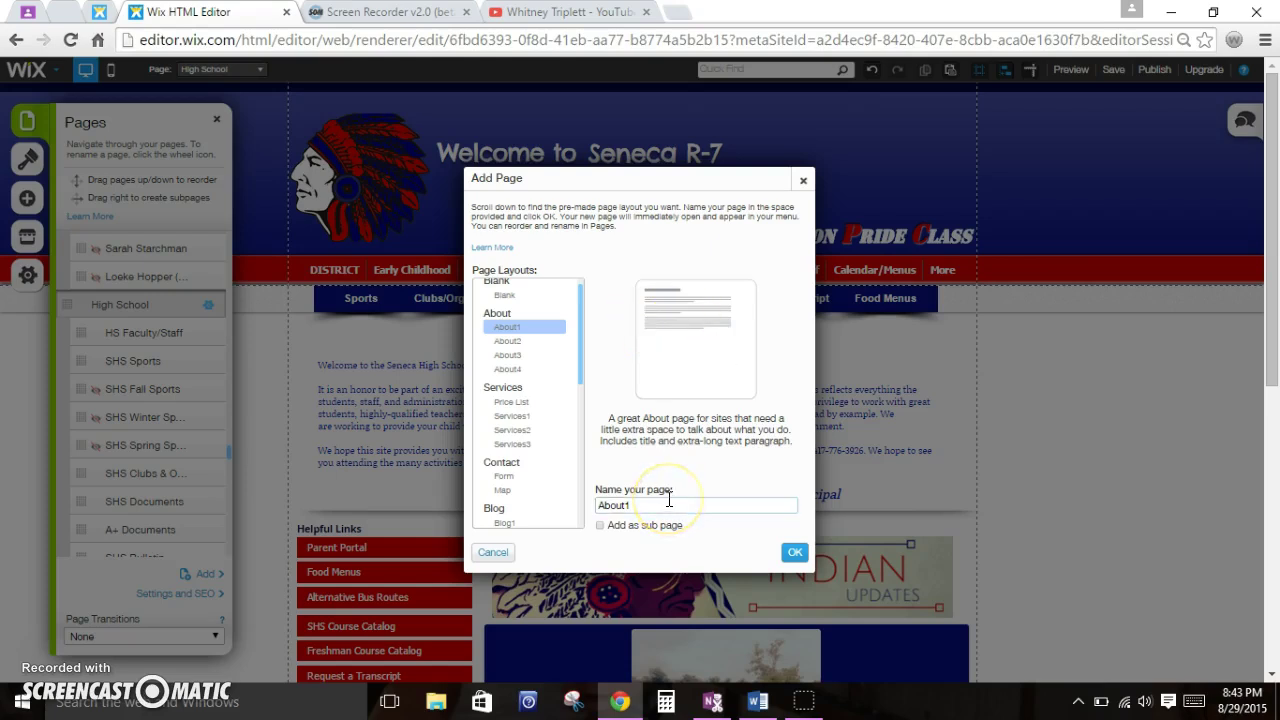
drag(669, 502, 587, 500)
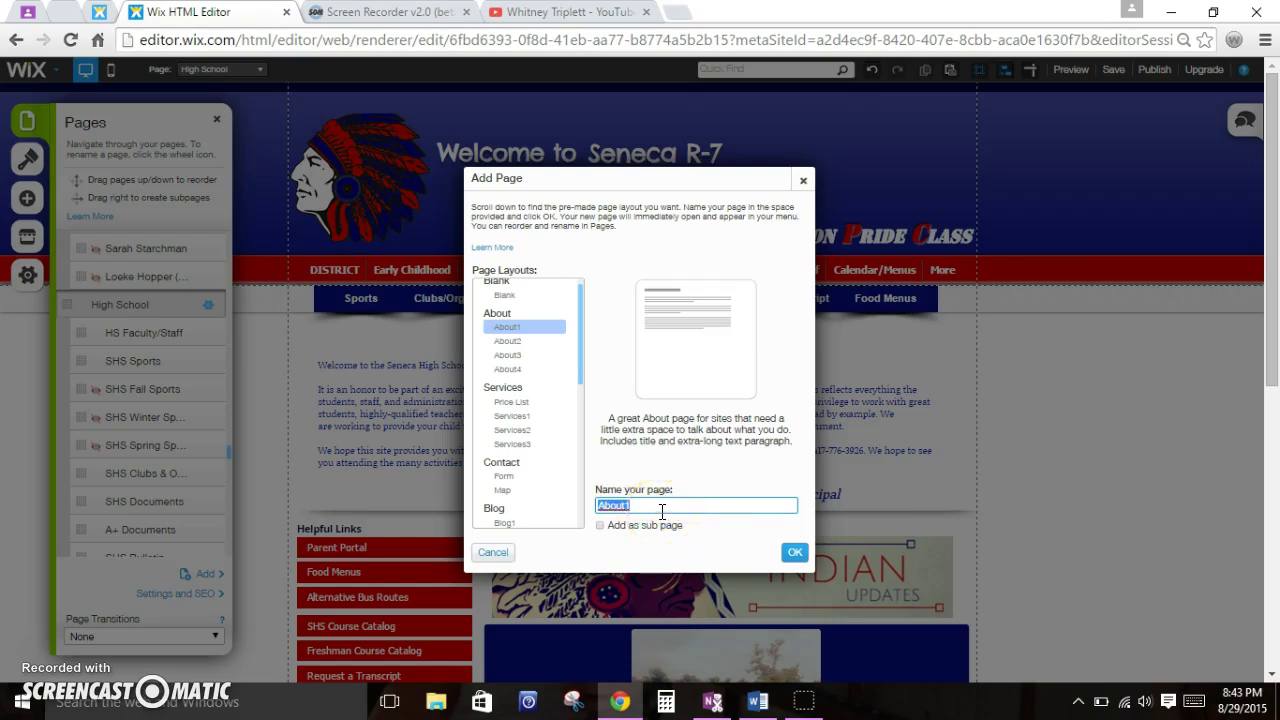
text(Heritage Club)
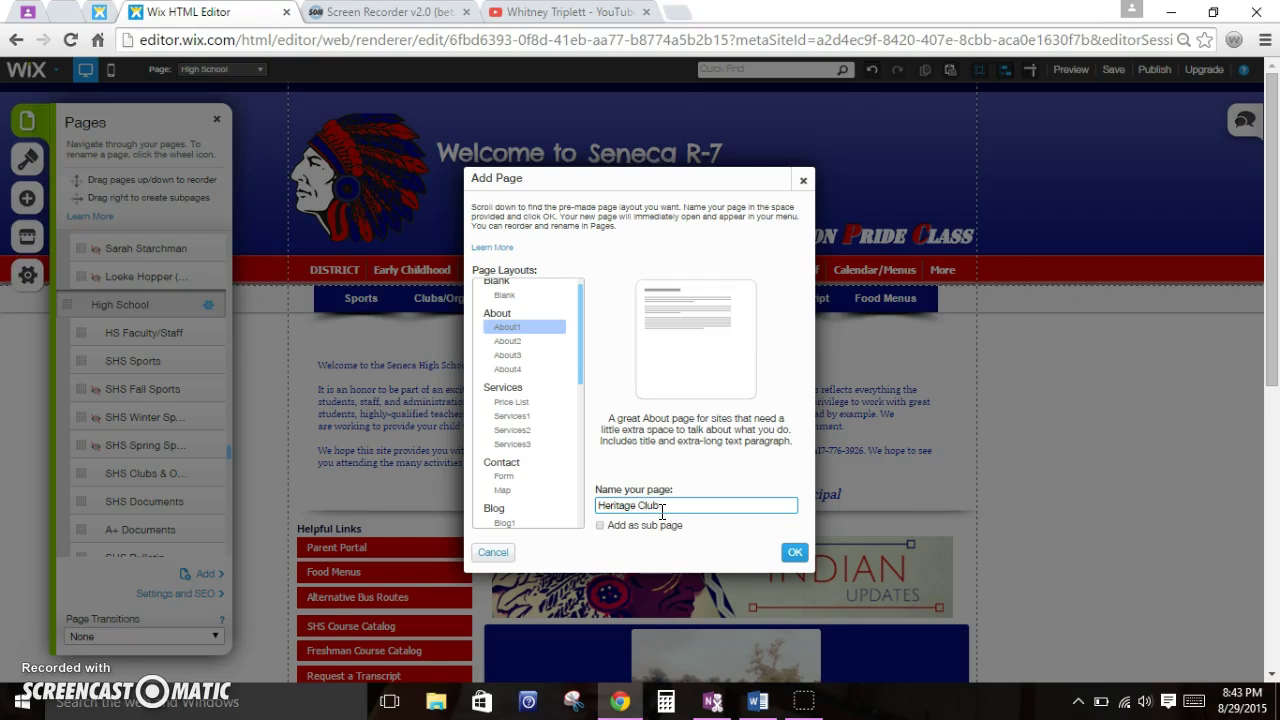
click(601, 528)
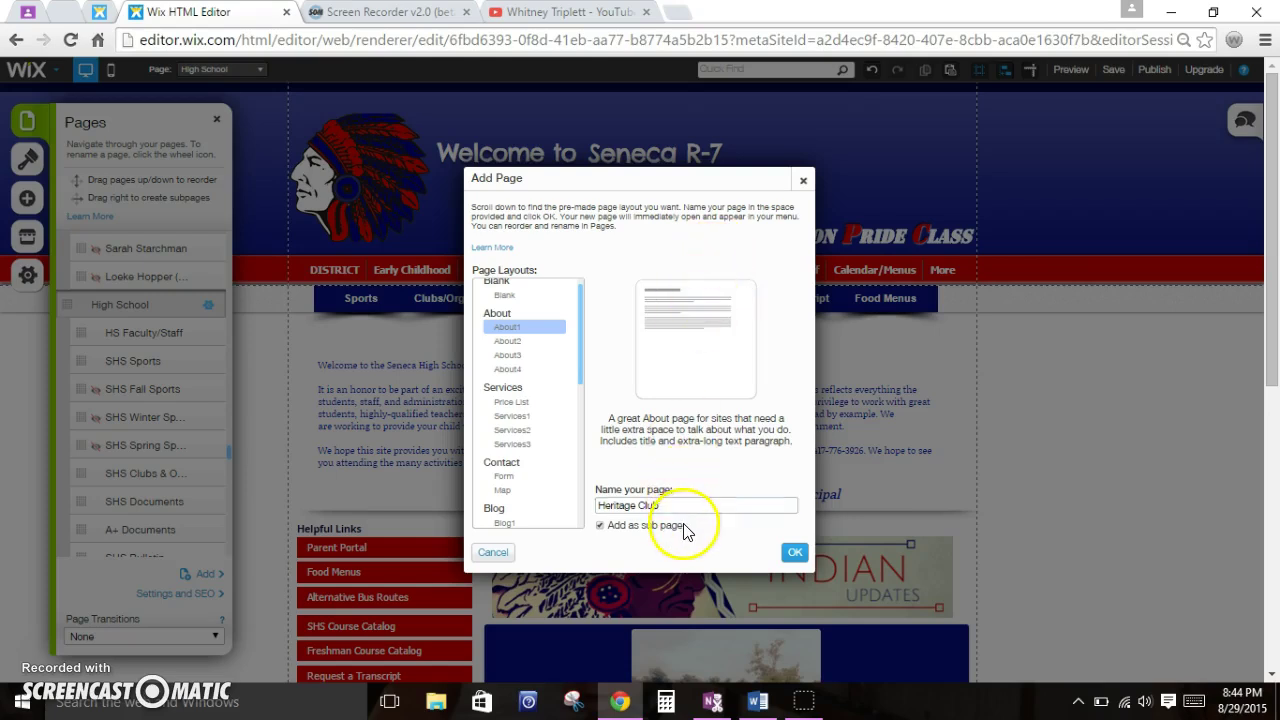
click(785, 556)
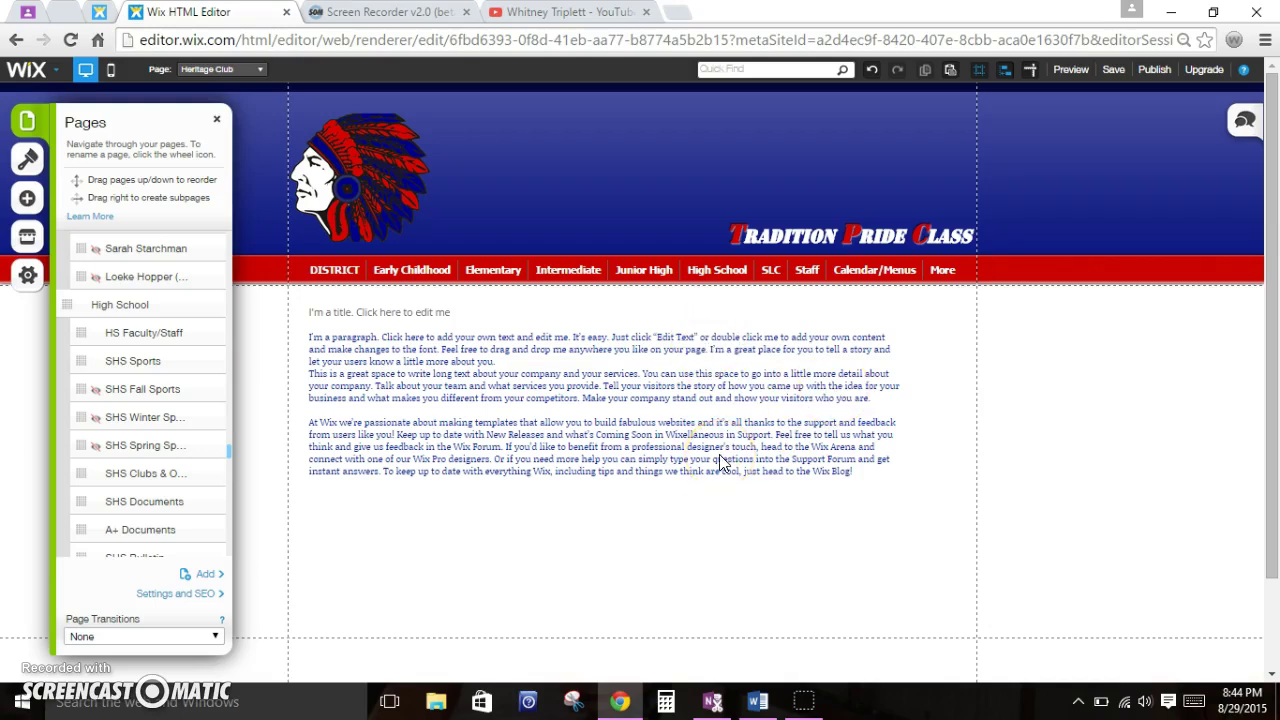
Step: Replace the placeholder title with "Seneca High School Heritage Club", followed by a blank line
click(425, 316)
click(425, 314)
double_click(425, 314)
triple_click(425, 314)
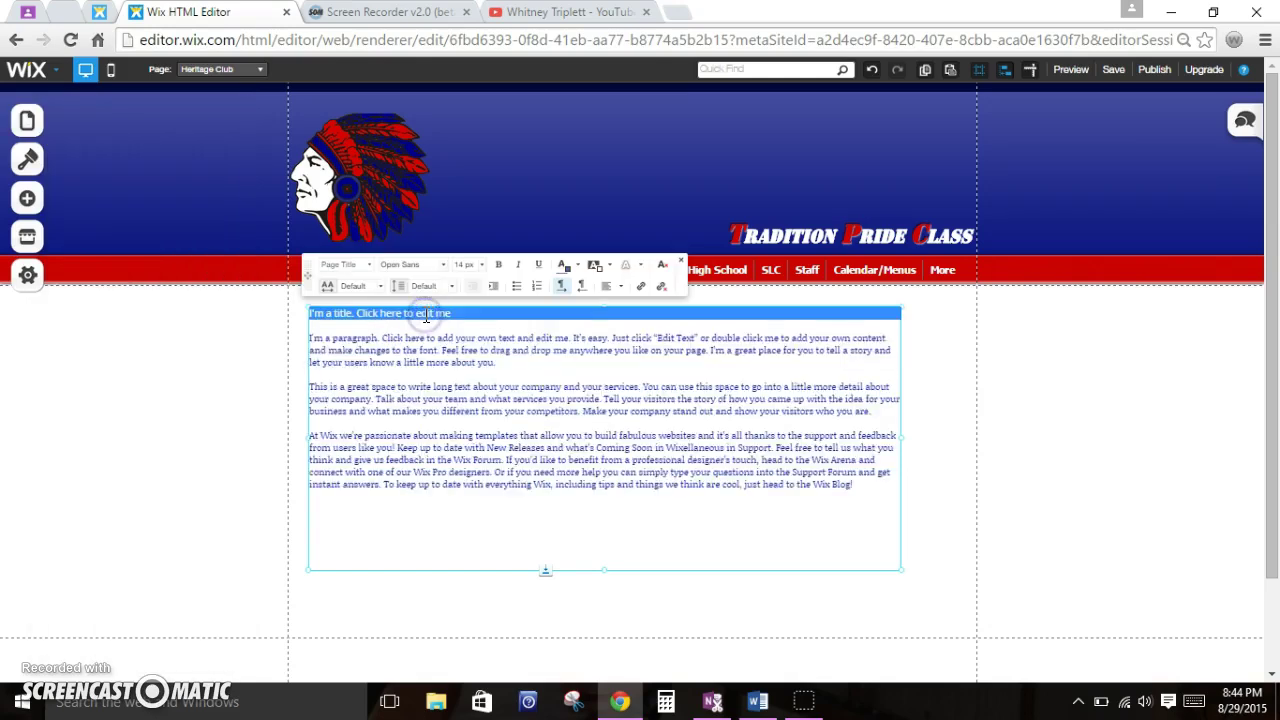
text(Seneca High School Heritage Cl)
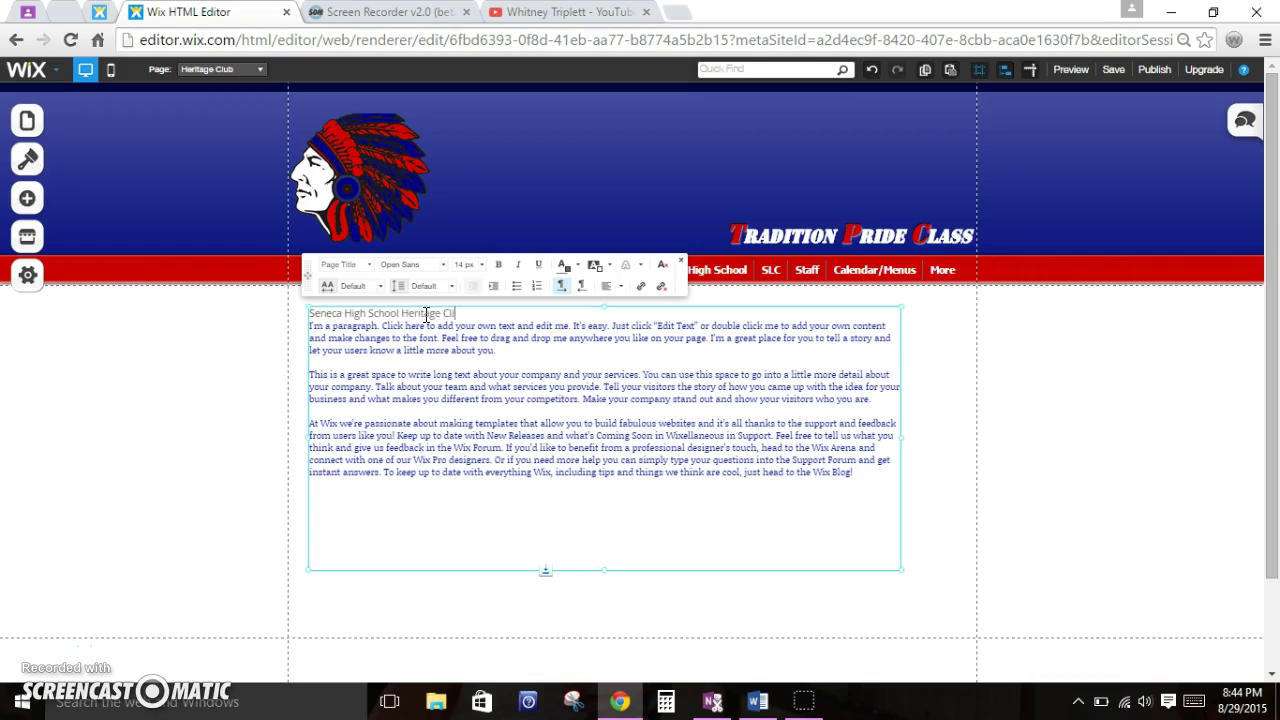
text(ub)
key(Return)
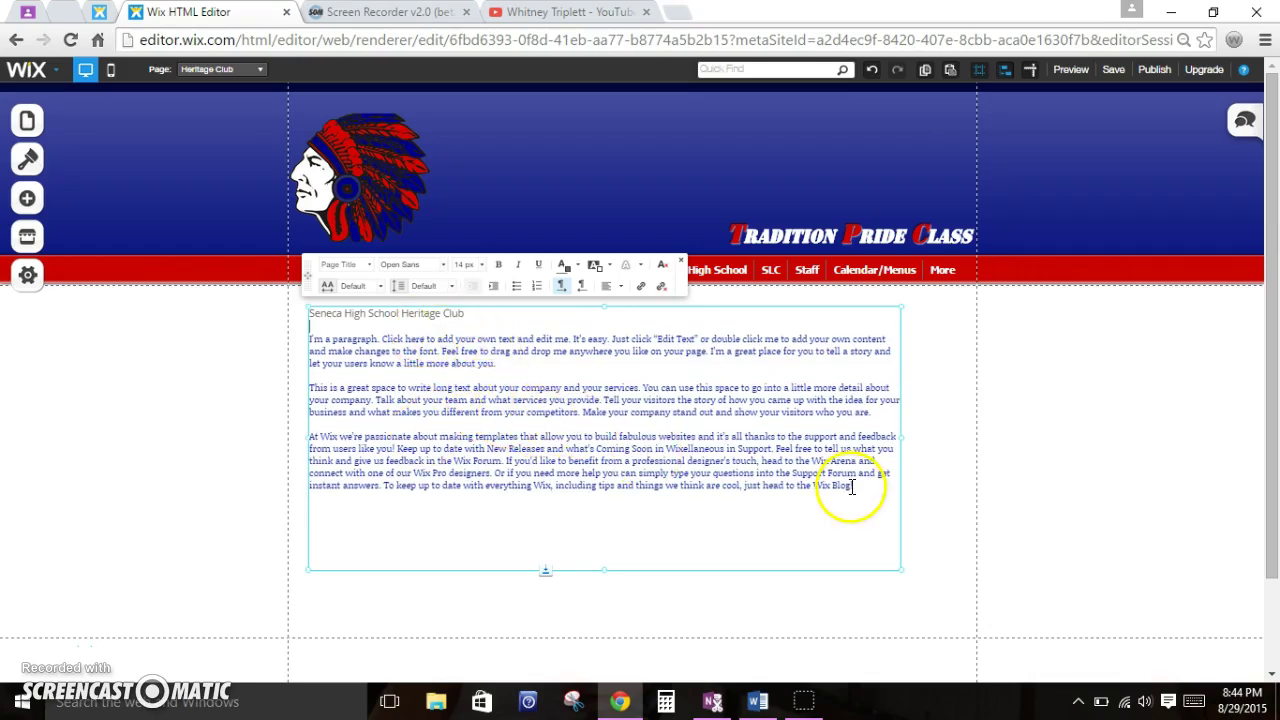
Step: Format the Heritage Club page title as centred, bold, red text at size 25
triple_click(436, 313)
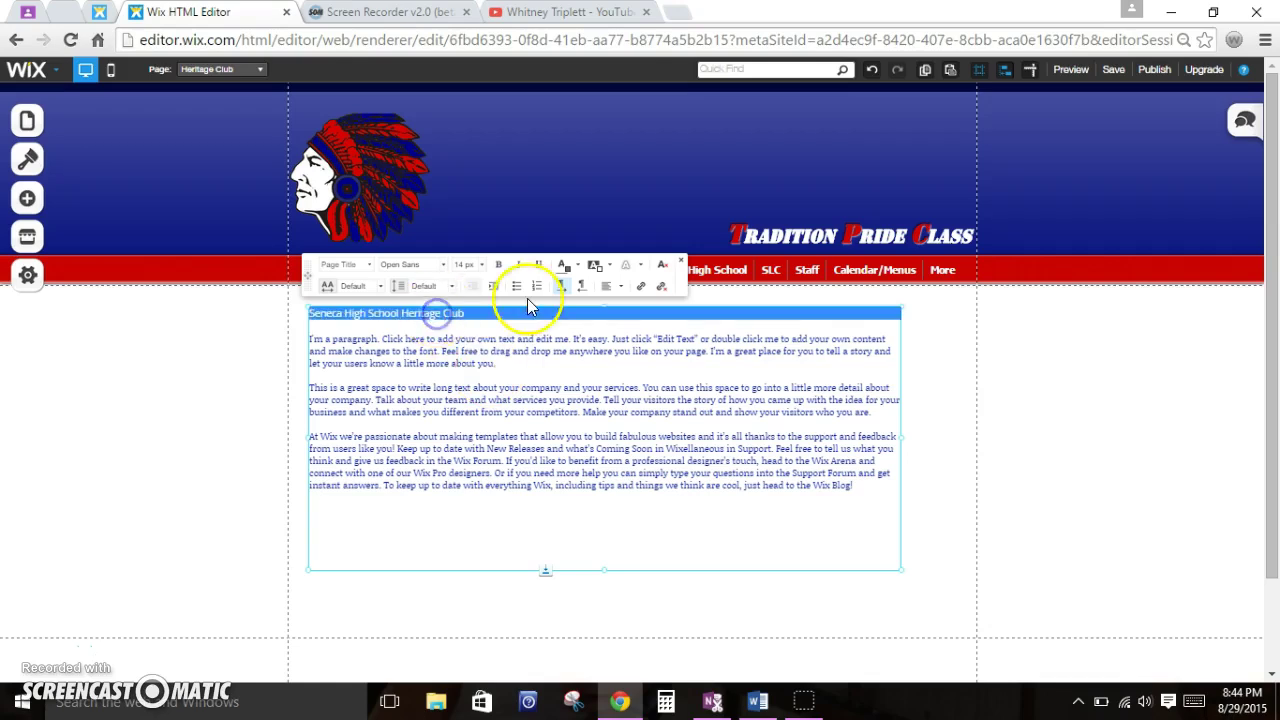
click(606, 286)
click(622, 302)
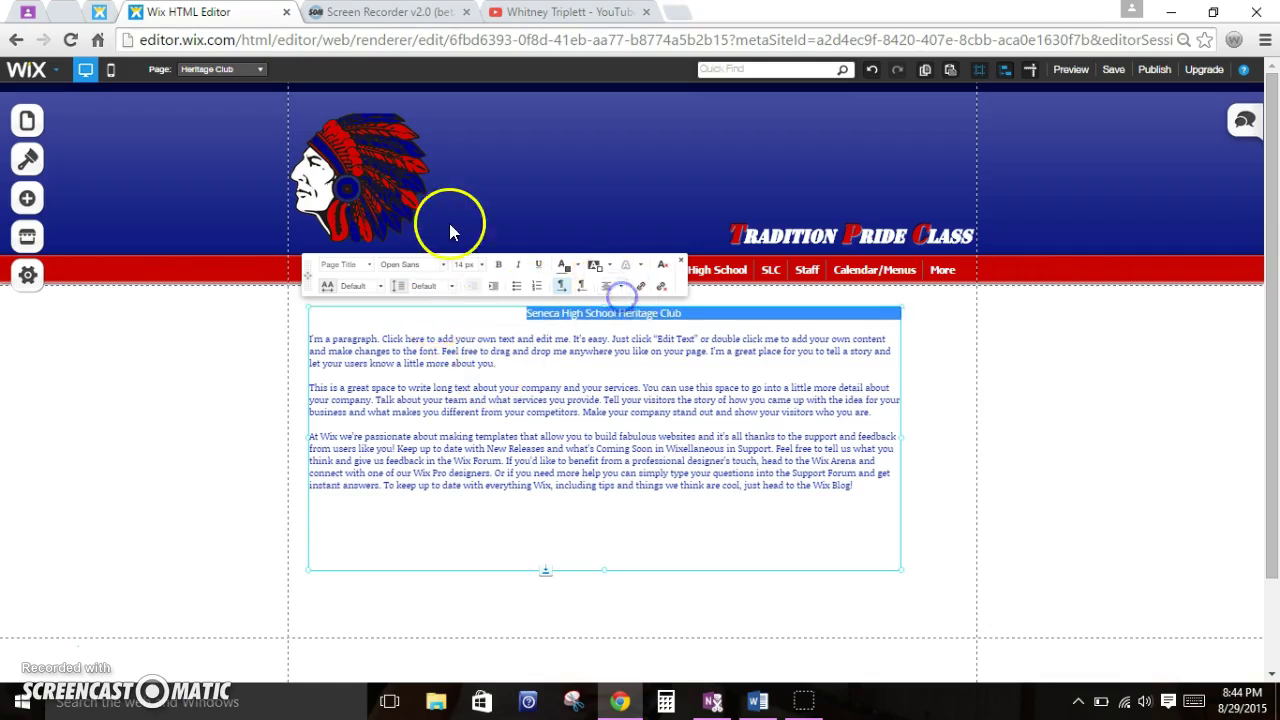
click(498, 264)
click(563, 276)
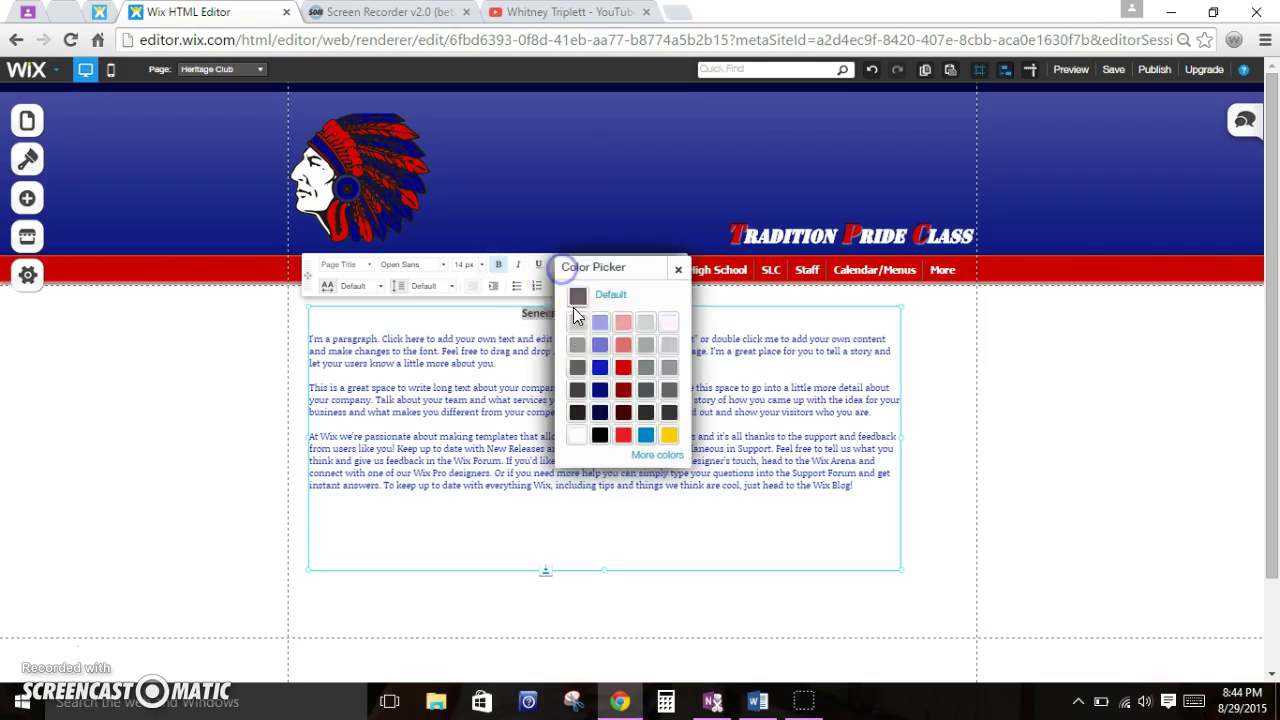
click(618, 365)
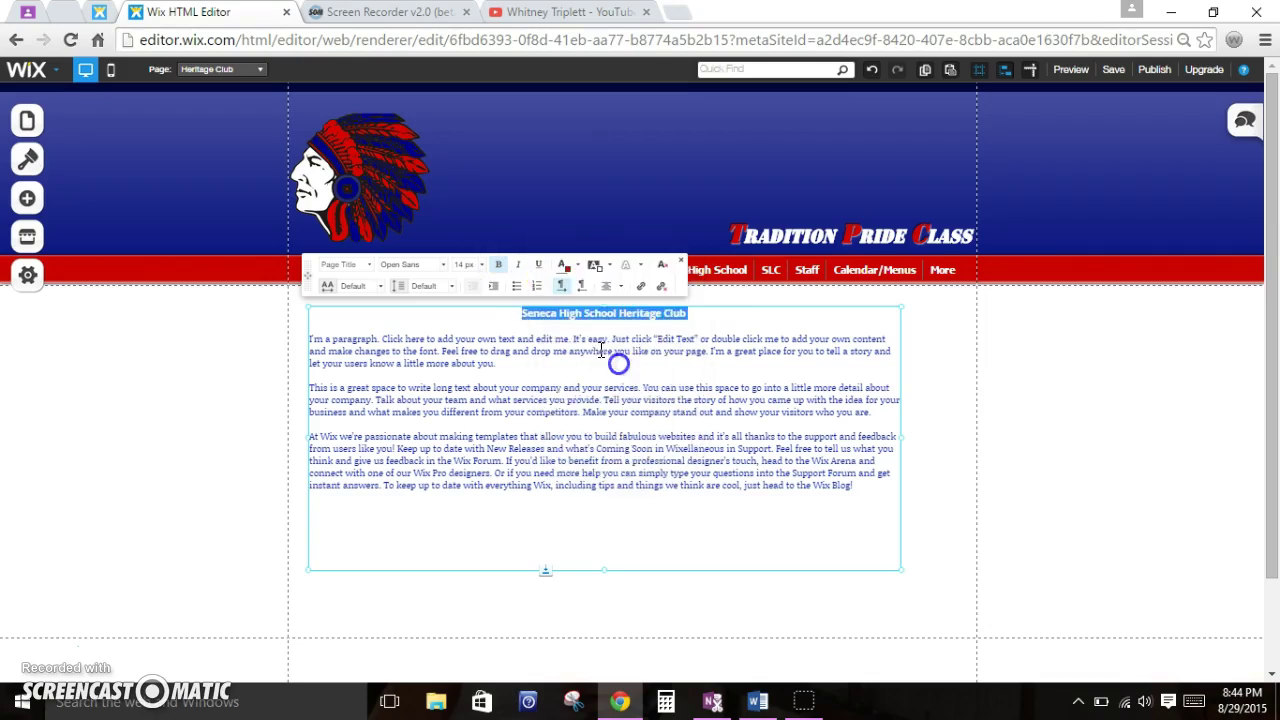
click(468, 263)
text(25)
key(Return)
click(530, 584)
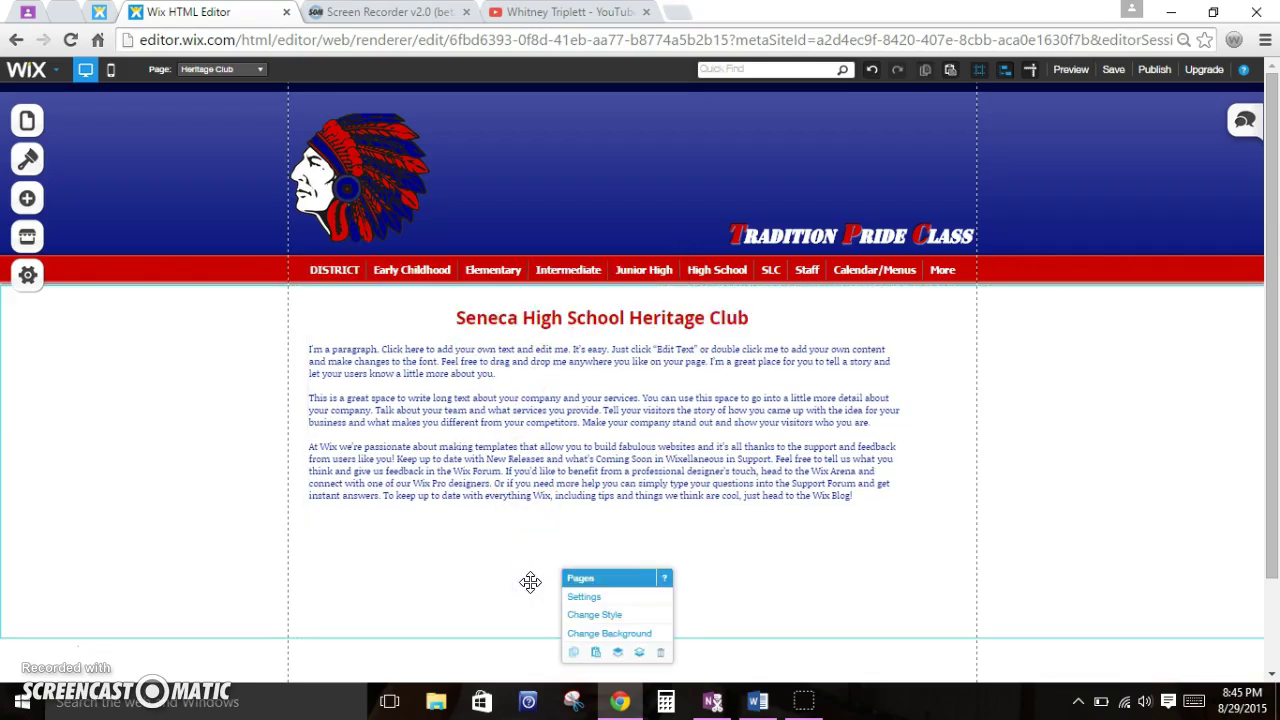
click(262, 175)
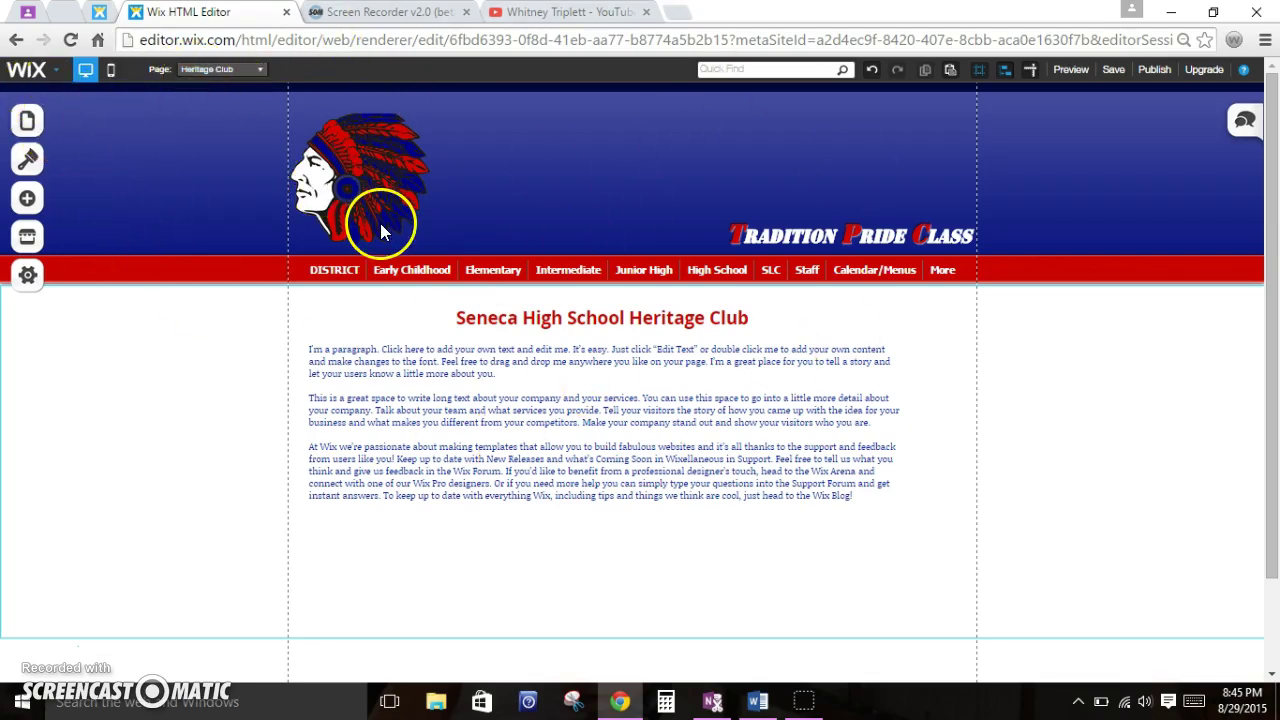
Step: Find the Heritage Club subpage at the end of the High School section in the site's page list and open it
click(207, 70)
click(205, 72)
click(27, 121)
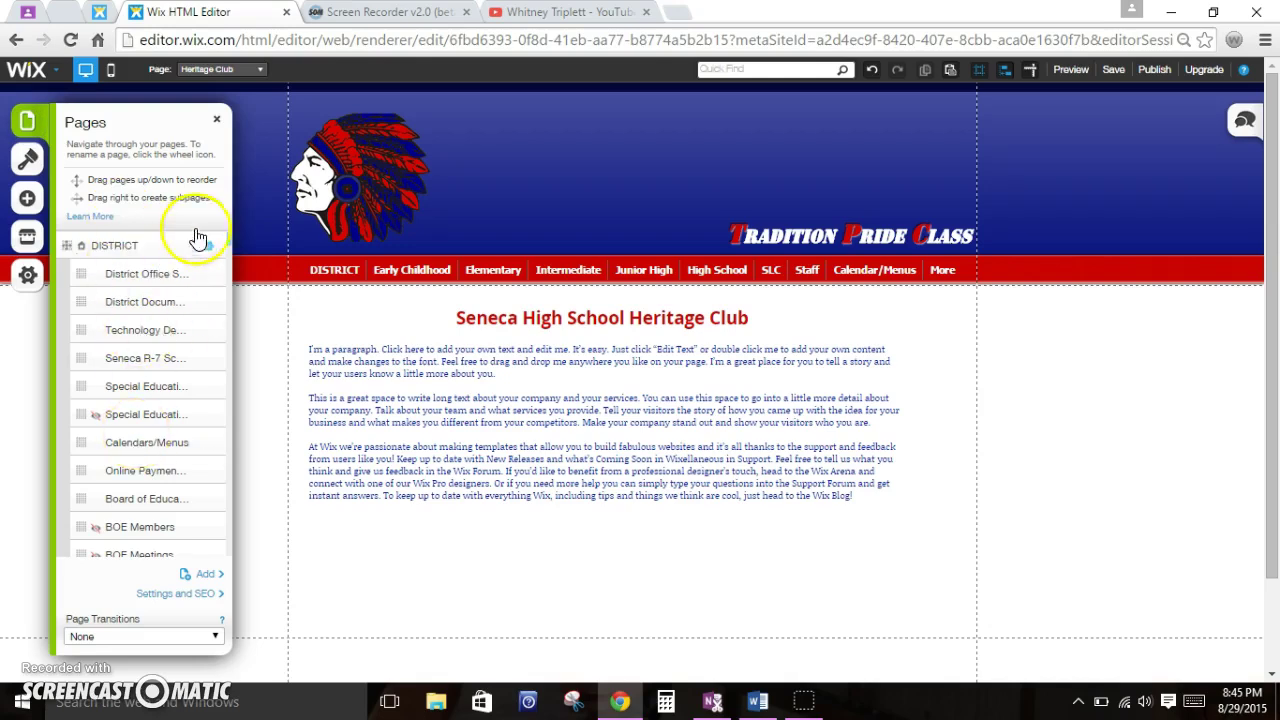
scroll(231, 247, down, 4)
drag(231, 259, 222, 455)
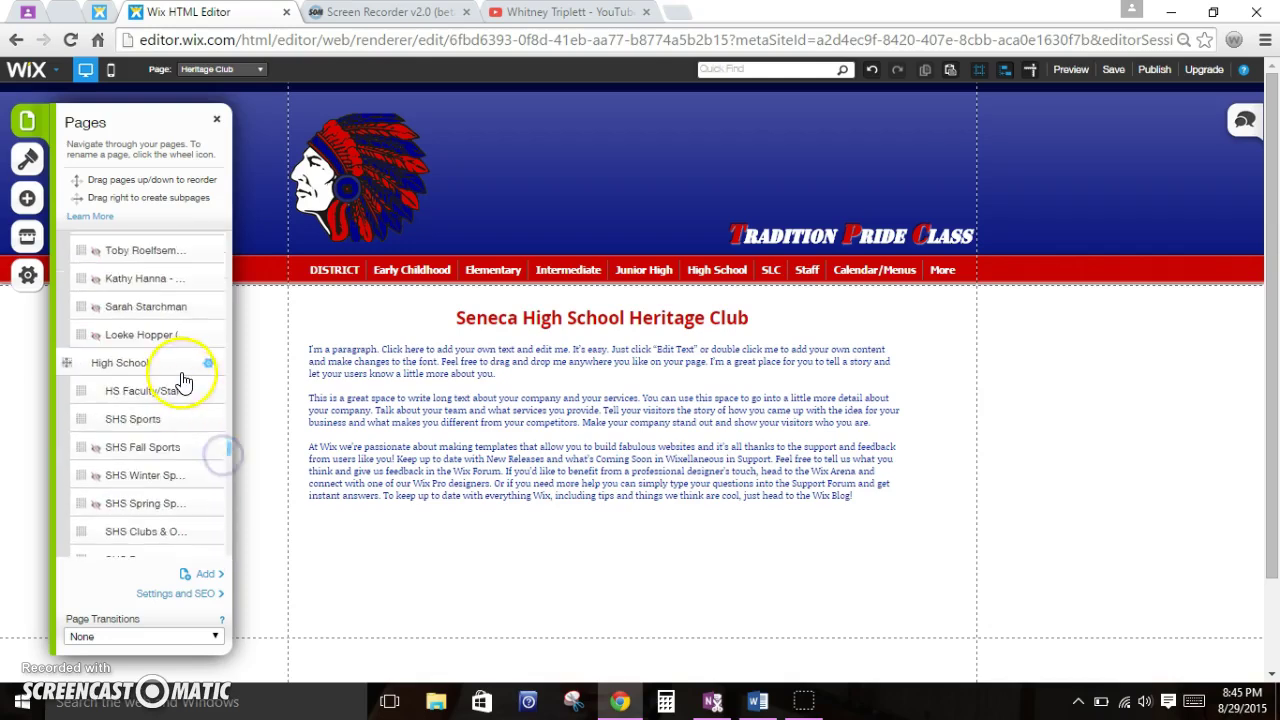
click(181, 366)
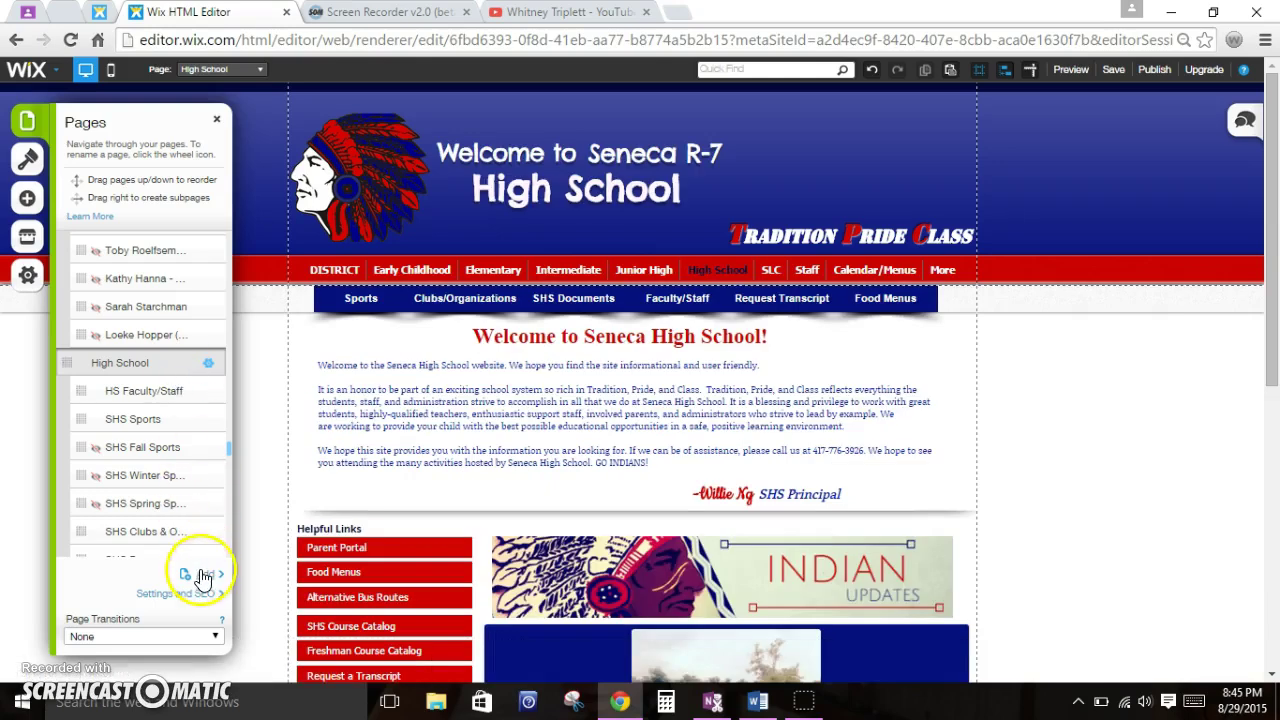
drag(207, 573, 230, 538)
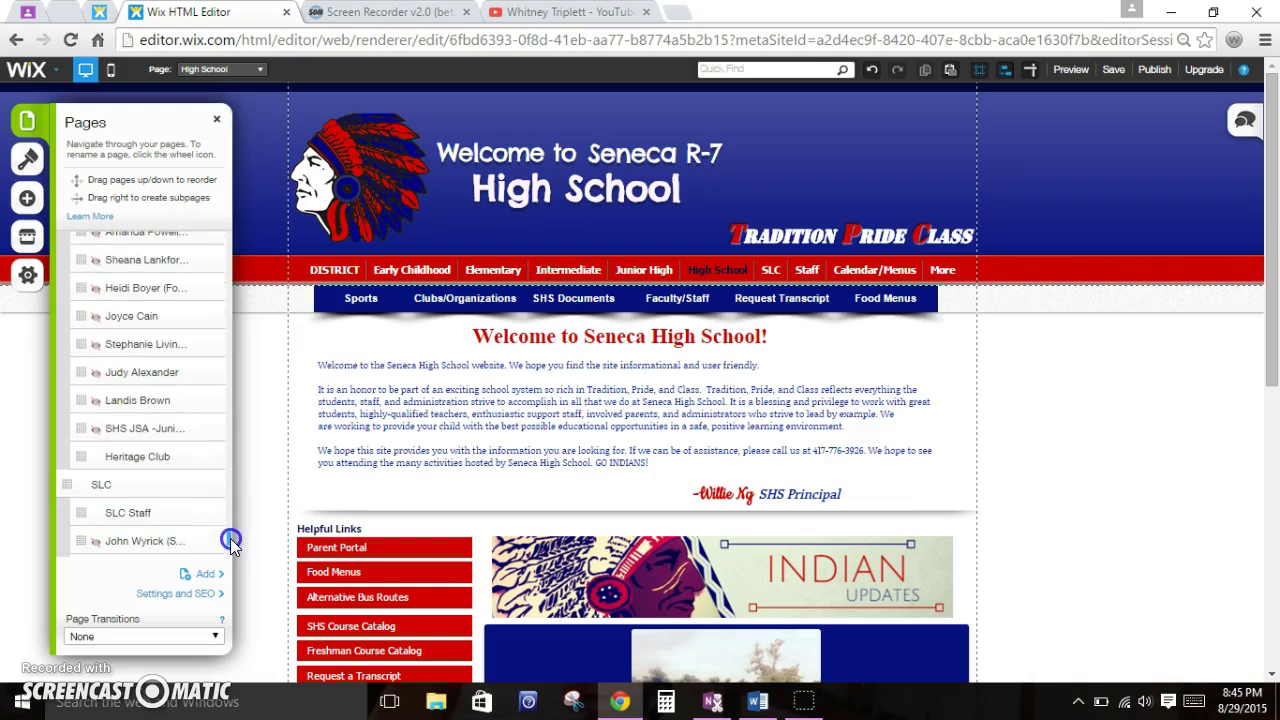
click(166, 456)
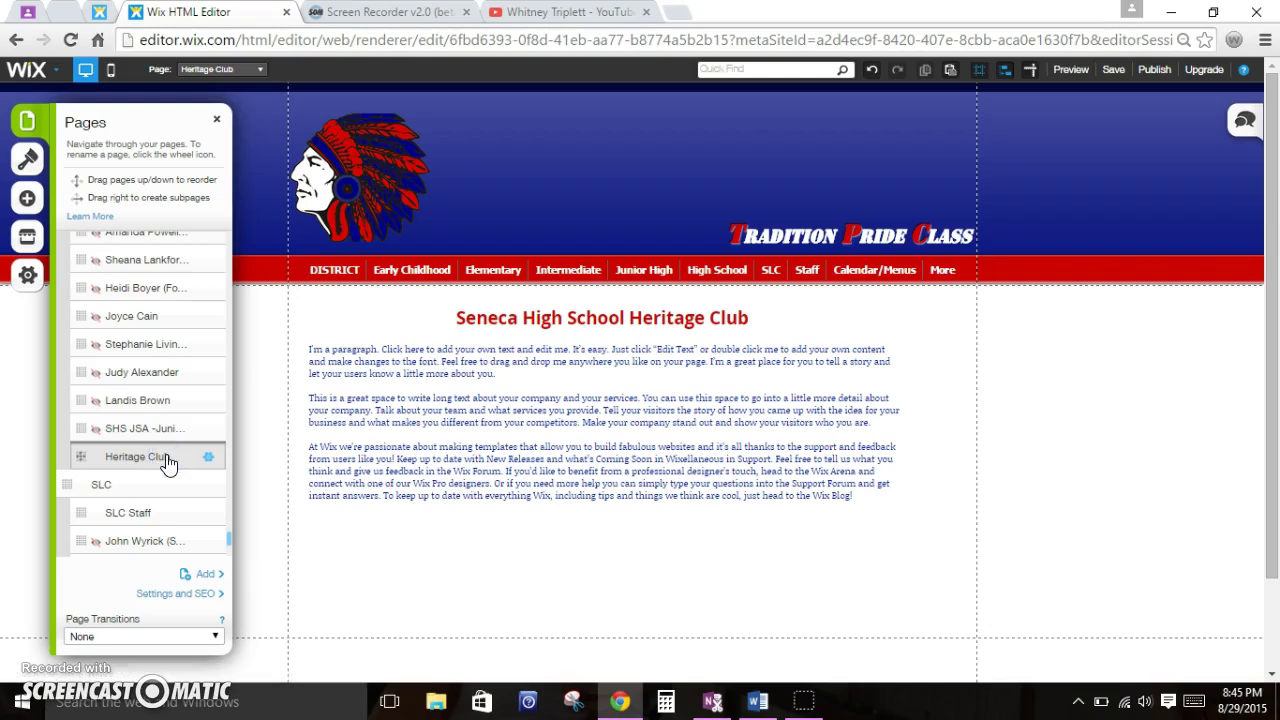
Step: Preview the site and check which pages the High School menu lists, then return to the editor
drag(168, 462, 110, 457)
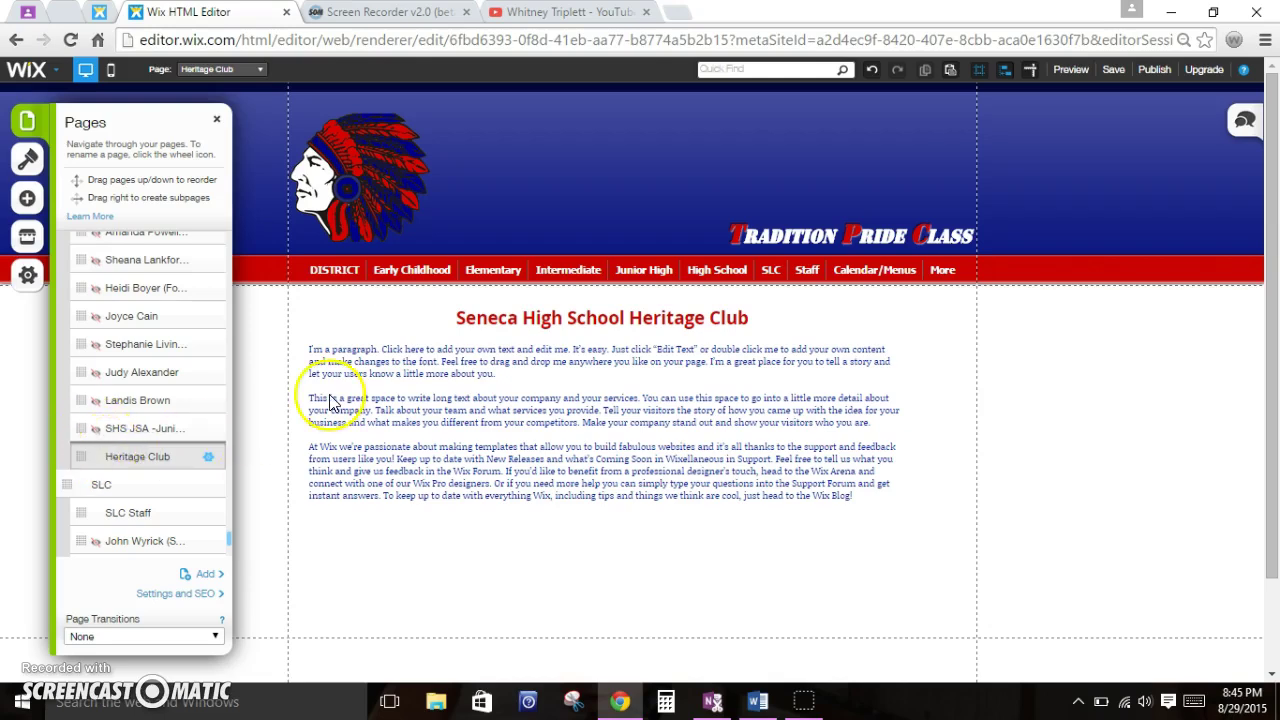
click(1066, 76)
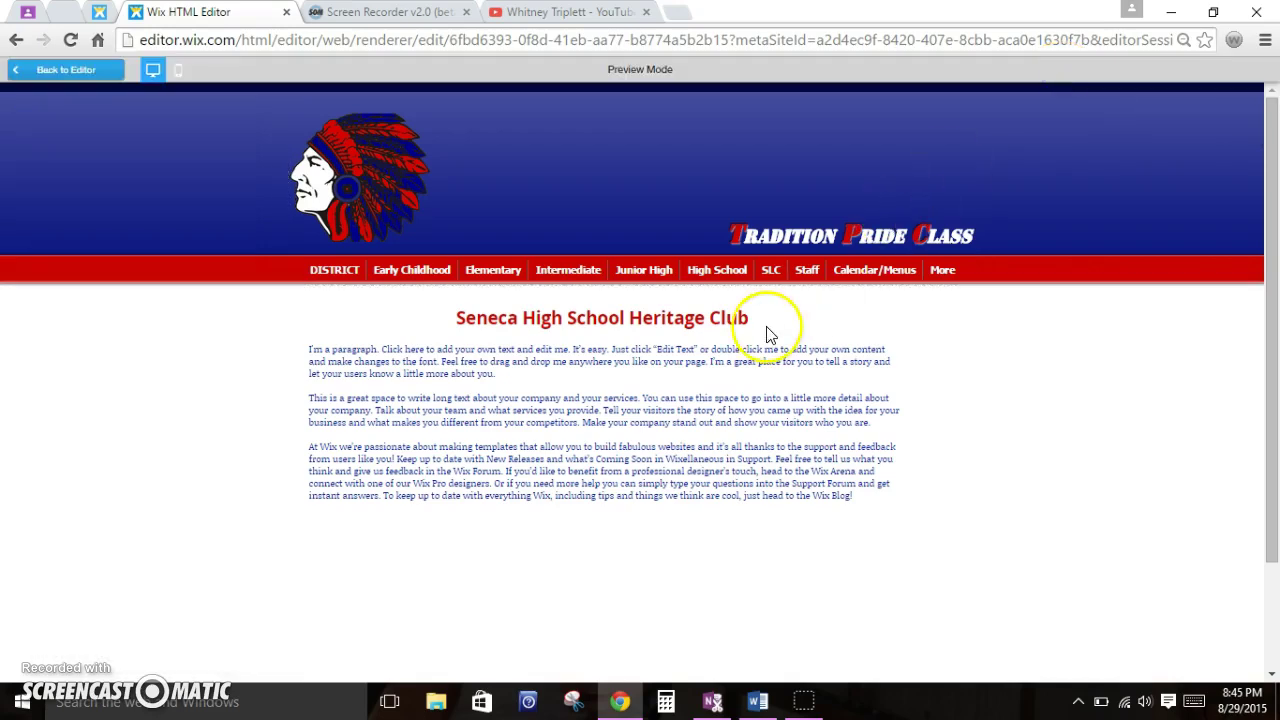
mouse_move(737, 275)
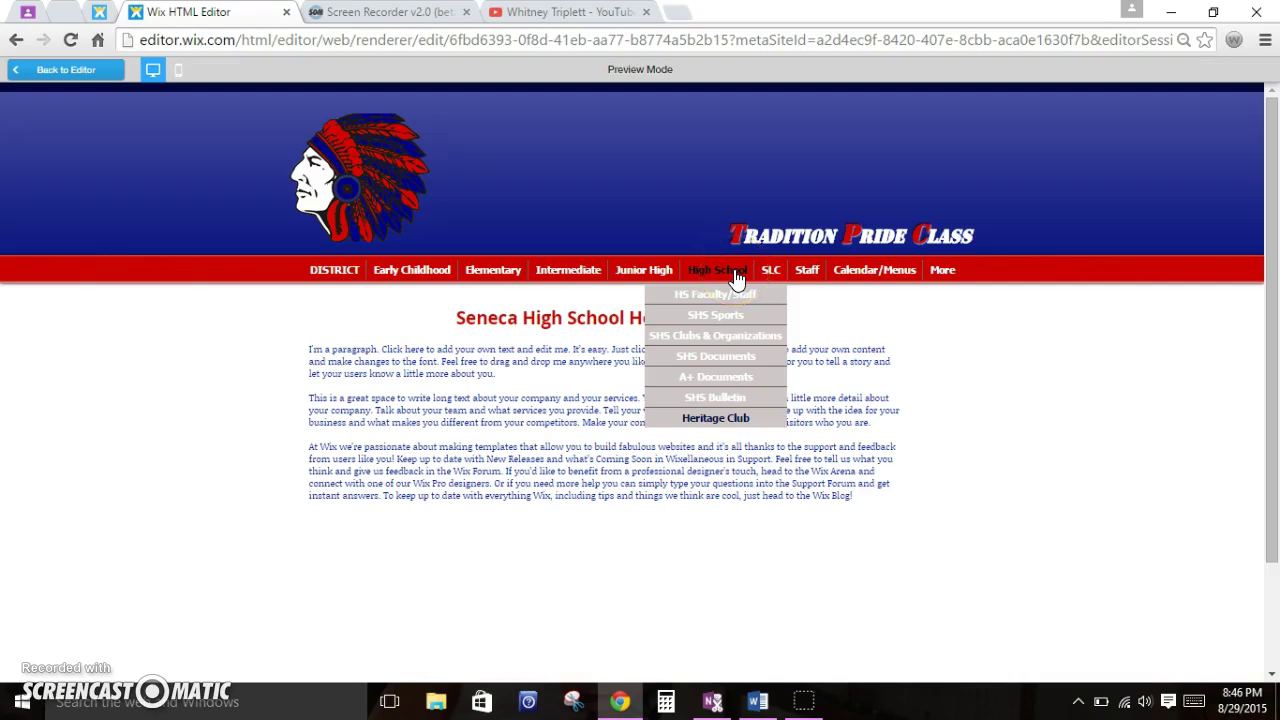
click(62, 70)
Step: Hide the Heritage Club page from the site menu in its page settings
click(27, 121)
scroll(133, 530, down, 1)
scroll(133, 530, down, 20)
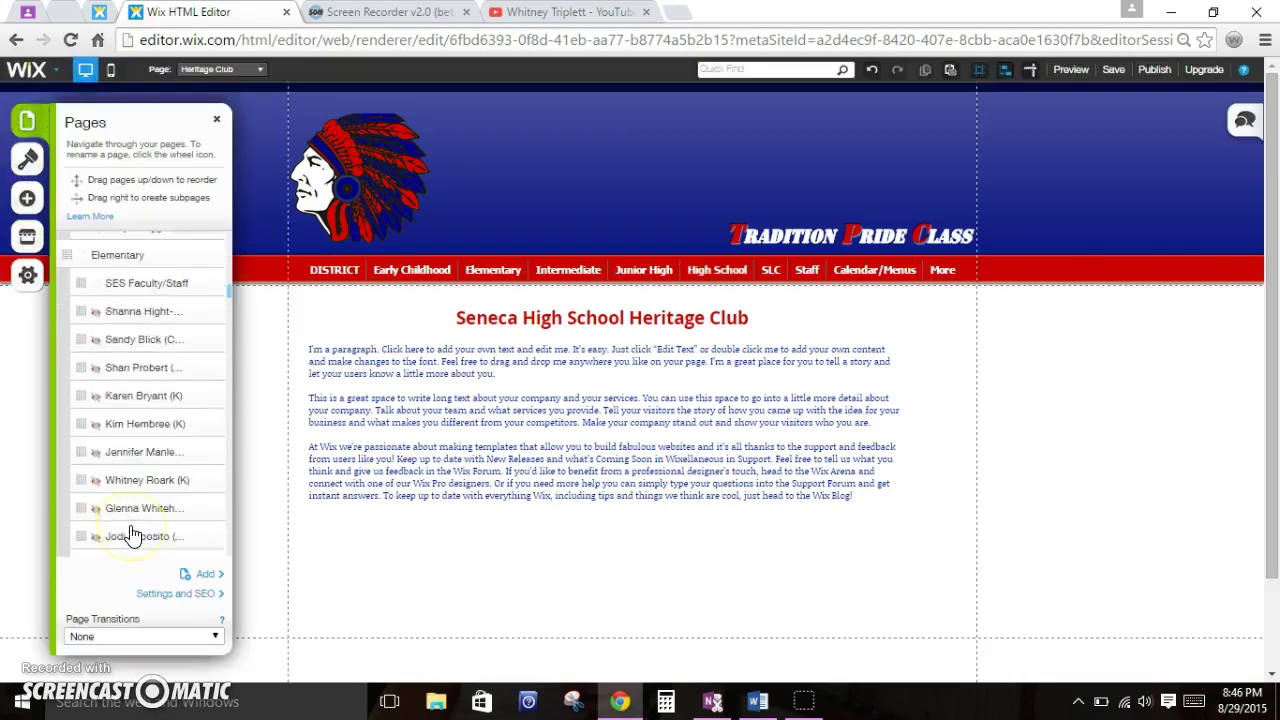
scroll(133, 533, down, 20)
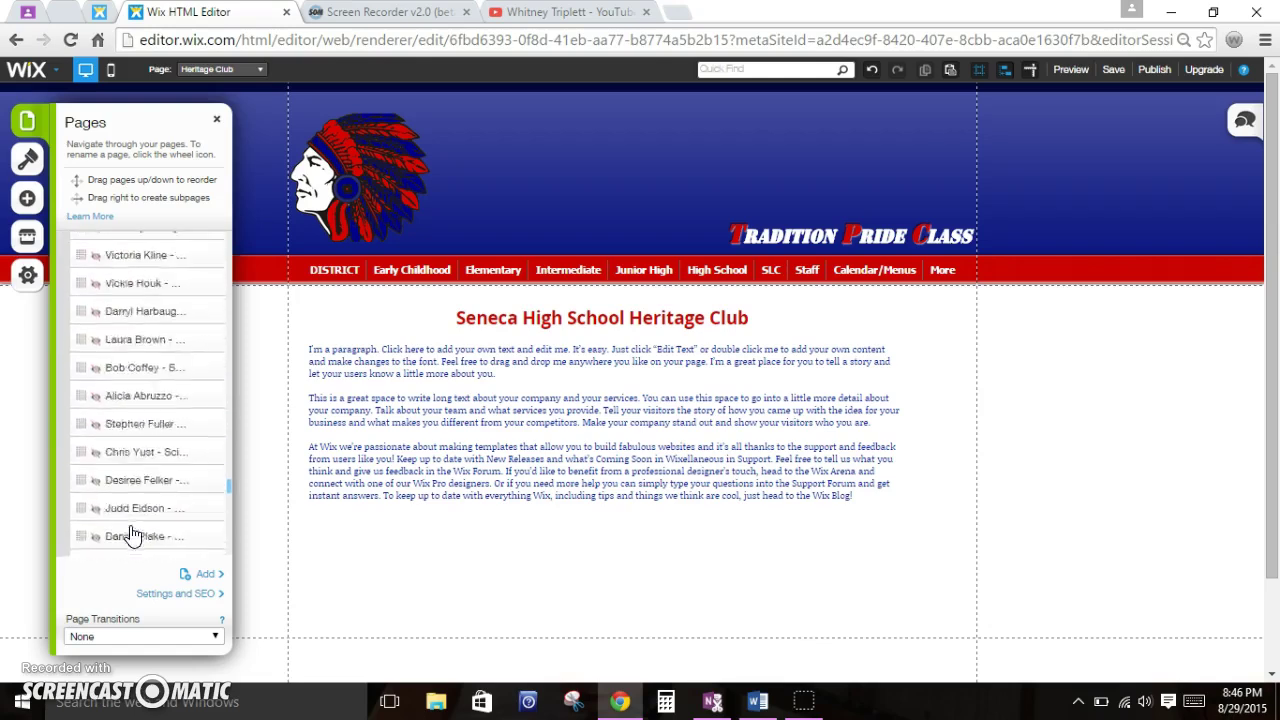
scroll(133, 533, down, 15)
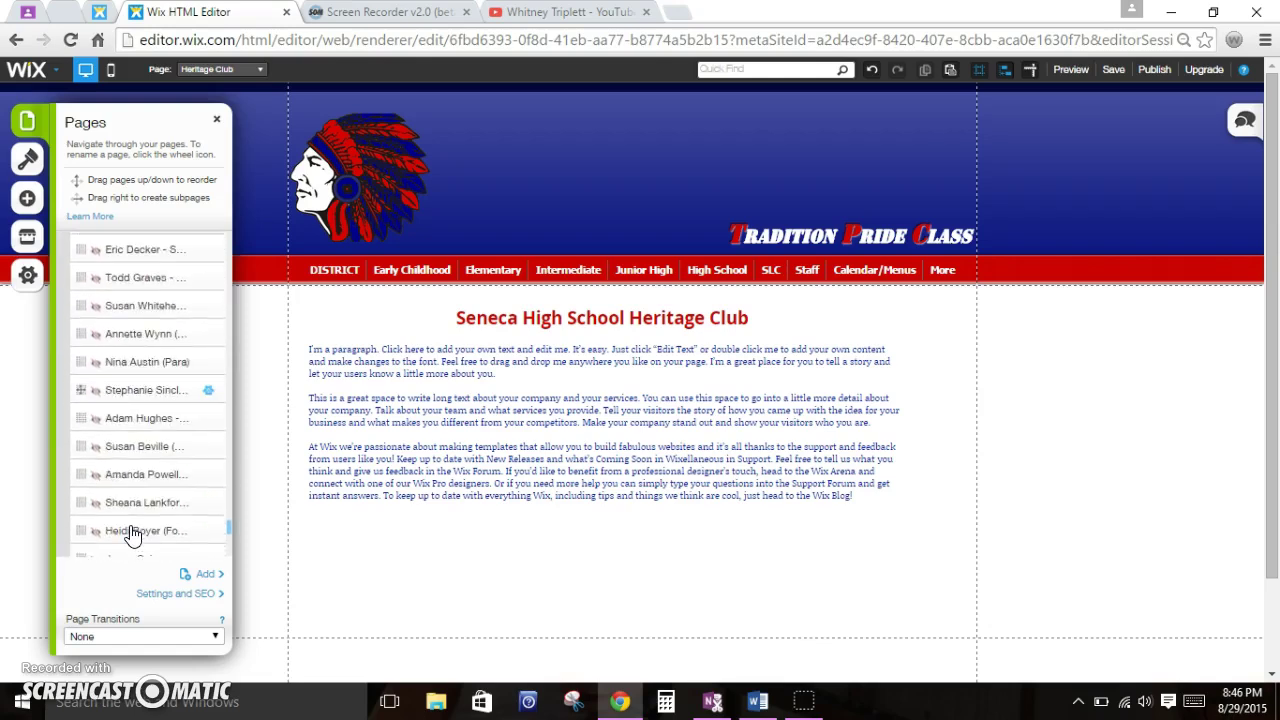
click(131, 526)
click(208, 388)
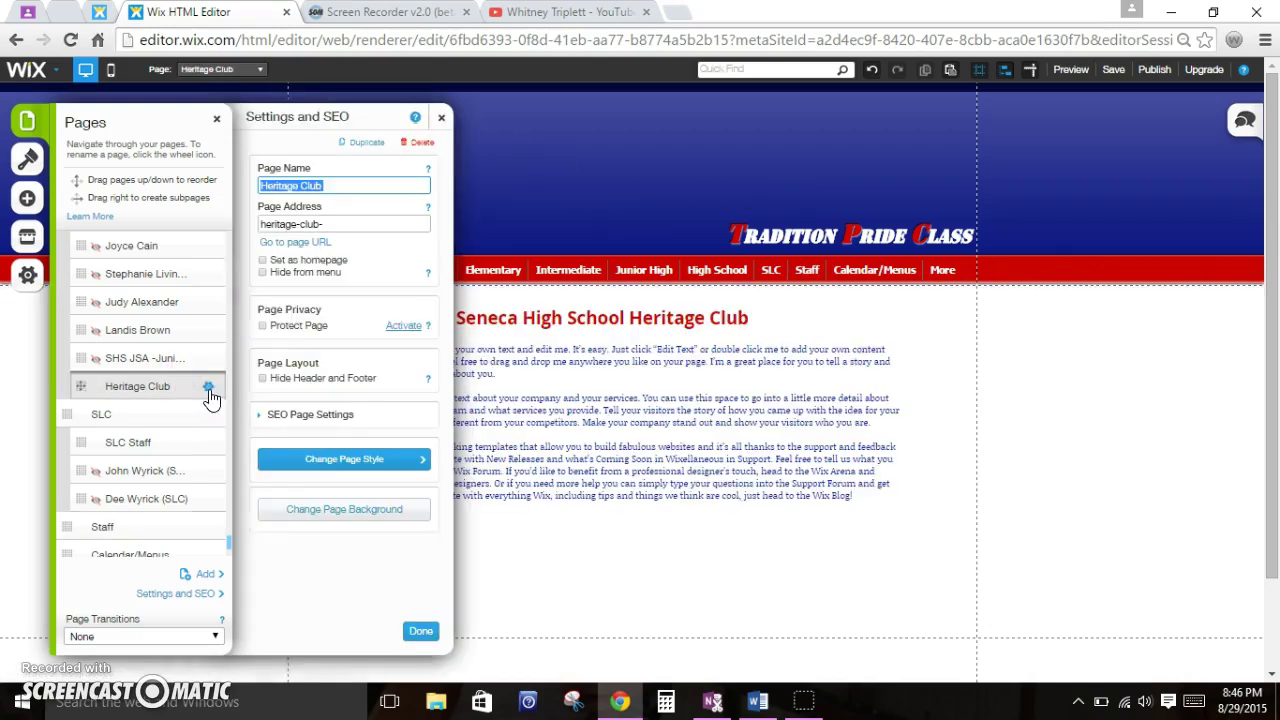
click(262, 274)
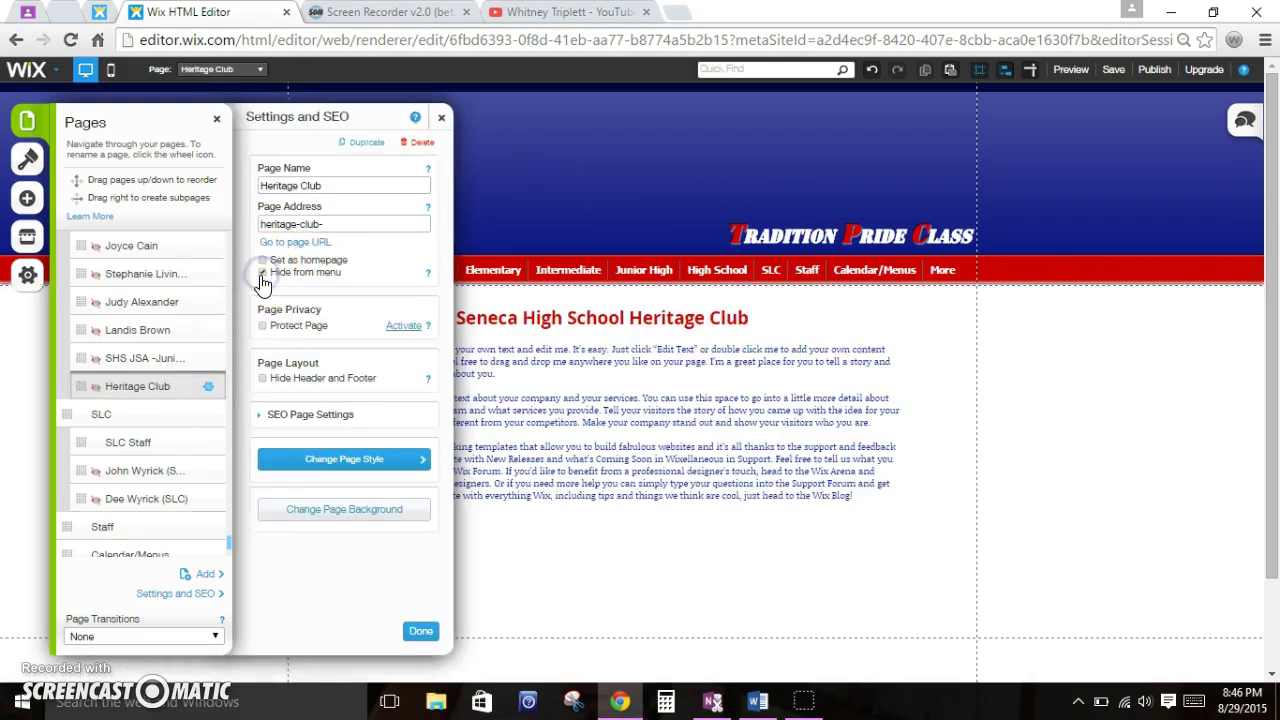
click(420, 631)
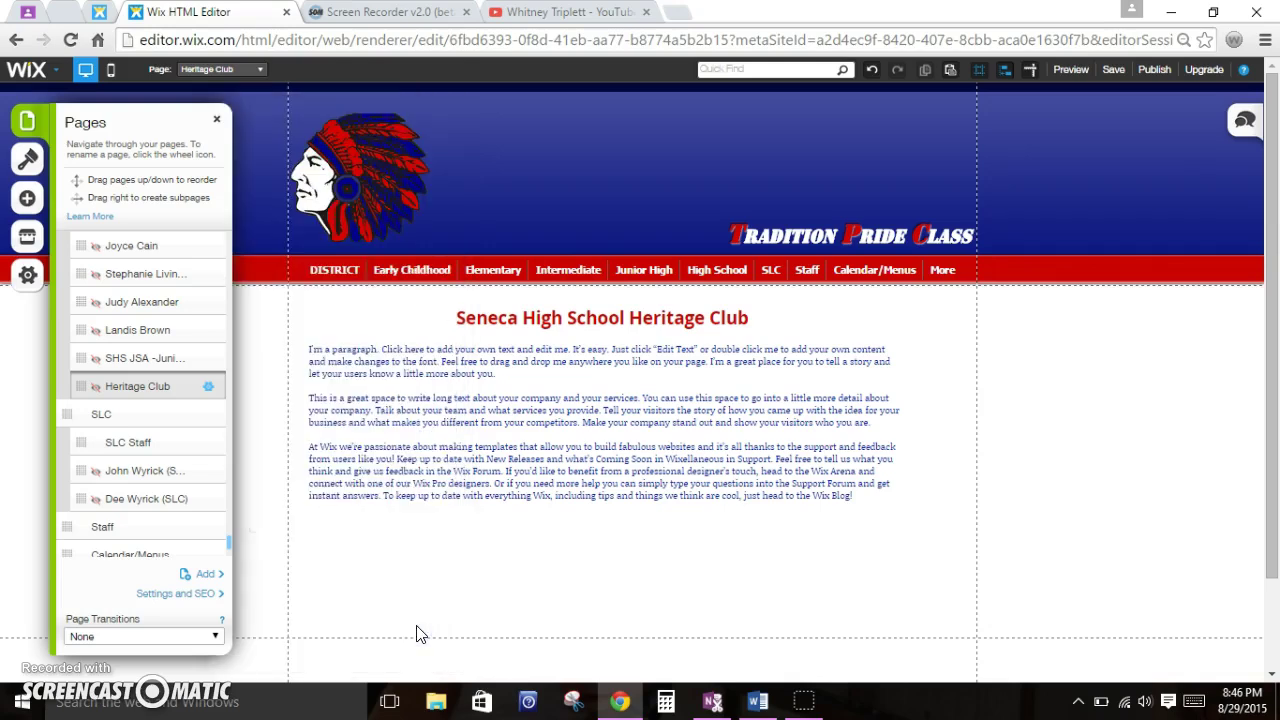
Step: Preview the High School menu again with Heritage Club hidden and go back to editing
click(1069, 70)
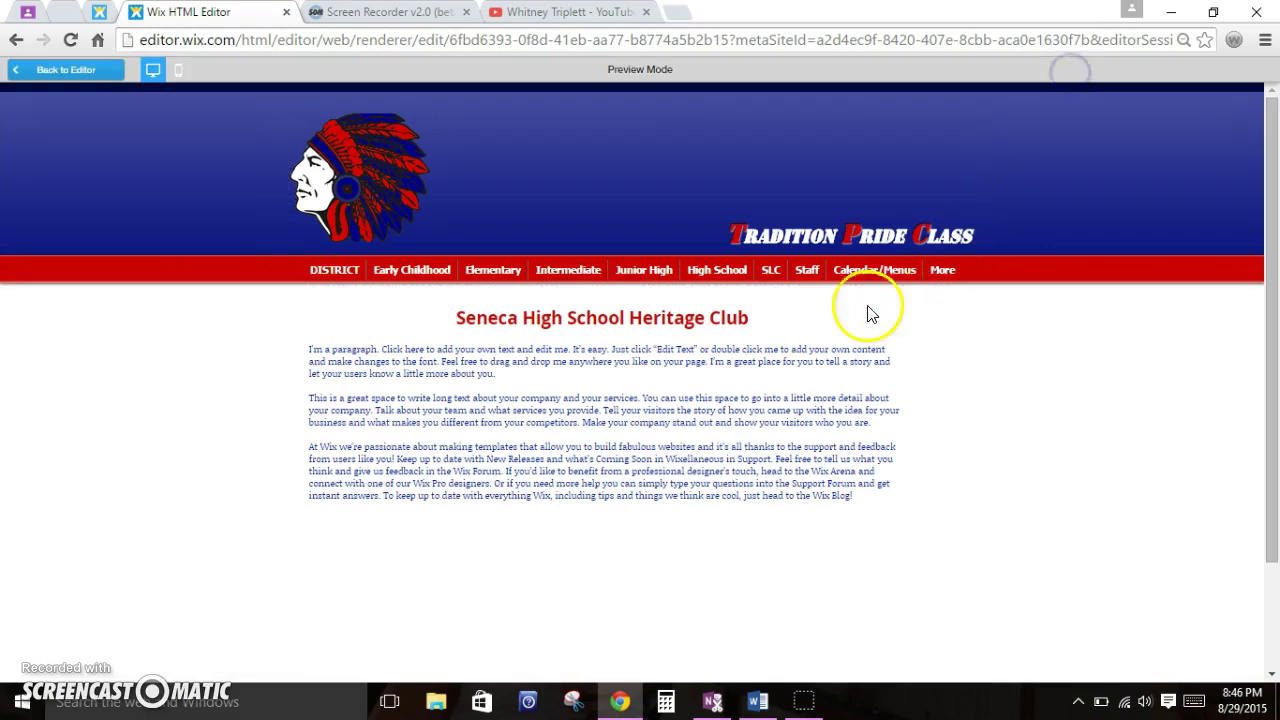
mouse_move(714, 276)
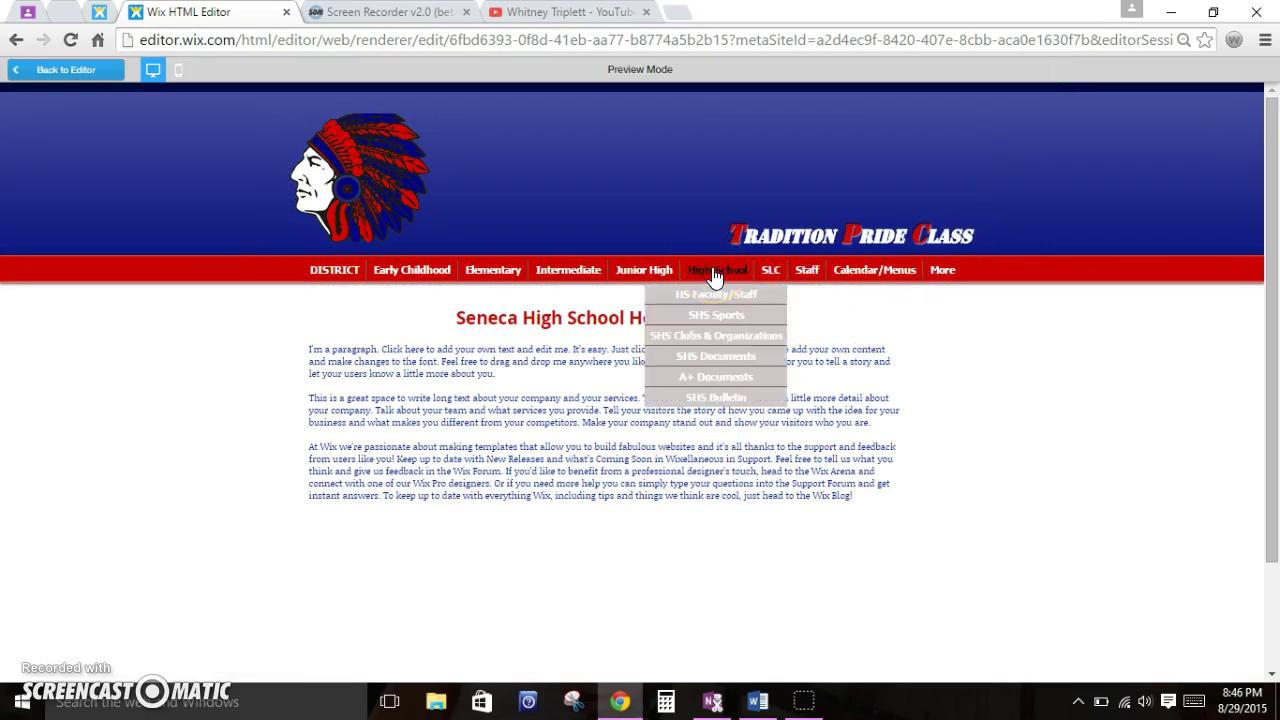
click(46, 70)
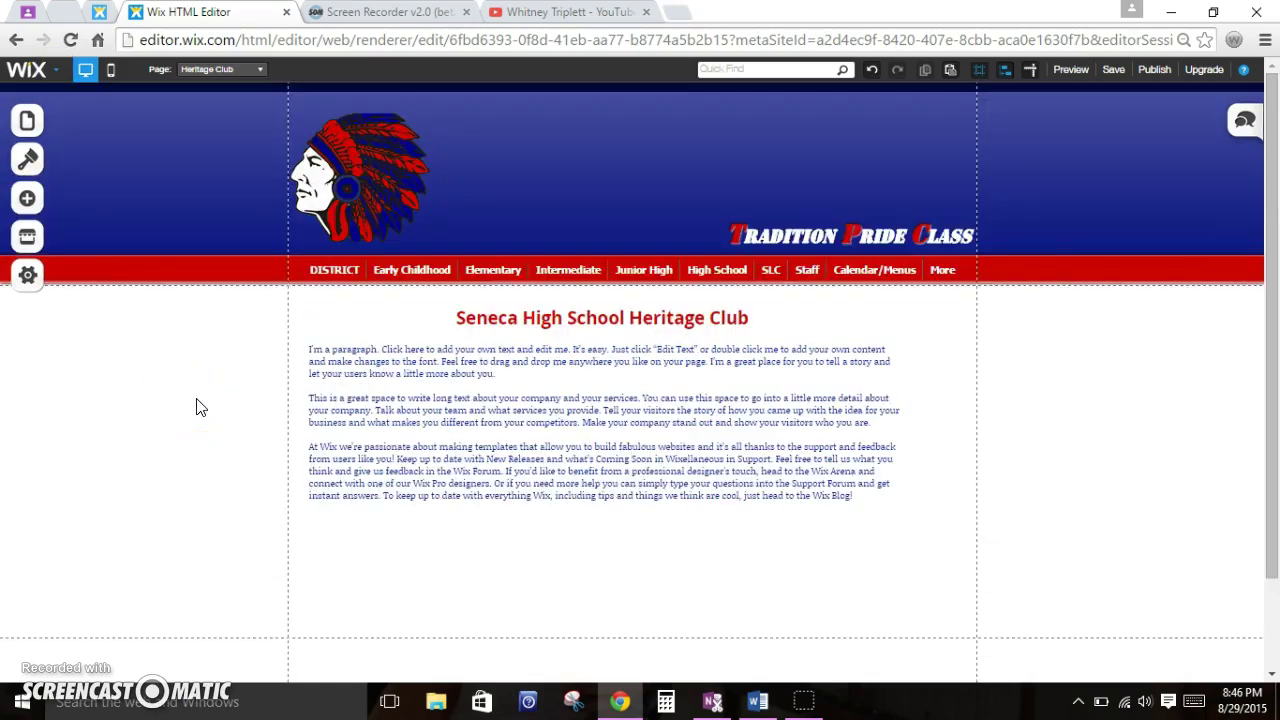
Step: Open the High School para professional's staff page and copy its "Seneca R-7" and "High School" header texts together
click(210, 69)
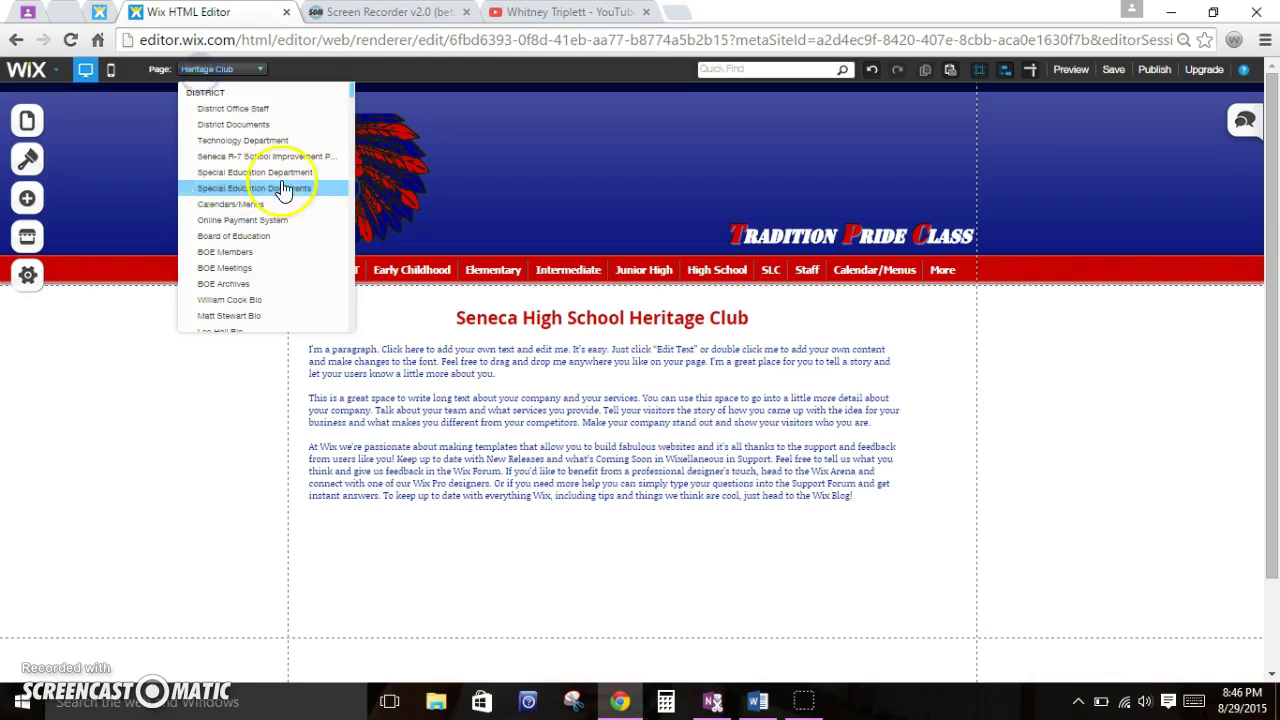
drag(352, 100, 330, 300)
click(262, 301)
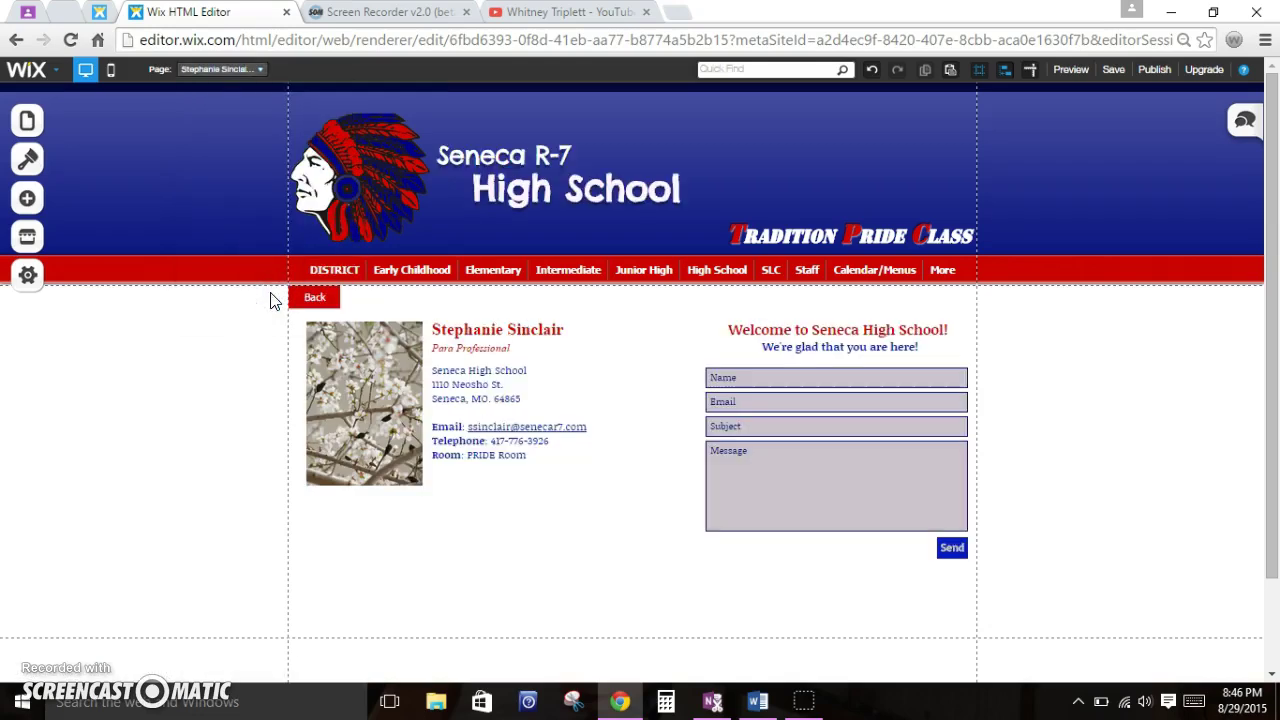
click(507, 148)
click(502, 178)
shift+click(505, 186)
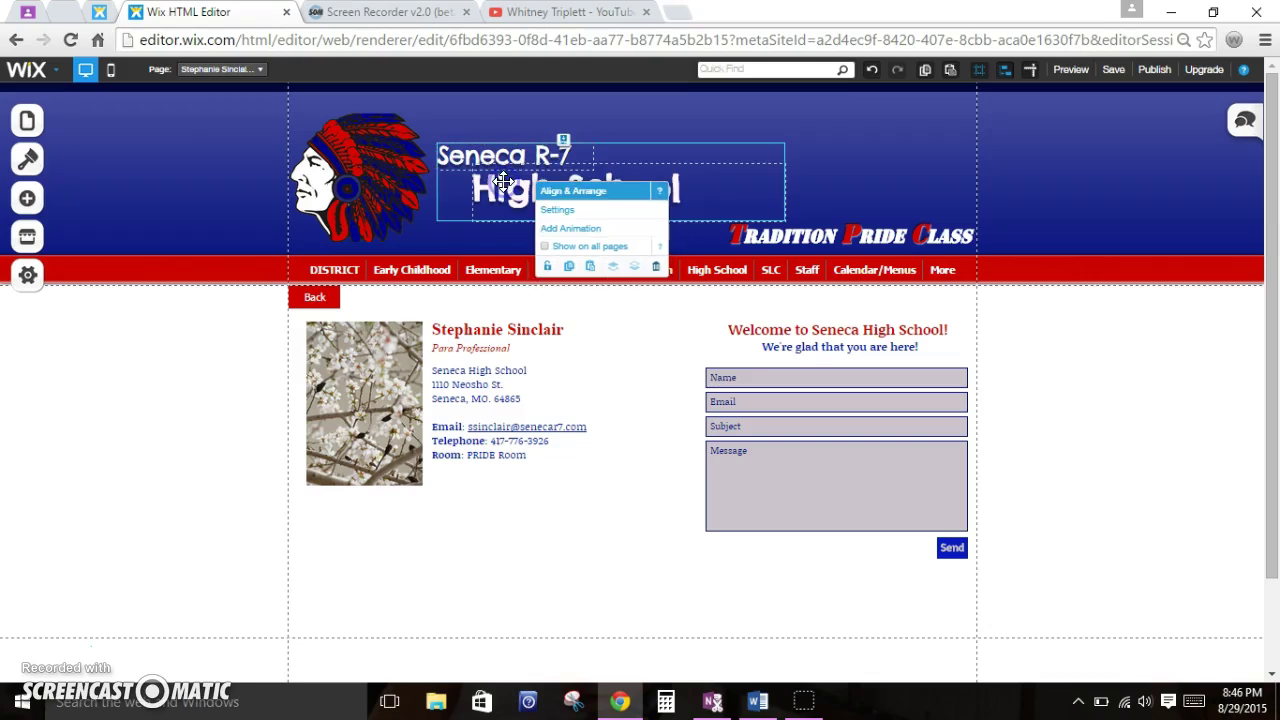
click(858, 119)
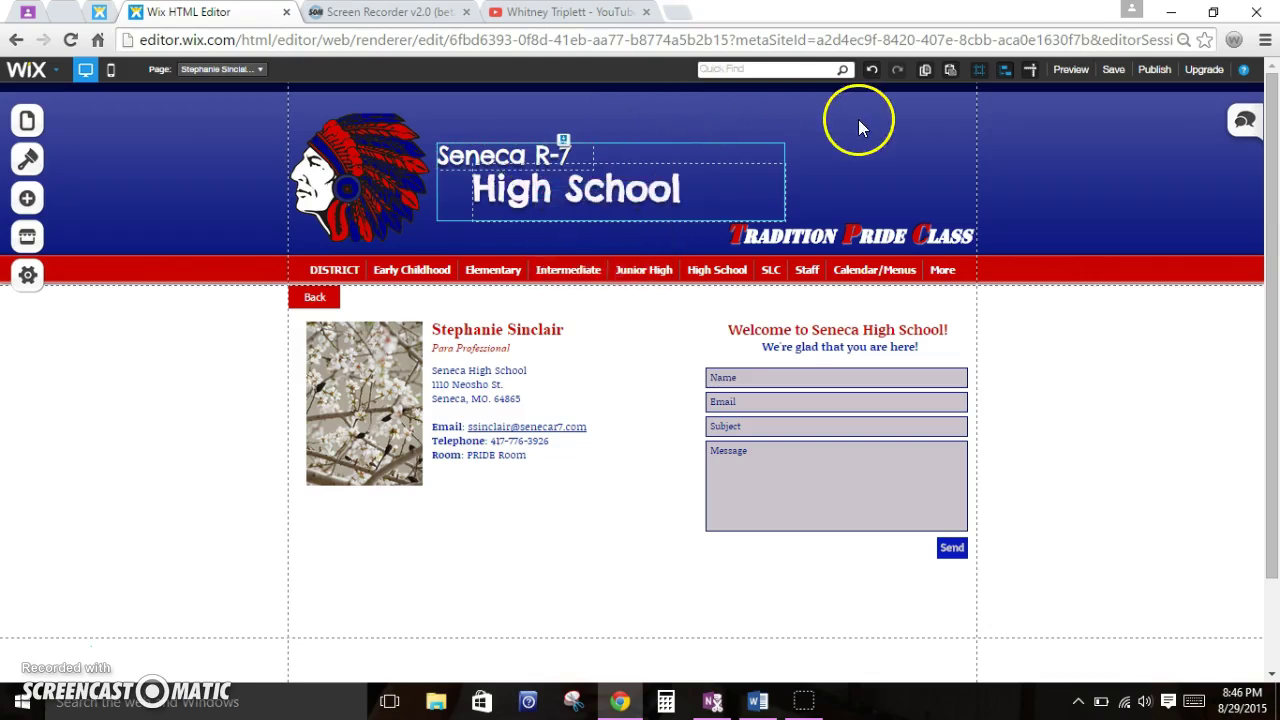
Step: Paste the copied "Seneca R-7" and "High School" header texts onto the Heritage Club page, beside the logo
click(201, 82)
scroll(240, 268, down, 3)
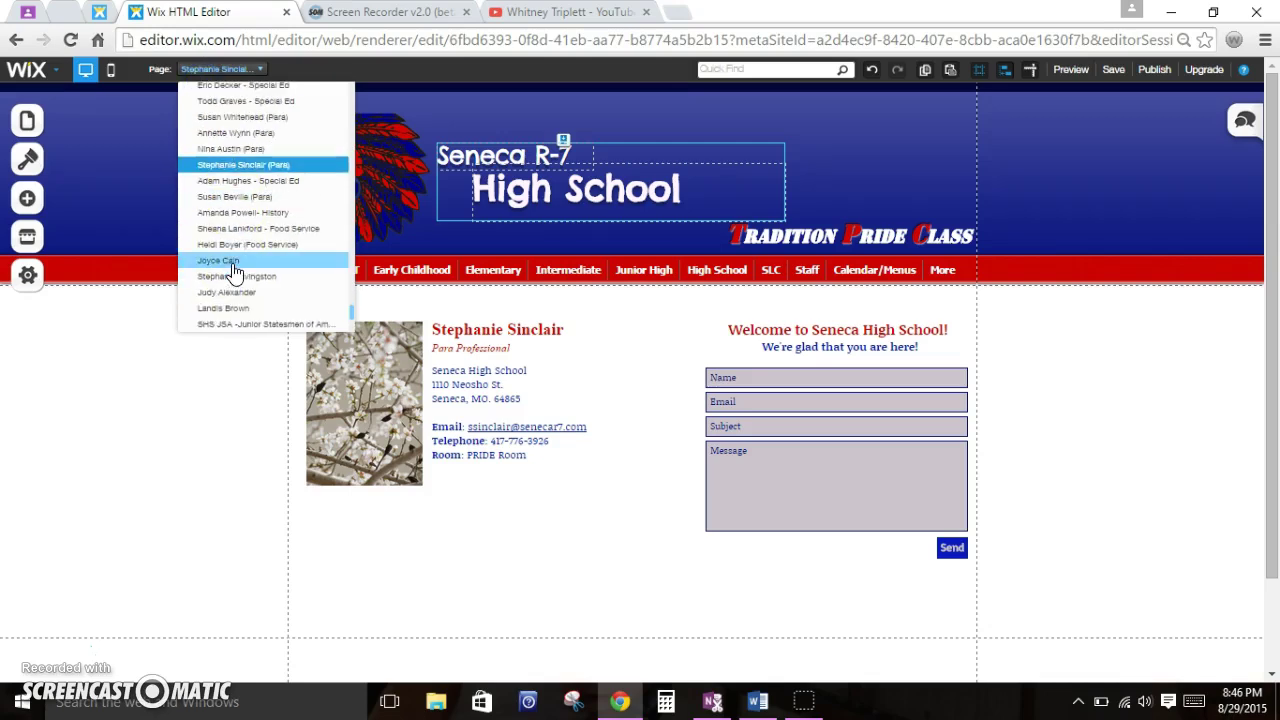
scroll(234, 272, down, 1)
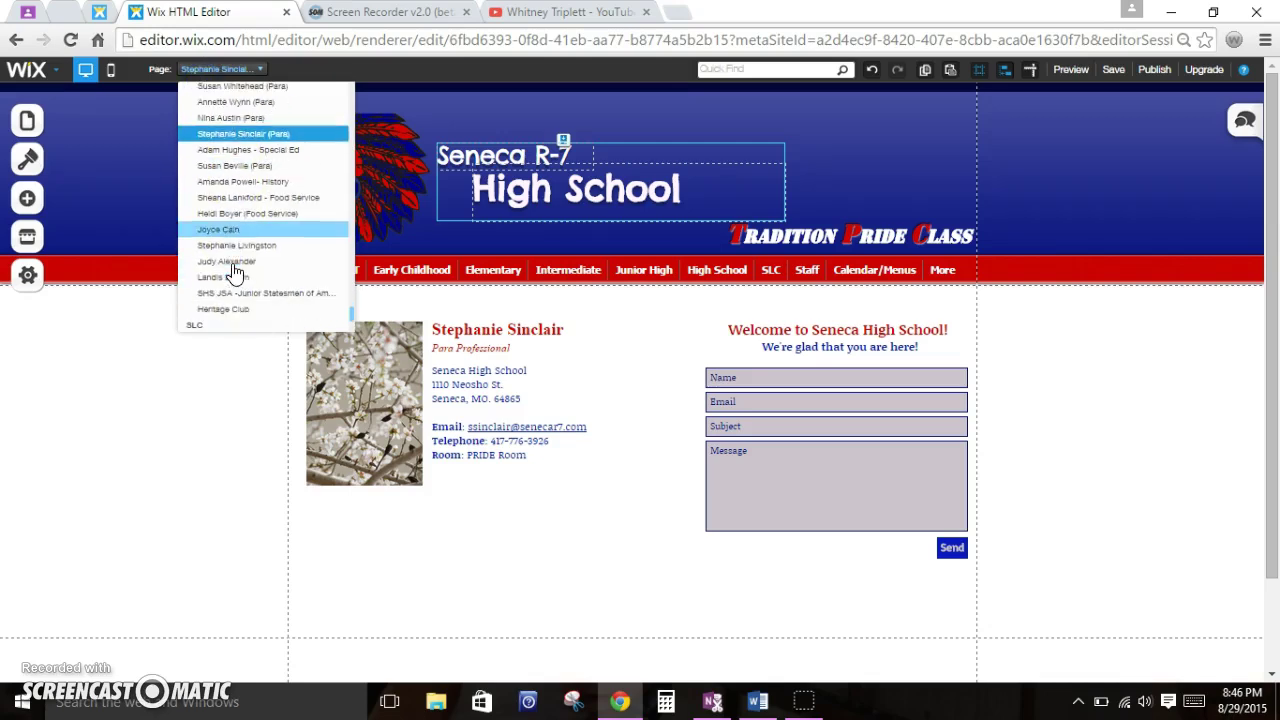
click(229, 306)
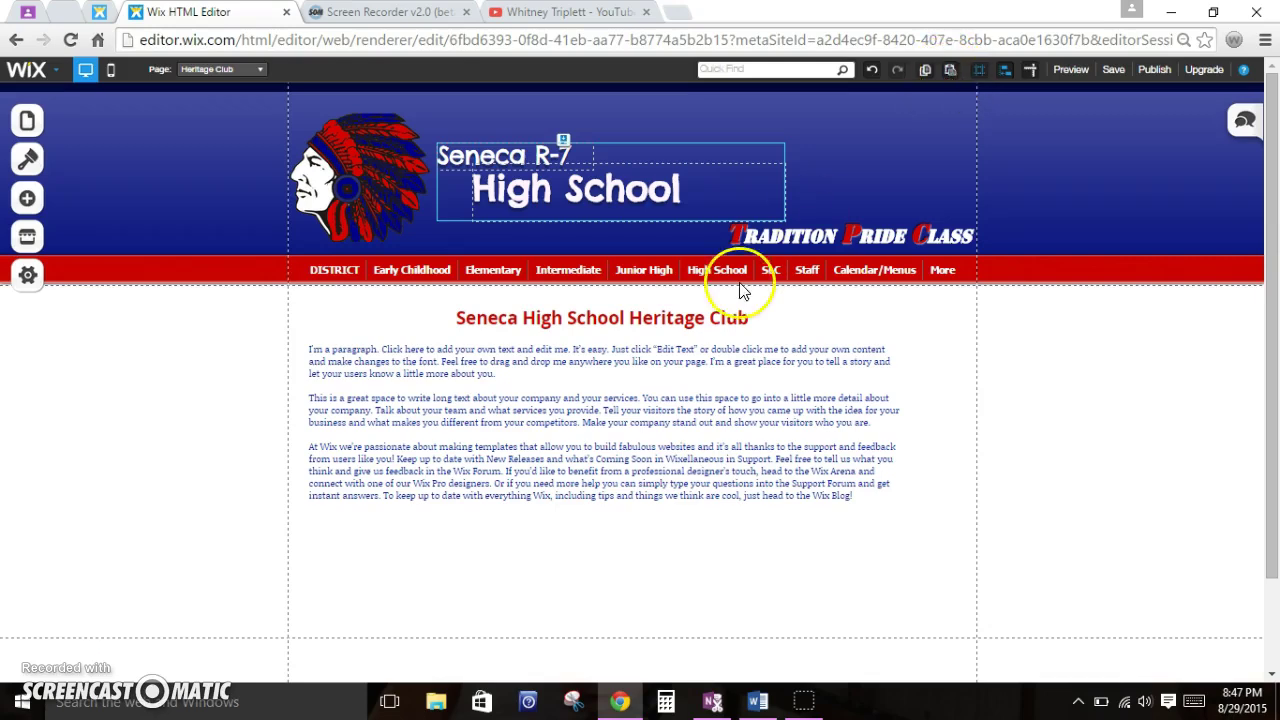
click(227, 370)
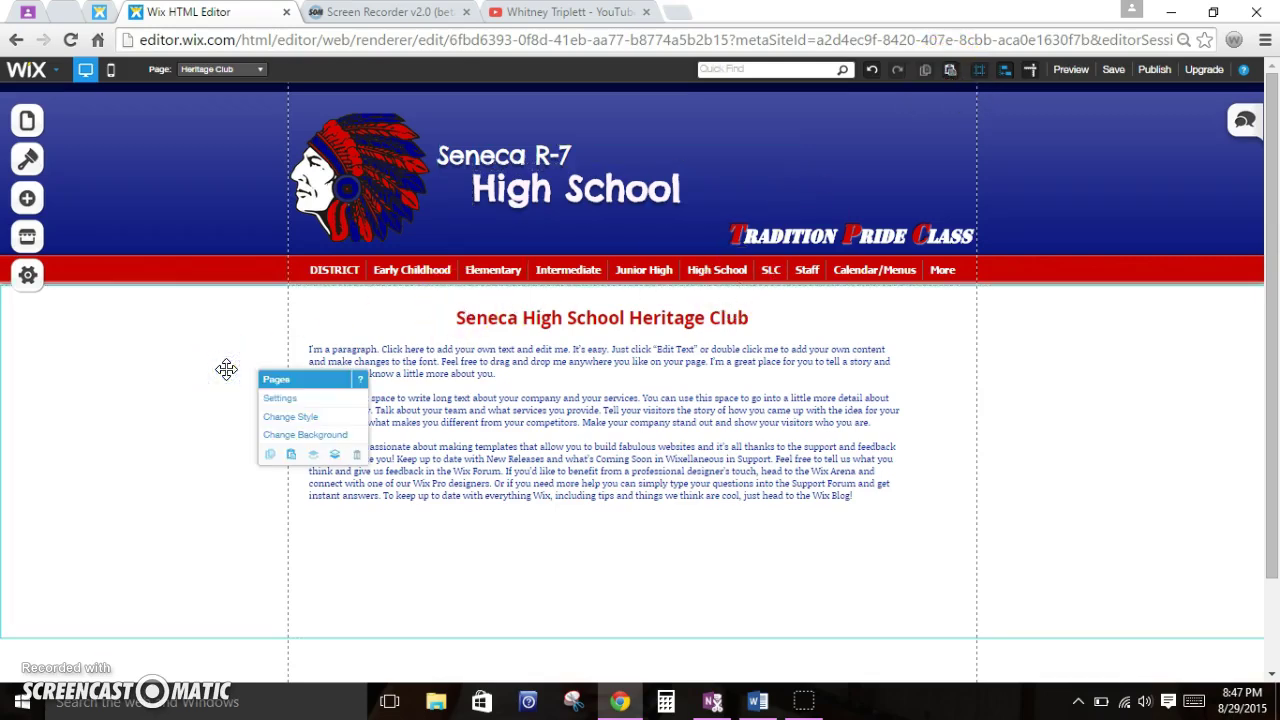
click(226, 370)
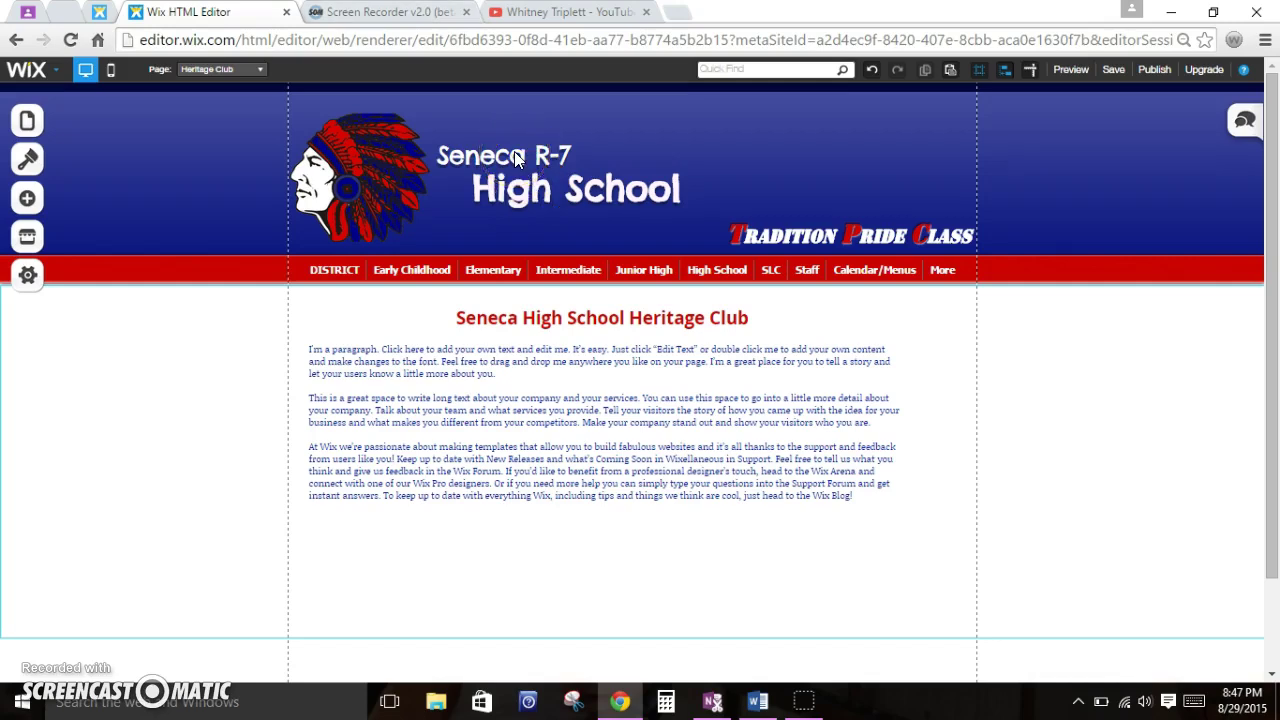
Step: In the mobile view, move "Seneca R-7" onto the red header strip and "High School" onto the blue band below it
click(112, 72)
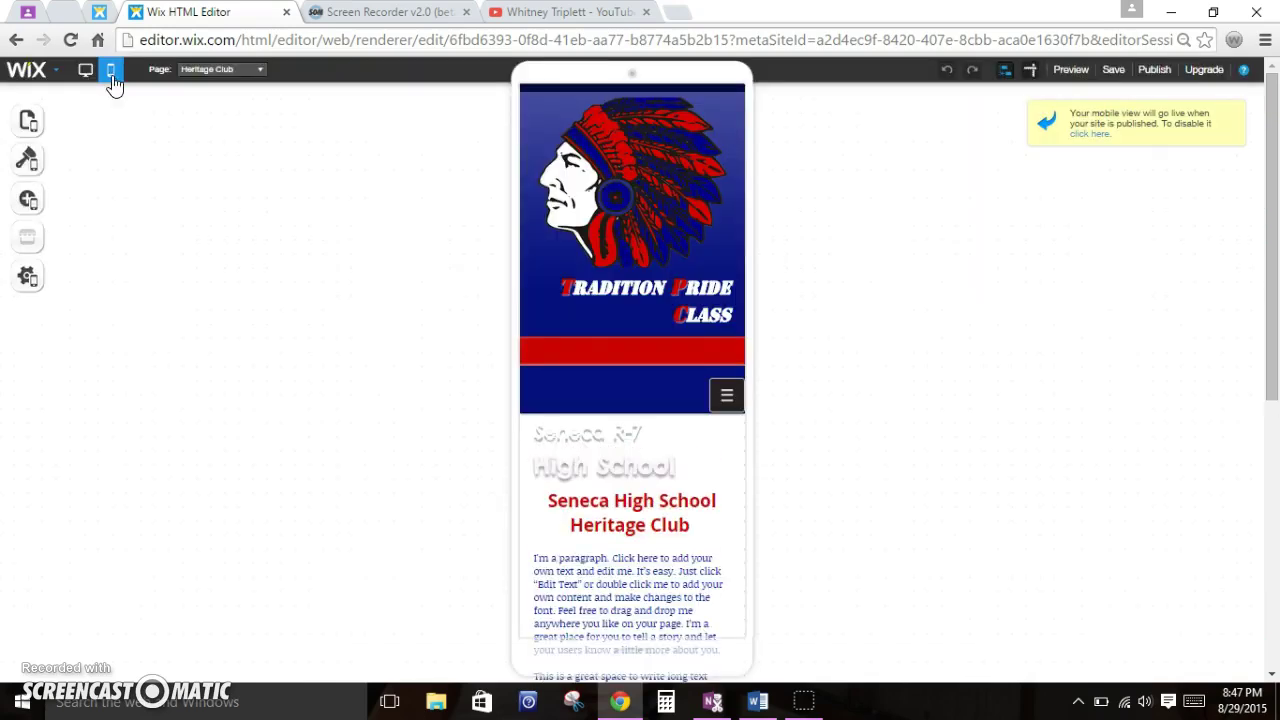
scroll(323, 458, down, 5)
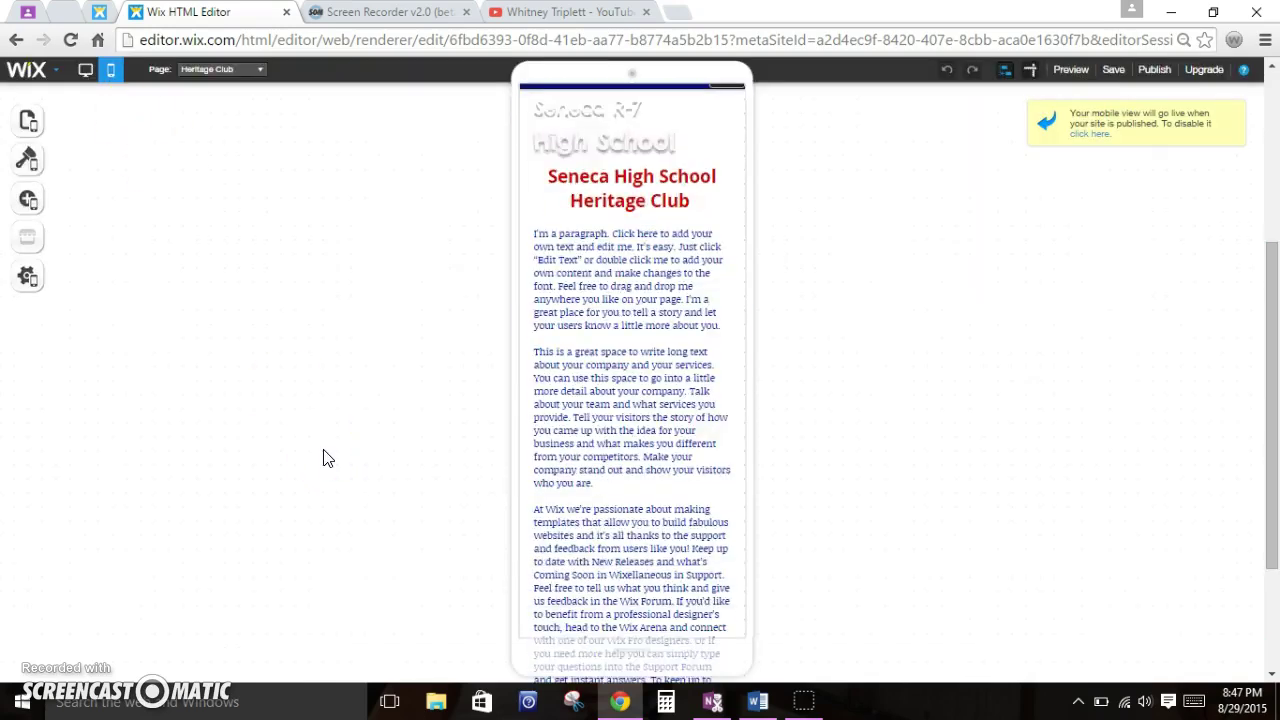
scroll(323, 458, up, 3)
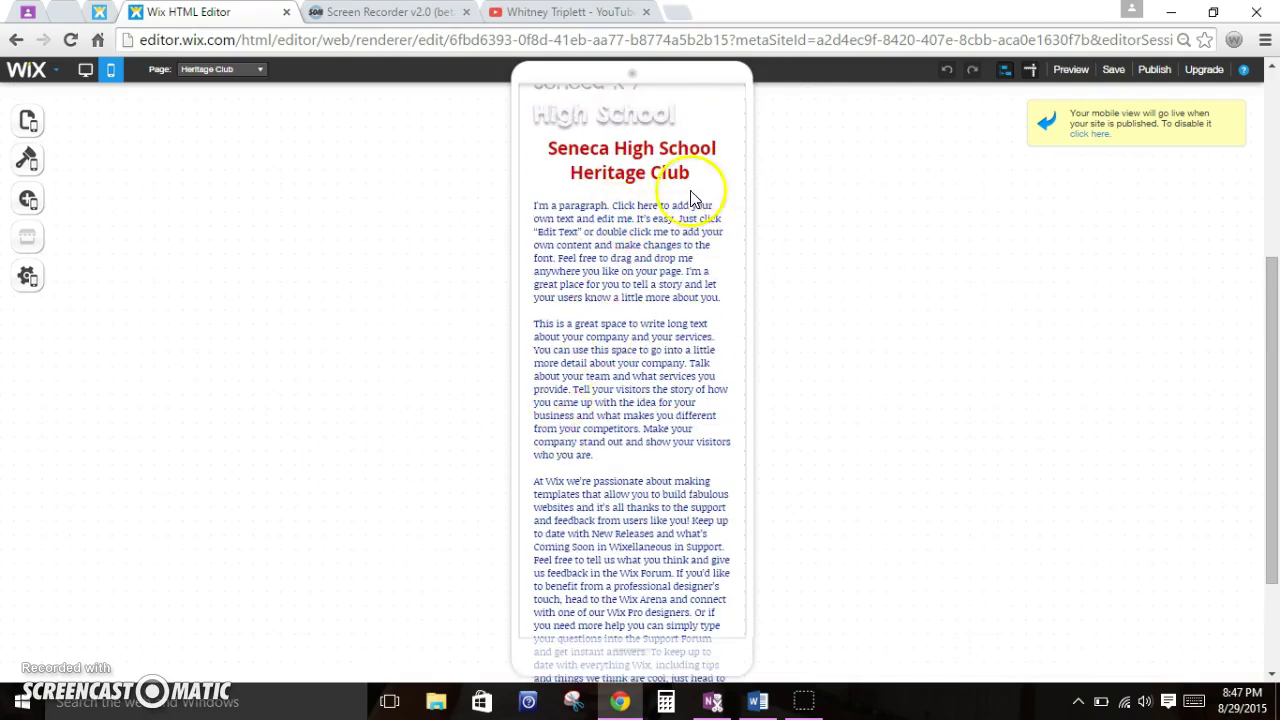
scroll(610, 296, up, 2)
scroll(612, 298, up, 2)
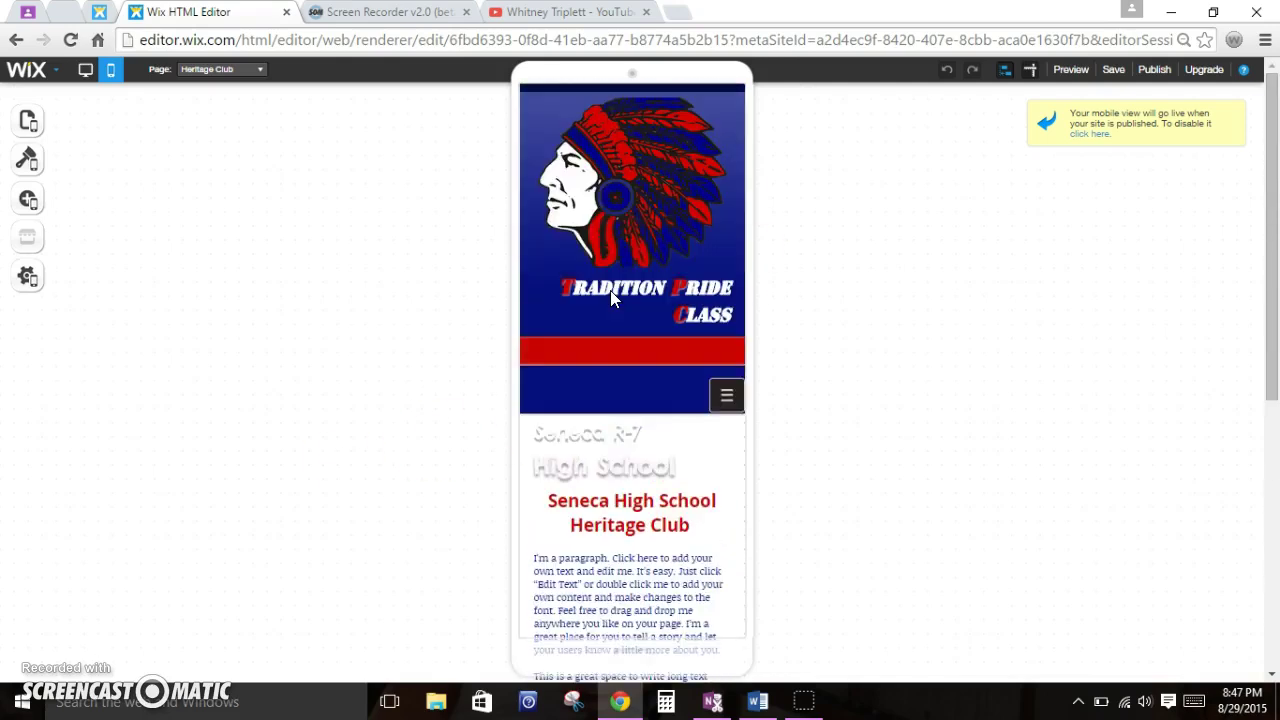
drag(551, 443, 546, 350)
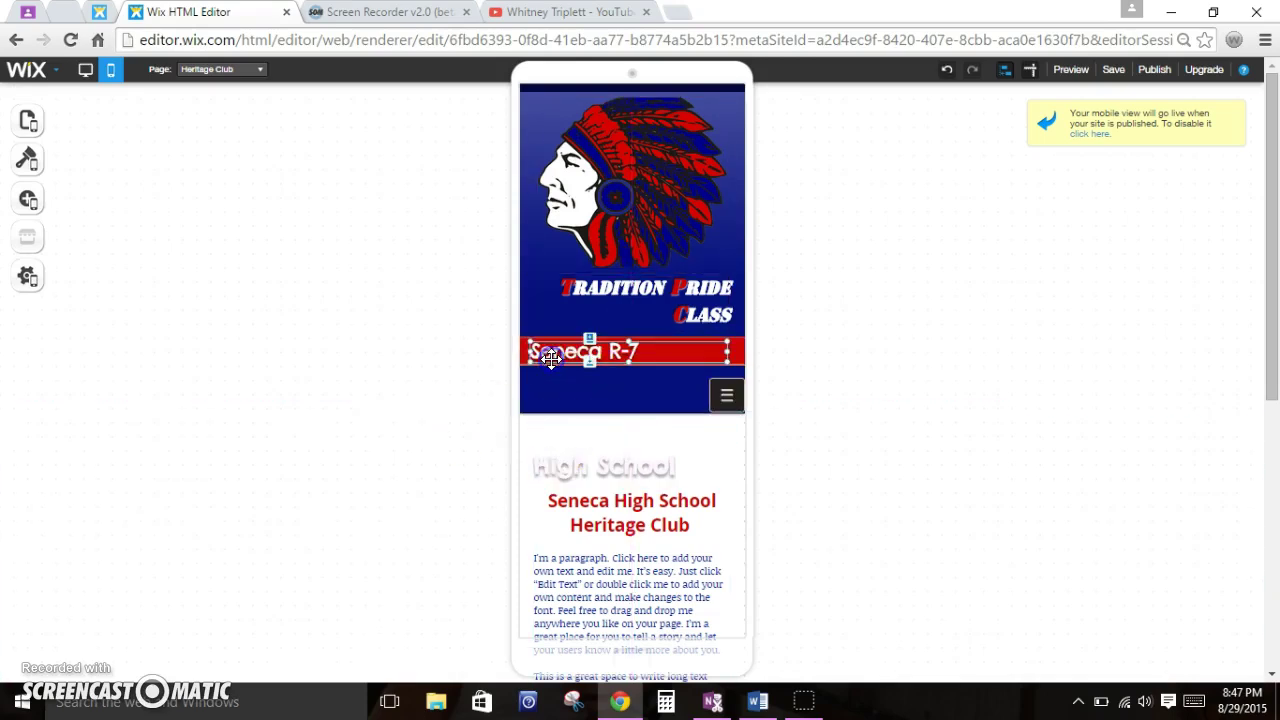
drag(581, 474, 576, 394)
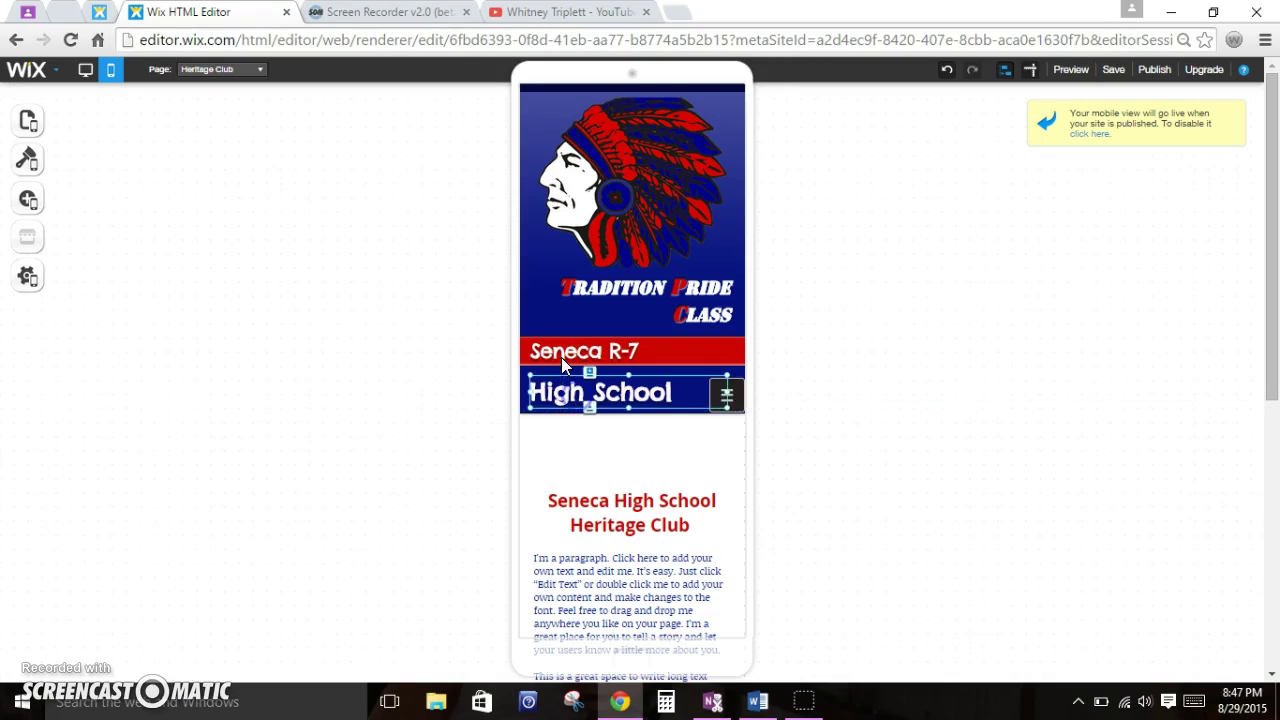
click(563, 353)
drag(558, 348, 554, 348)
Step: Move the Heritage Club title and paragraphs up beneath the mobile header, and switch back to the desktop view
click(477, 491)
click(575, 512)
drag(575, 512, 574, 469)
click(370, 497)
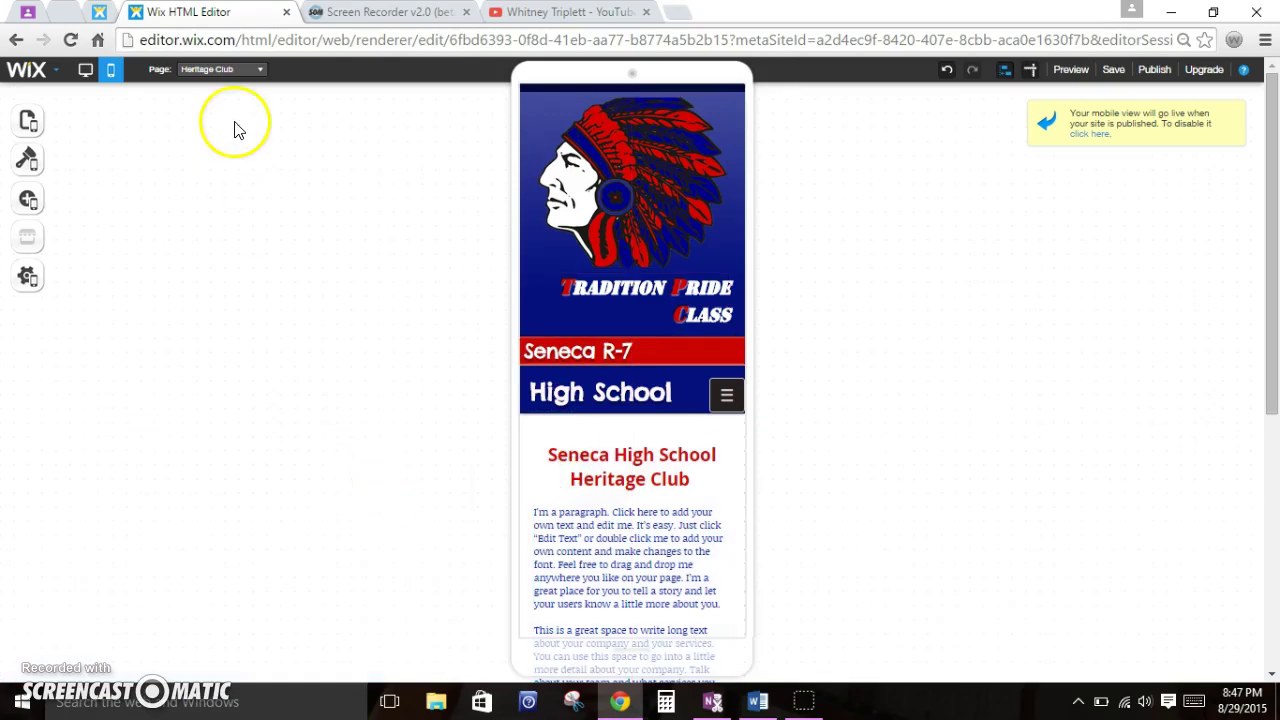
click(86, 71)
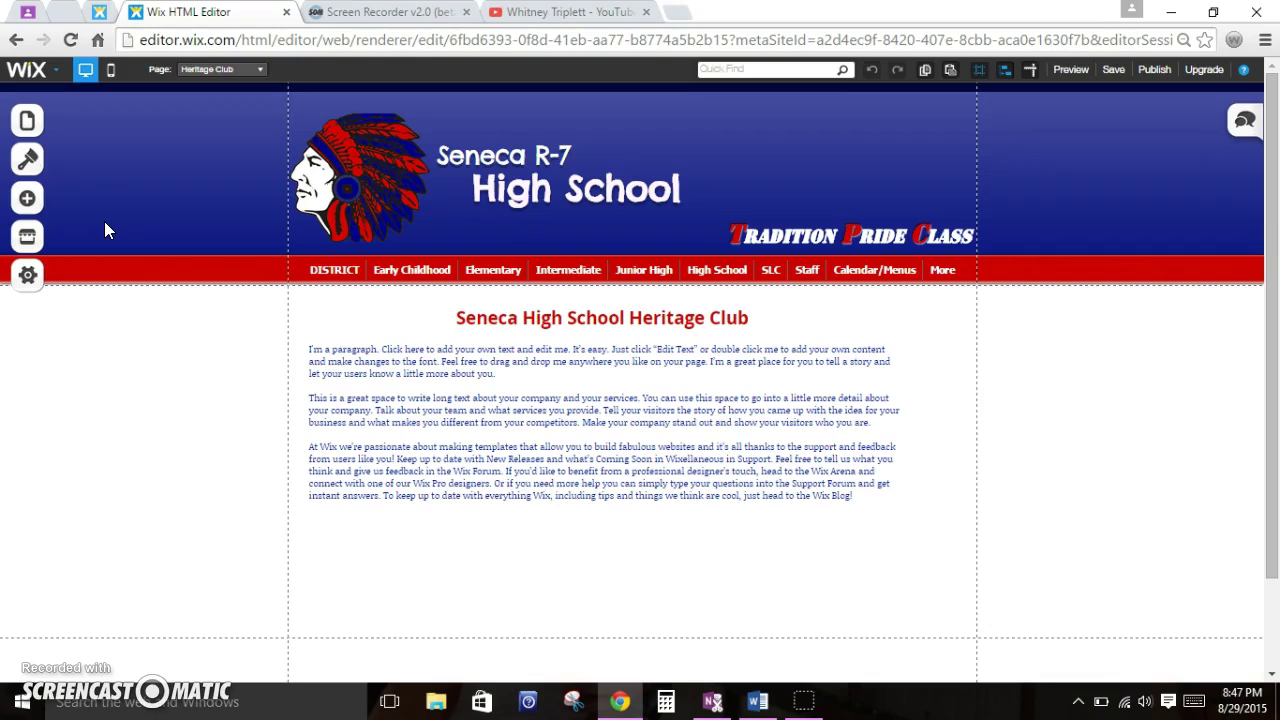
Step: Open the DISTRICT home page from the site's page list
click(26, 124)
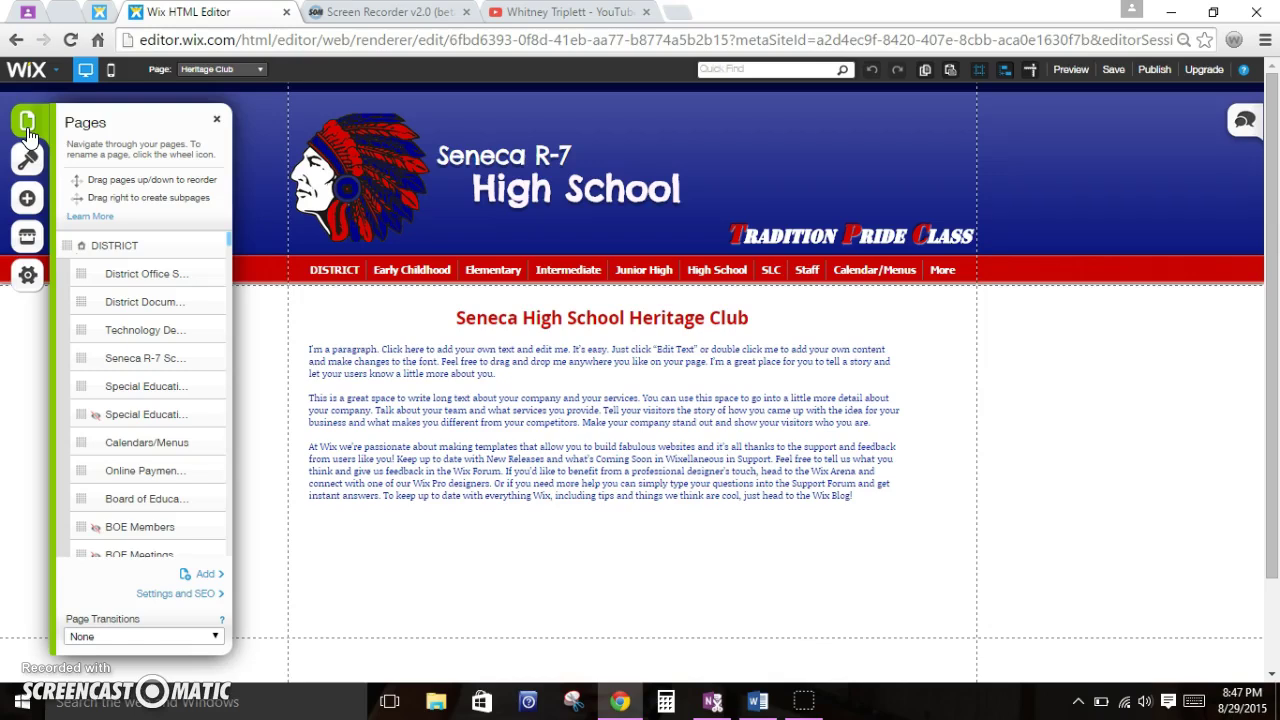
click(129, 246)
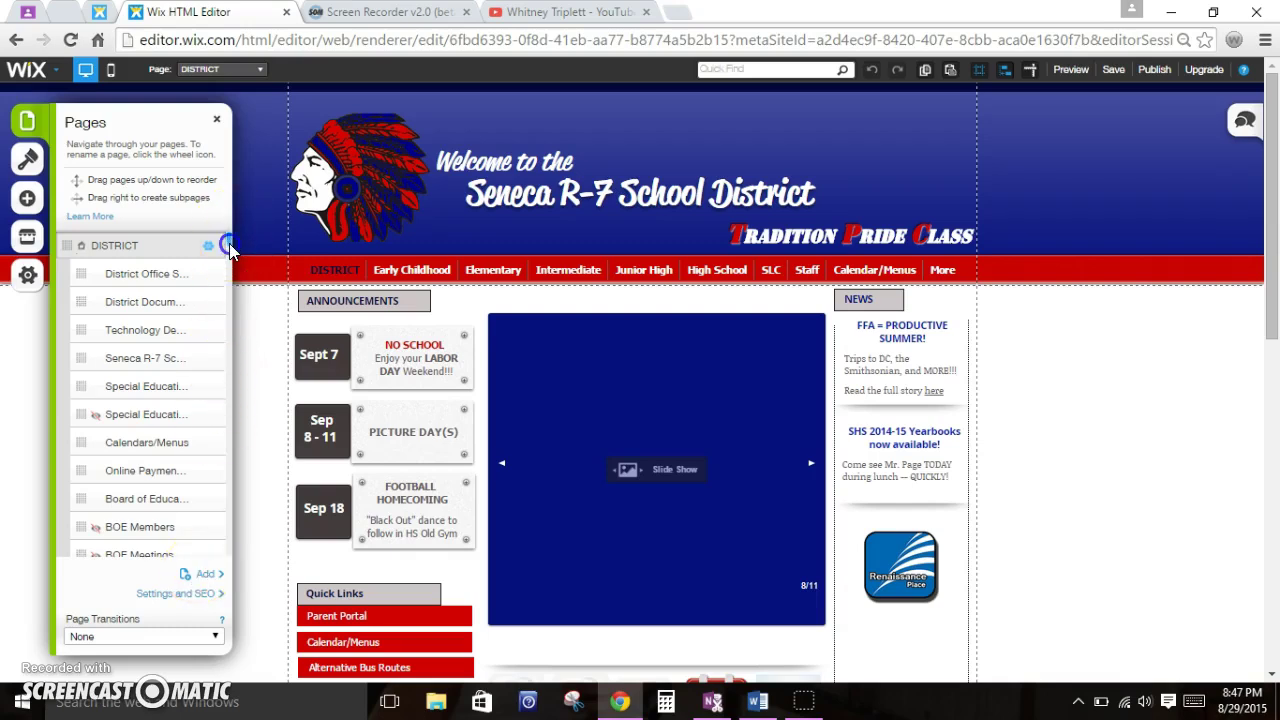
Step: View the Intermediate School administrative assistant's page and the librarian's page from the page list
scroll(229, 248, down, 3)
drag(229, 258, 232, 406)
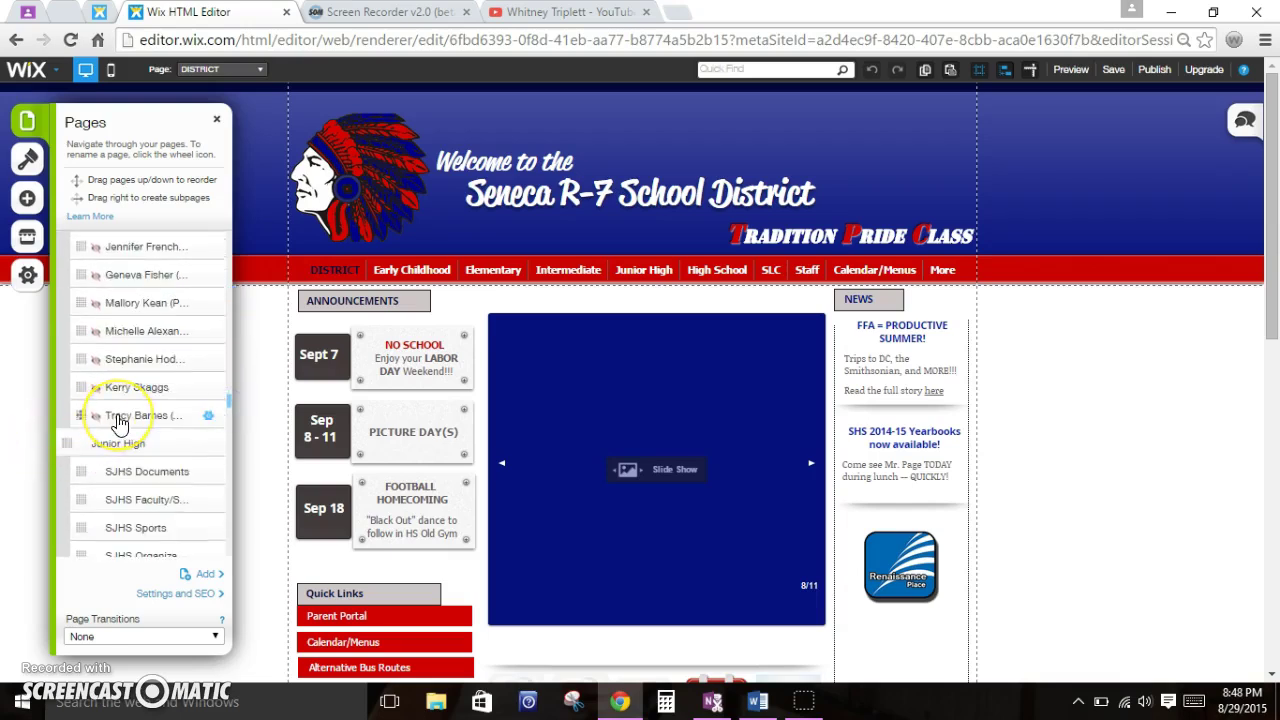
click(125, 453)
drag(125, 453, 137, 425)
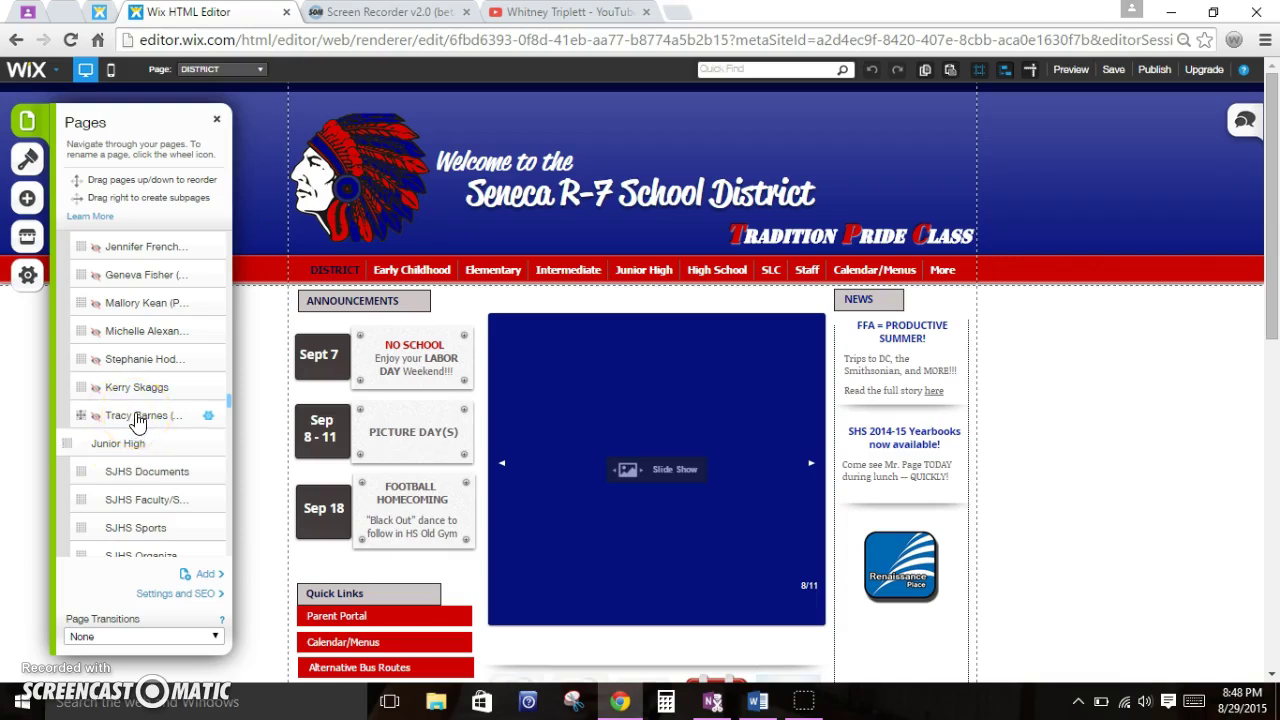
click(137, 418)
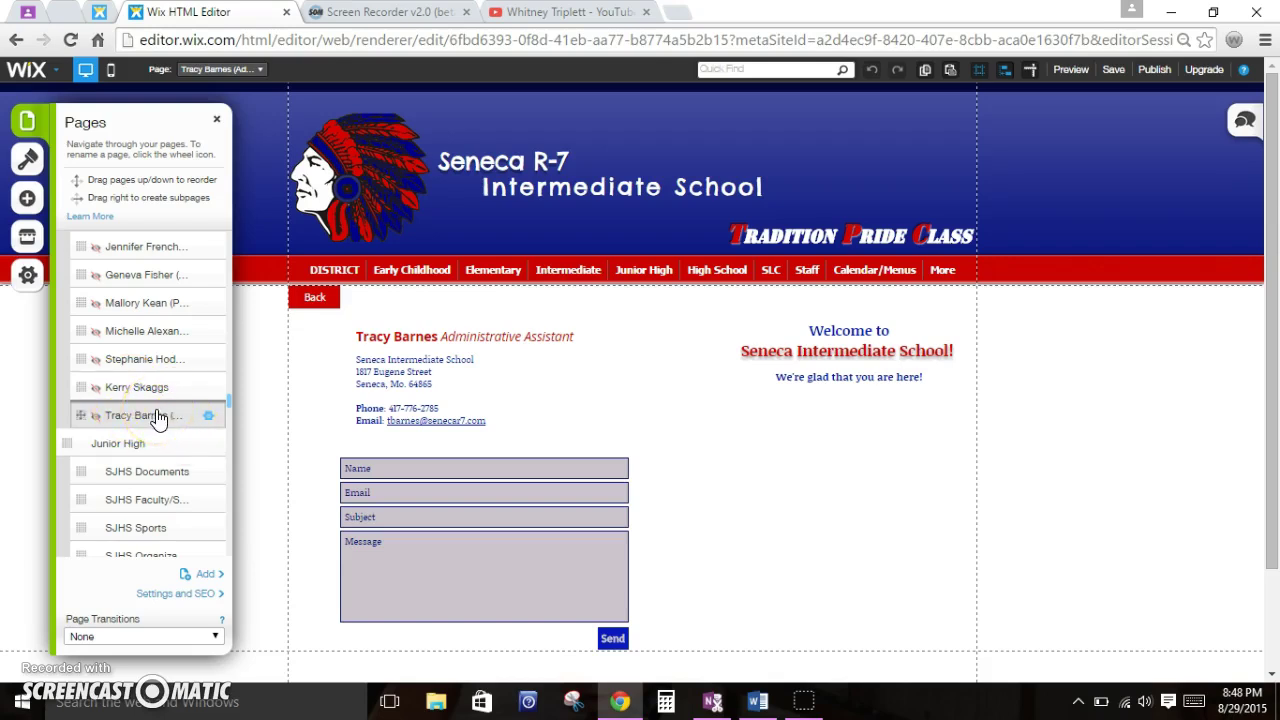
scroll(157, 418, up, 3)
click(134, 340)
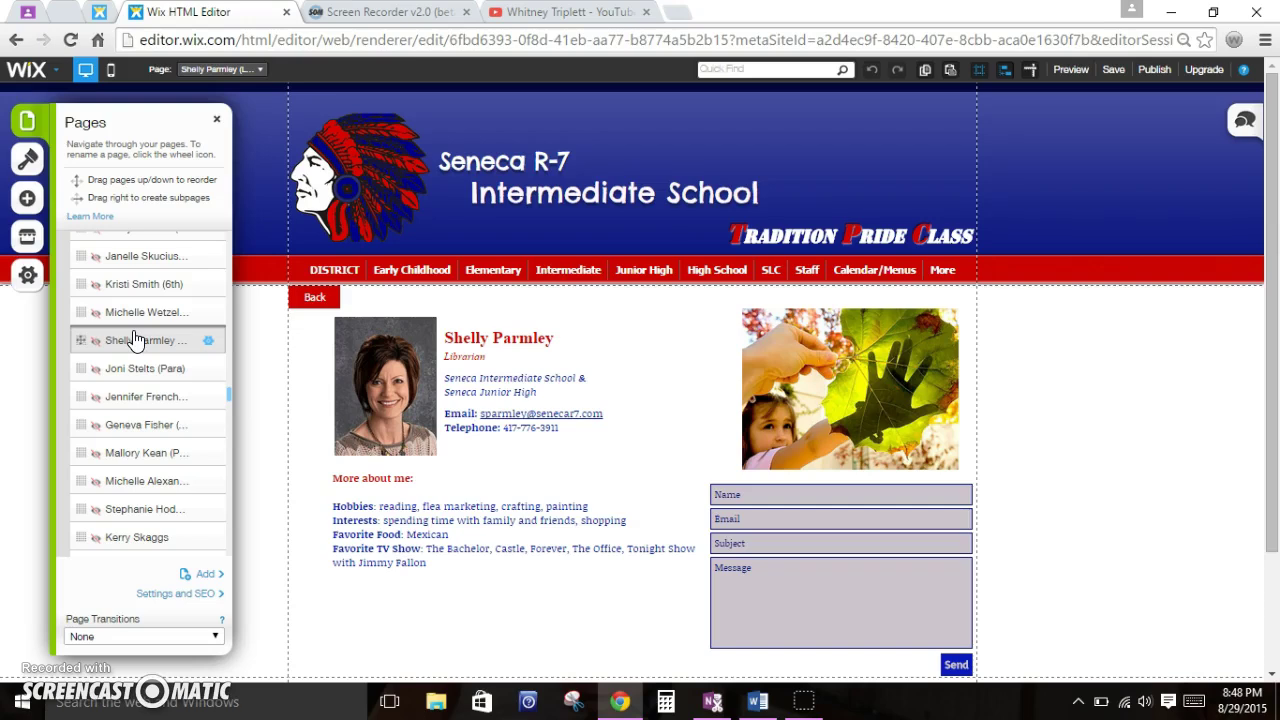
Step: Duplicate the librarian's page from its page settings and name the copy with the new staff member's name
click(208, 342)
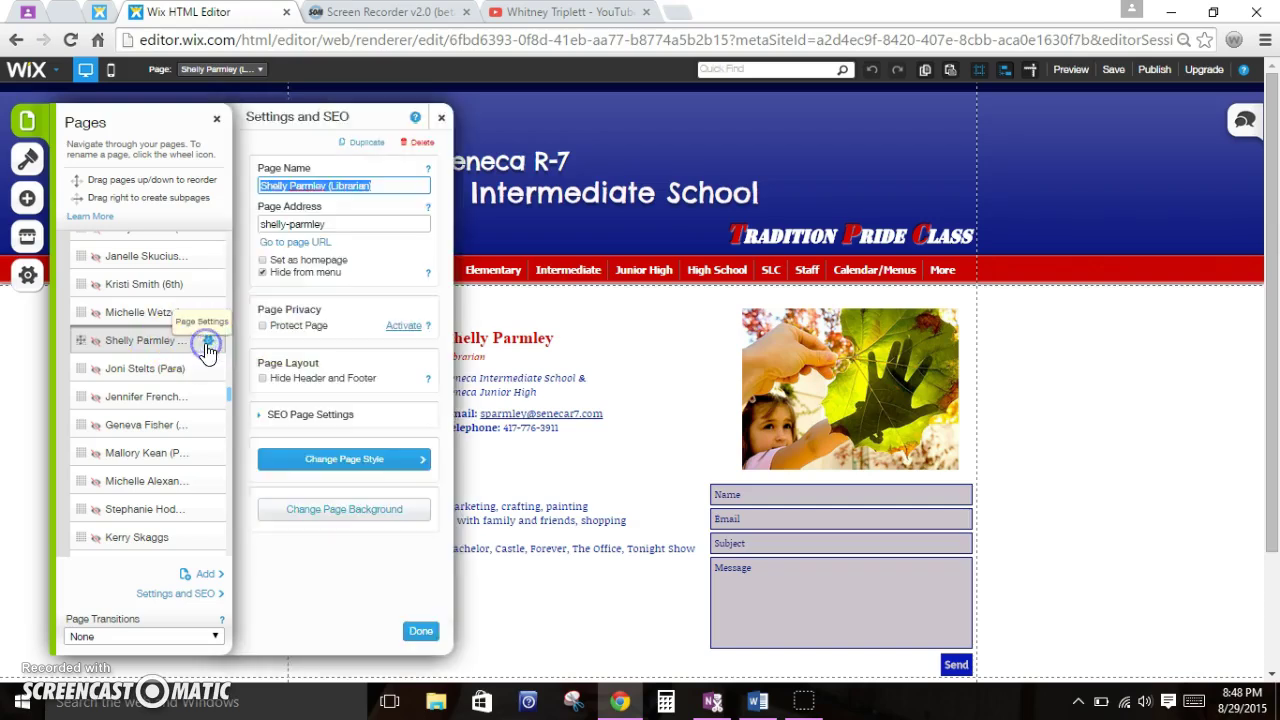
click(366, 143)
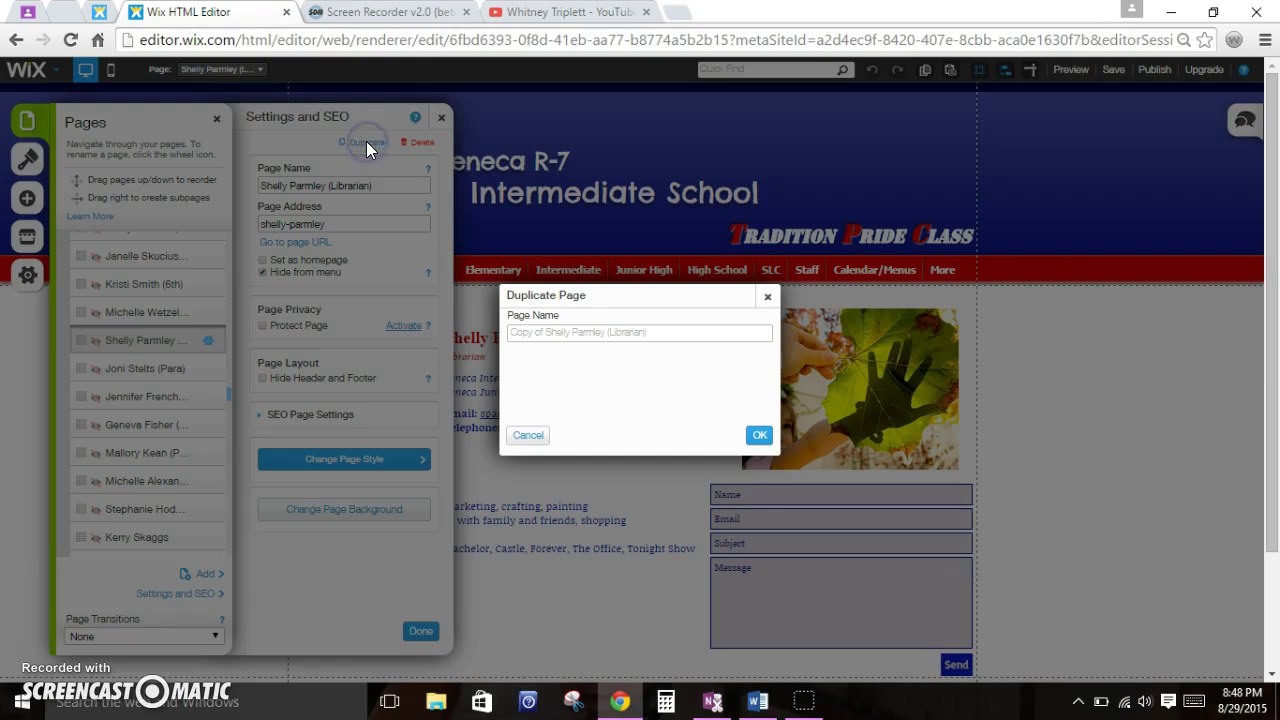
click(565, 330)
text(Joe Smith)
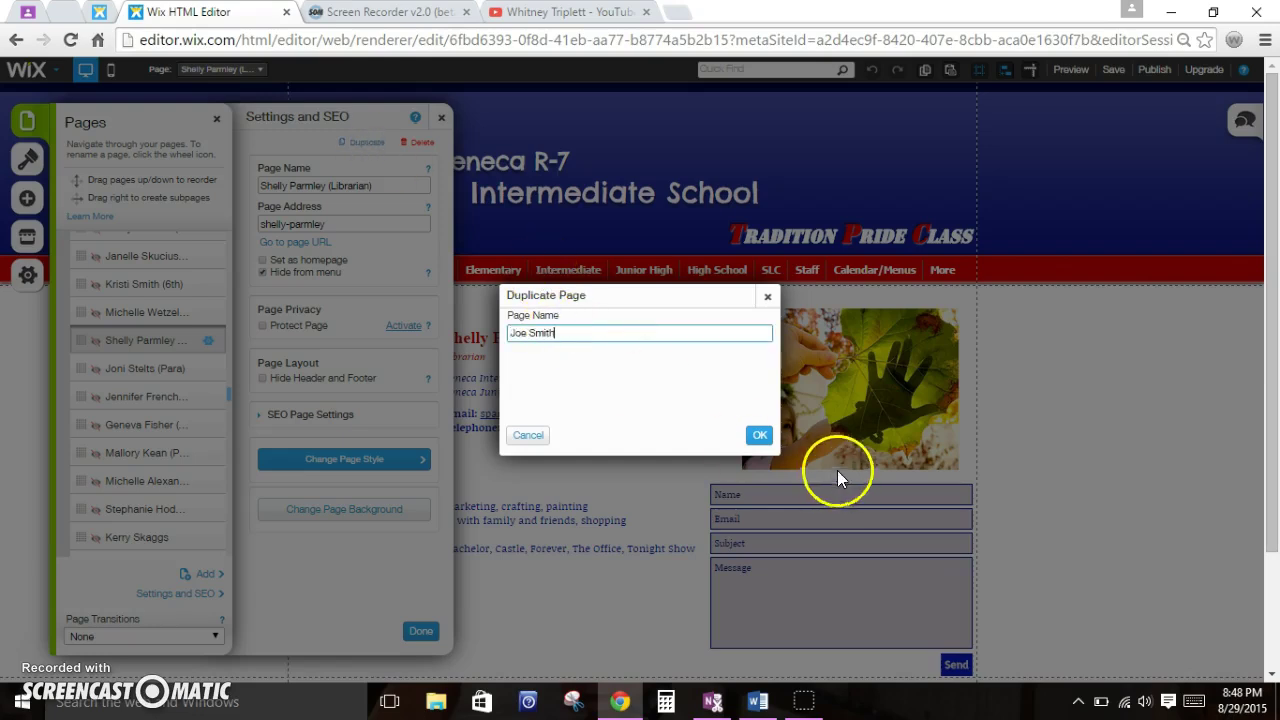
click(763, 434)
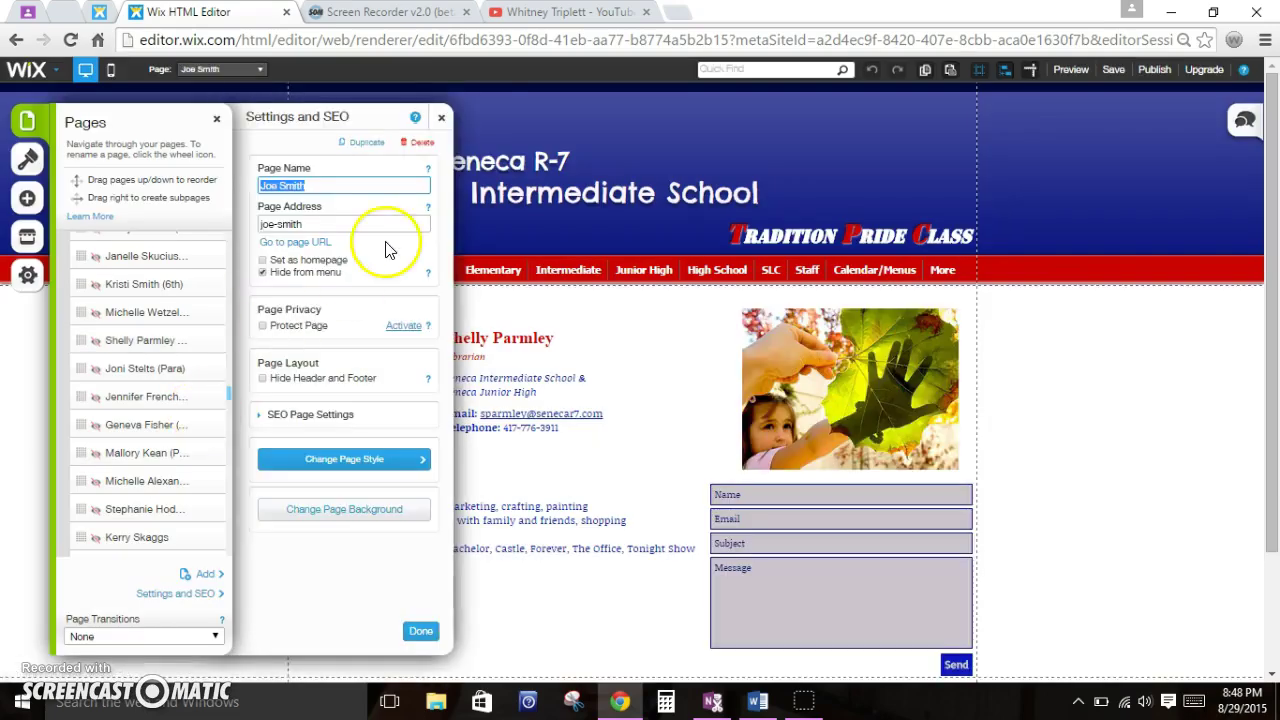
click(441, 118)
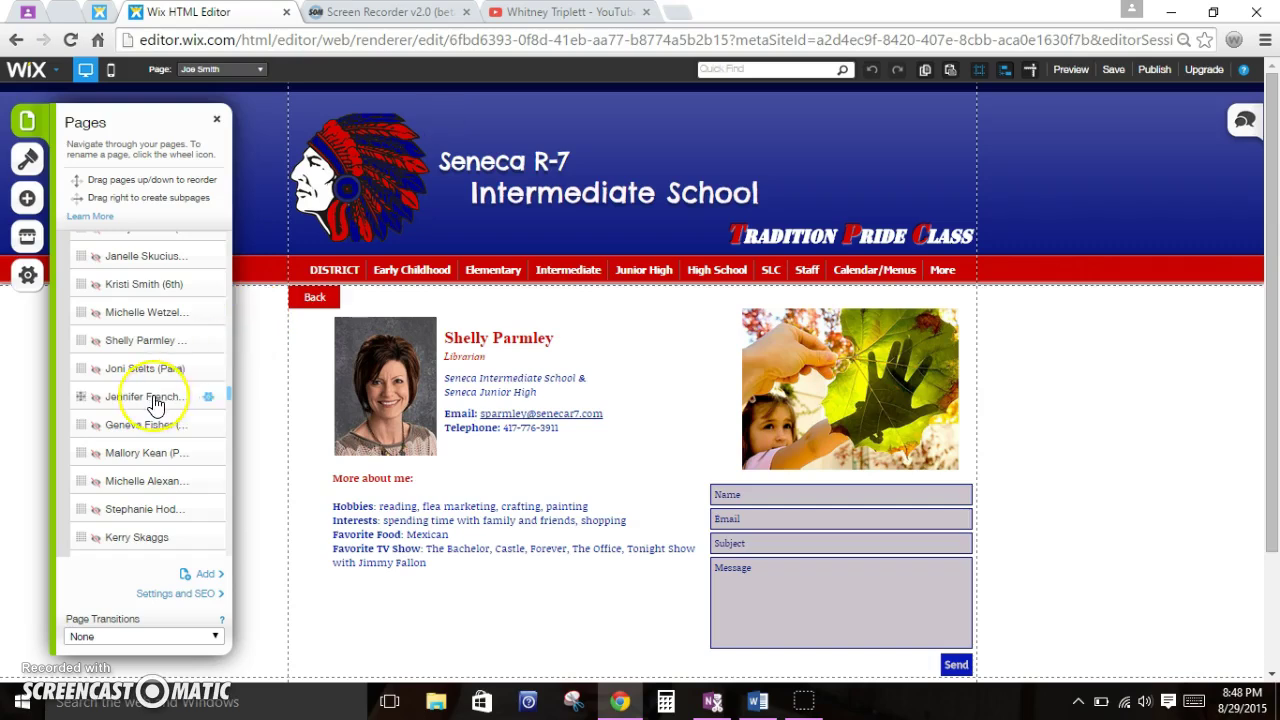
Step: Open the duplicated staff page at the end of the Intermediate School pages and delete the portrait photo
scroll(155, 403, down, 3)
click(147, 431)
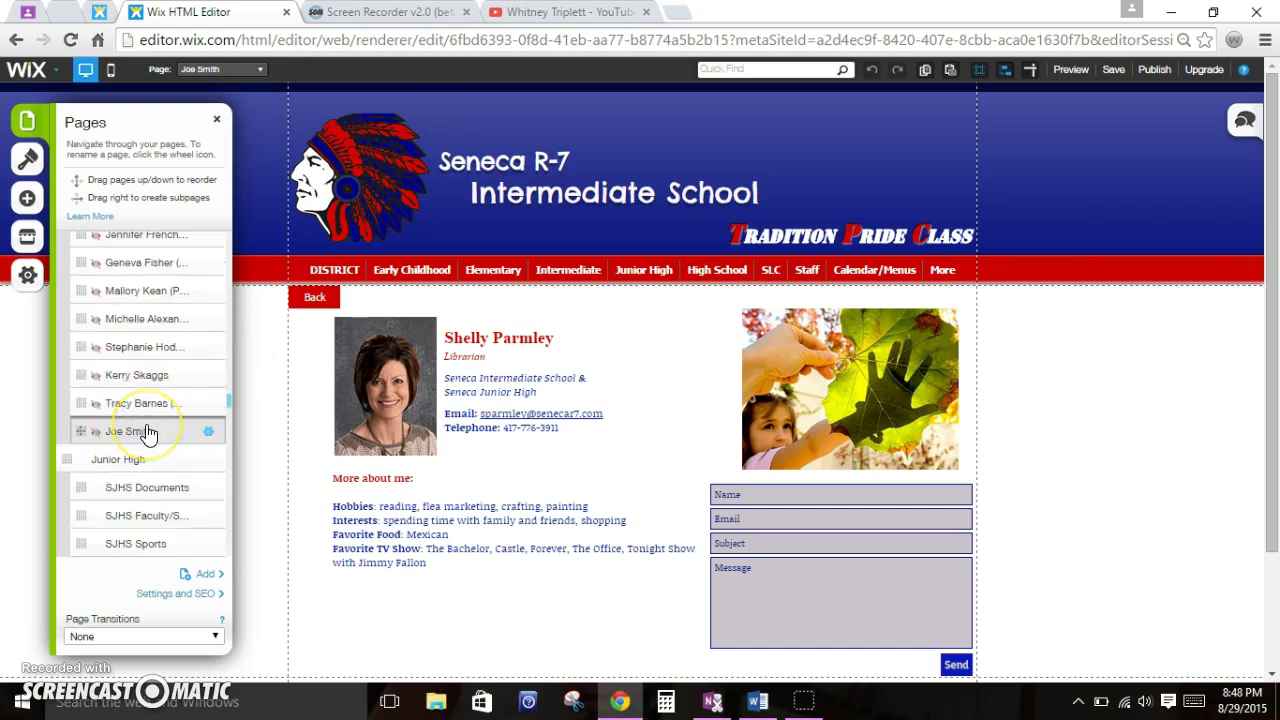
click(212, 69)
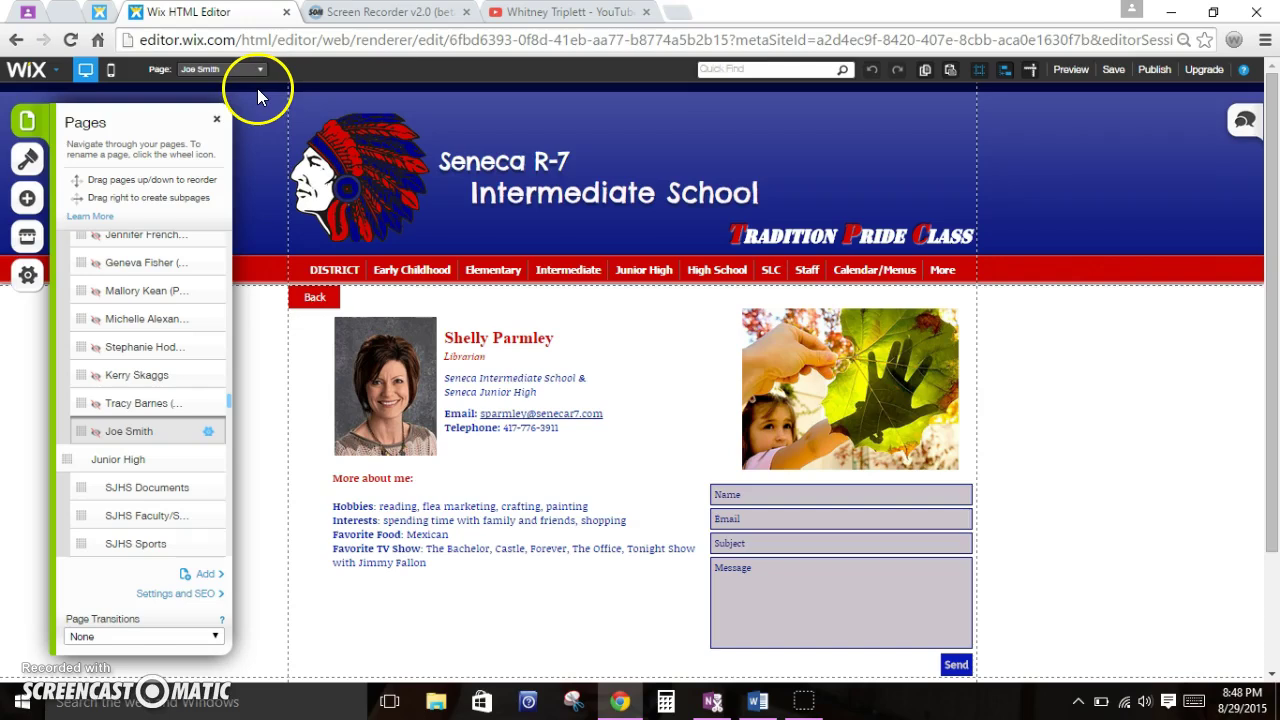
click(412, 365)
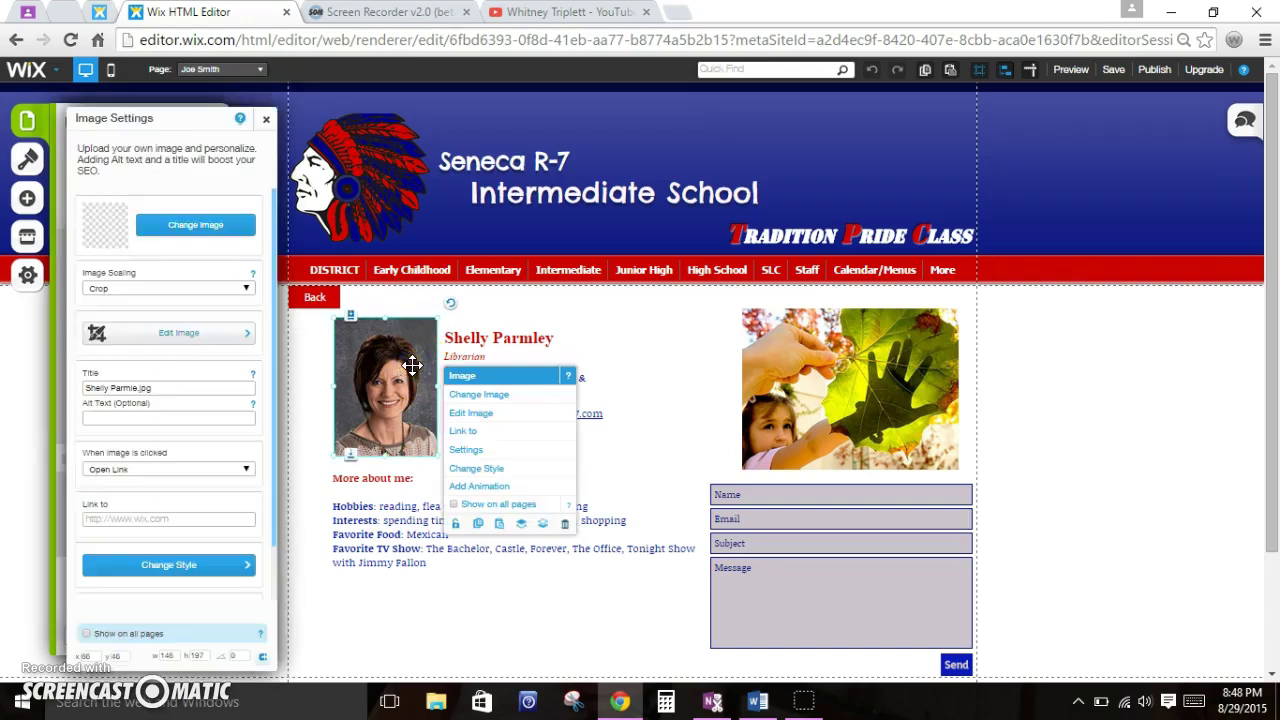
key(Delete)
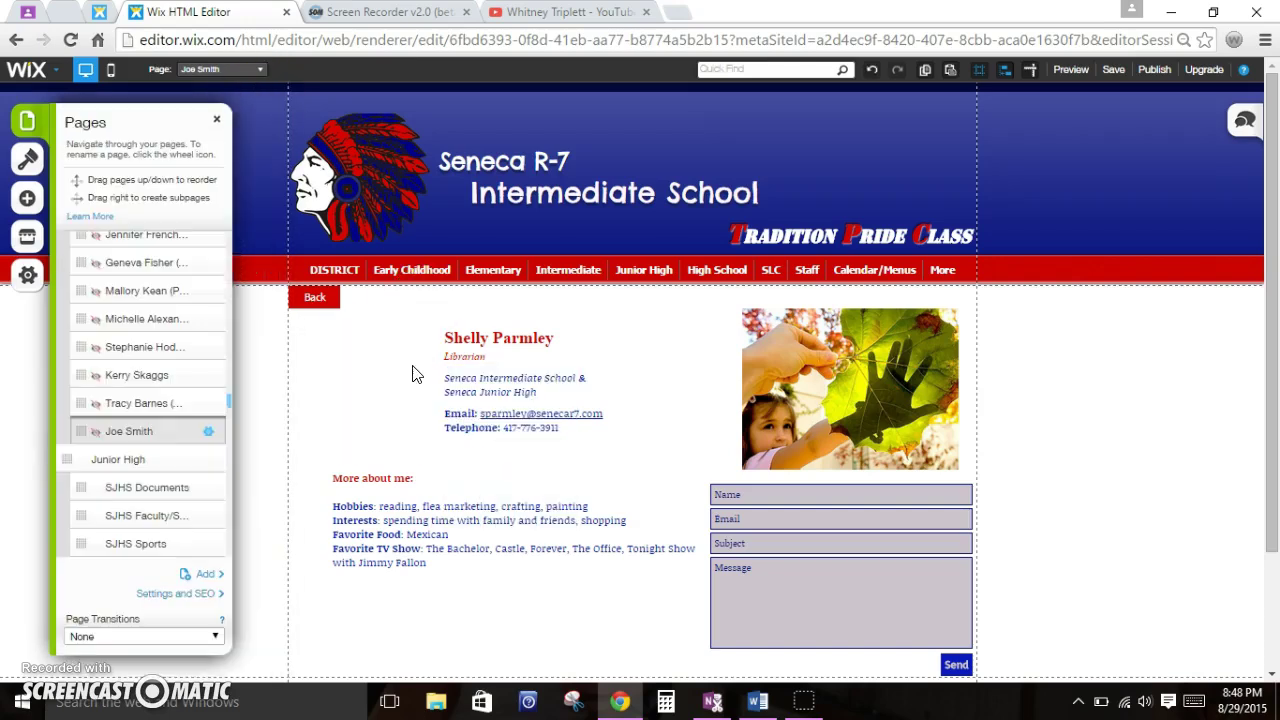
Step: Replace the name heading with the new staff member's name and change the job title to "Custodian"
click(490, 374)
click(490, 372)
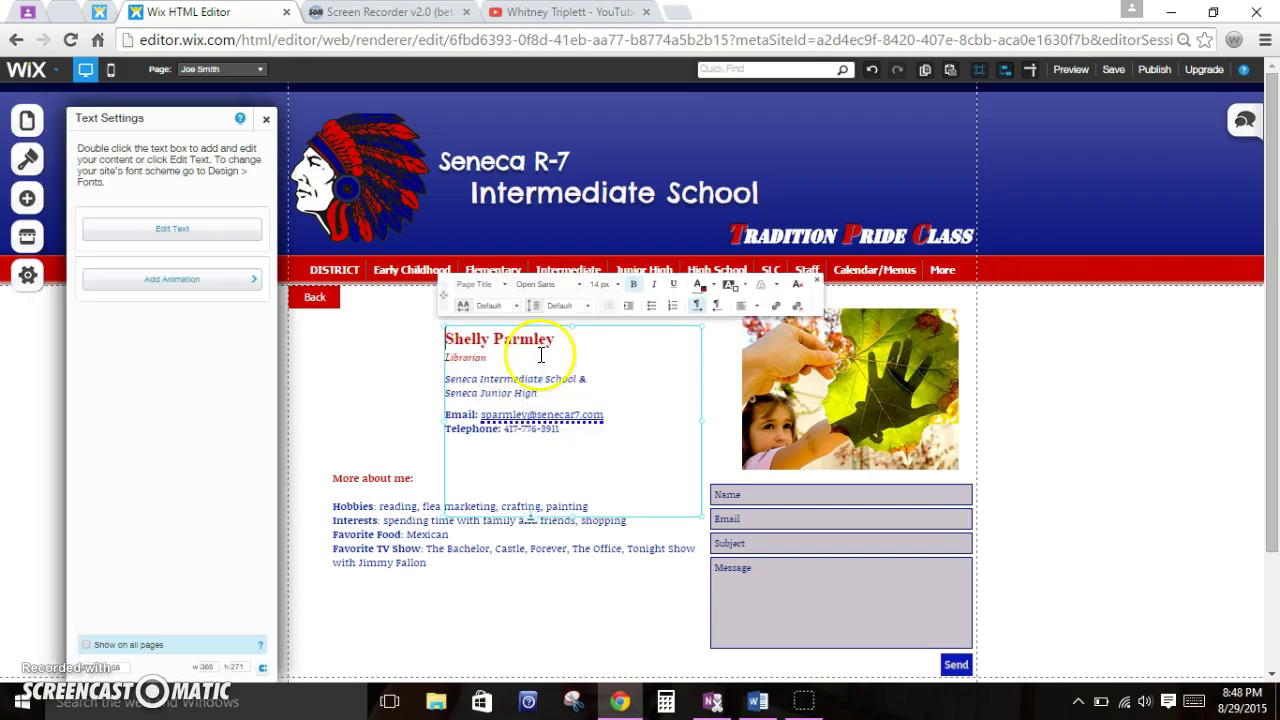
drag(561, 342, 409, 309)
text(Joe Smith)
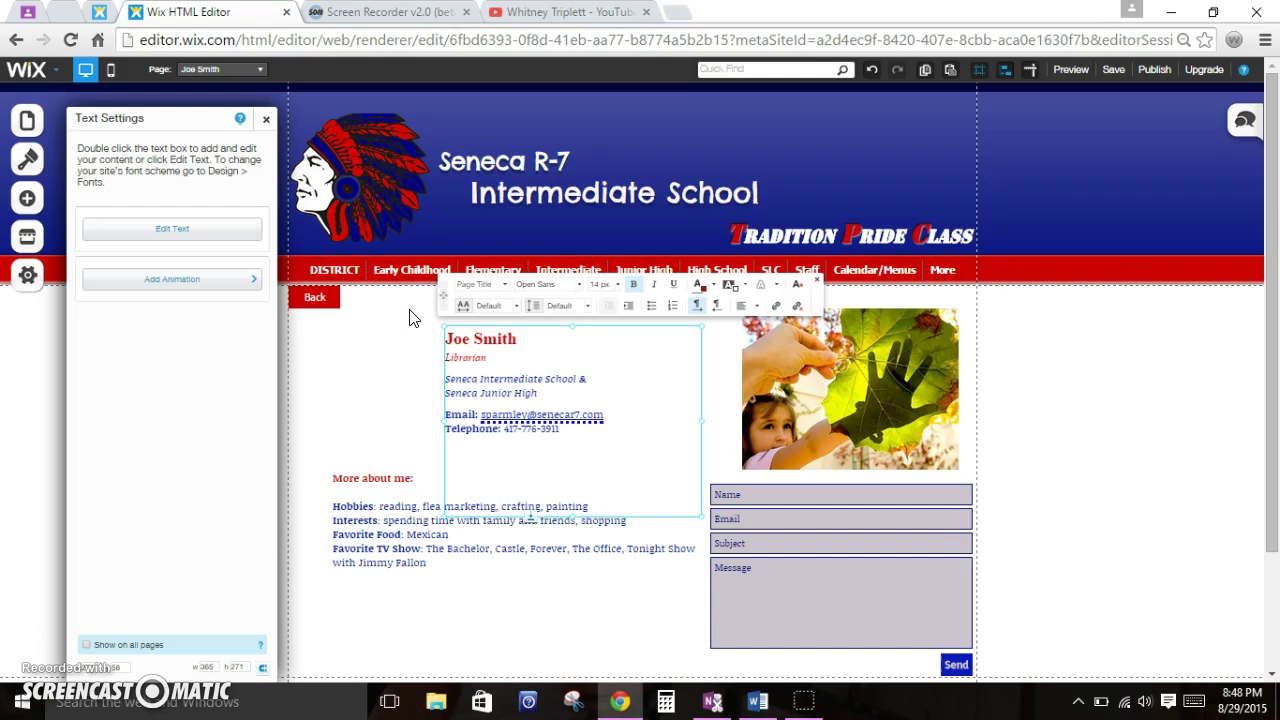
double_click(468, 358)
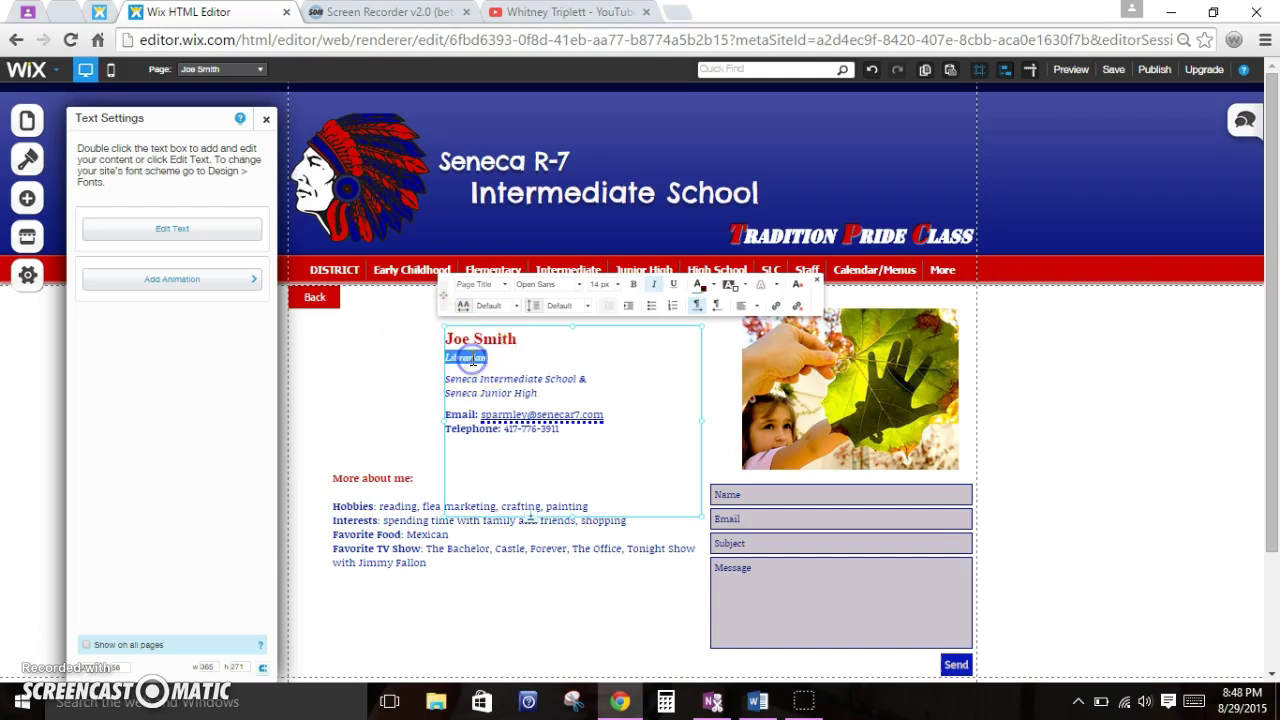
text(Co)
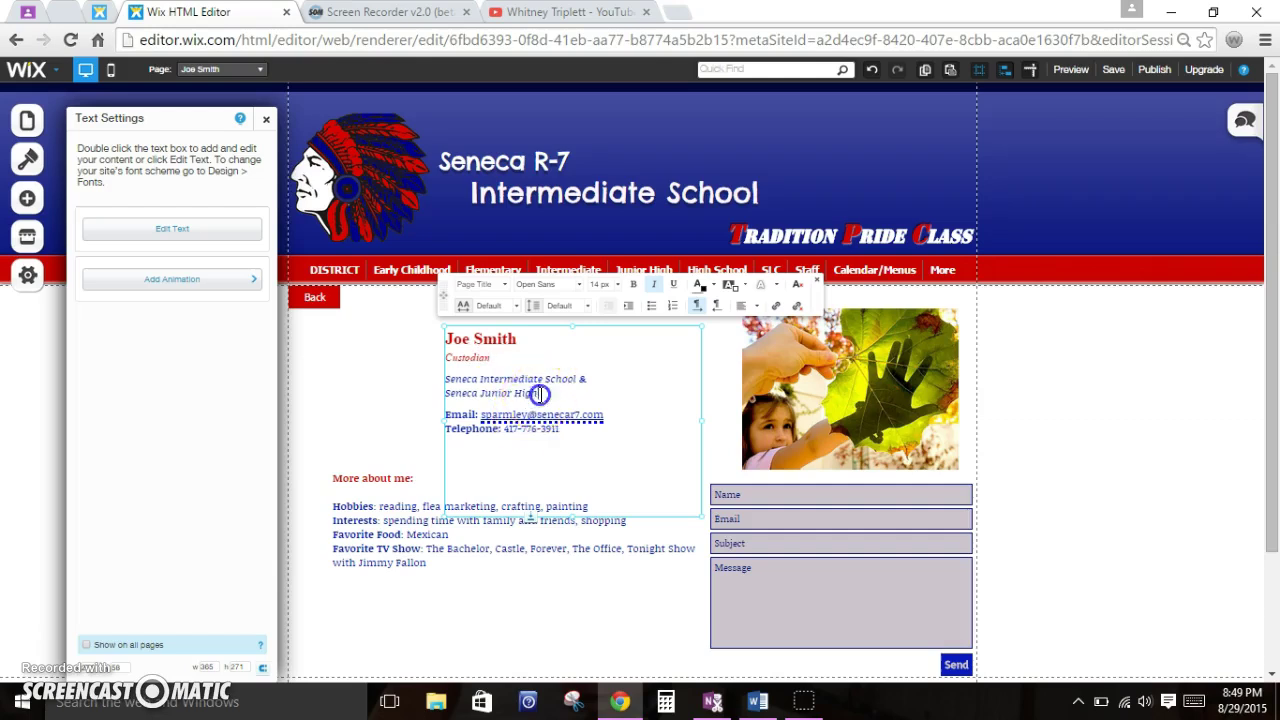
Step: Highlight the school names and email address in the contact details, and delete the "More about me" text box
triple_click(466, 380)
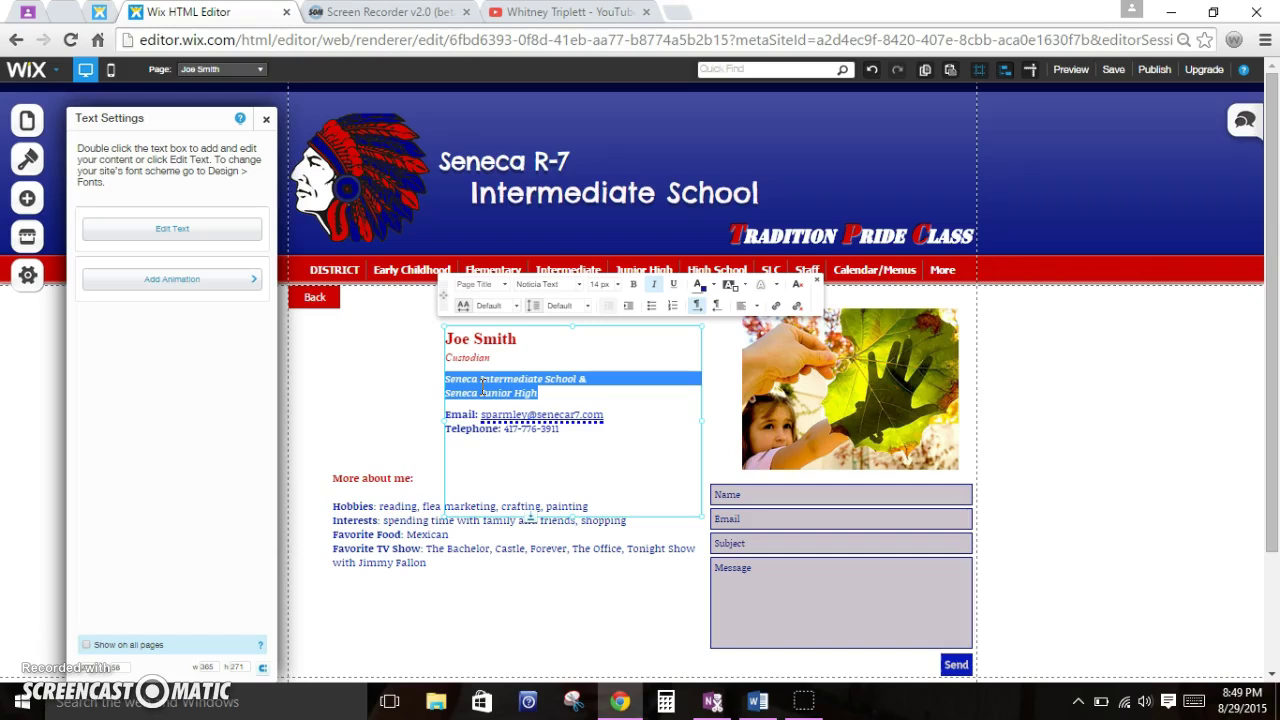
double_click(508, 414)
drag(594, 414, 484, 416)
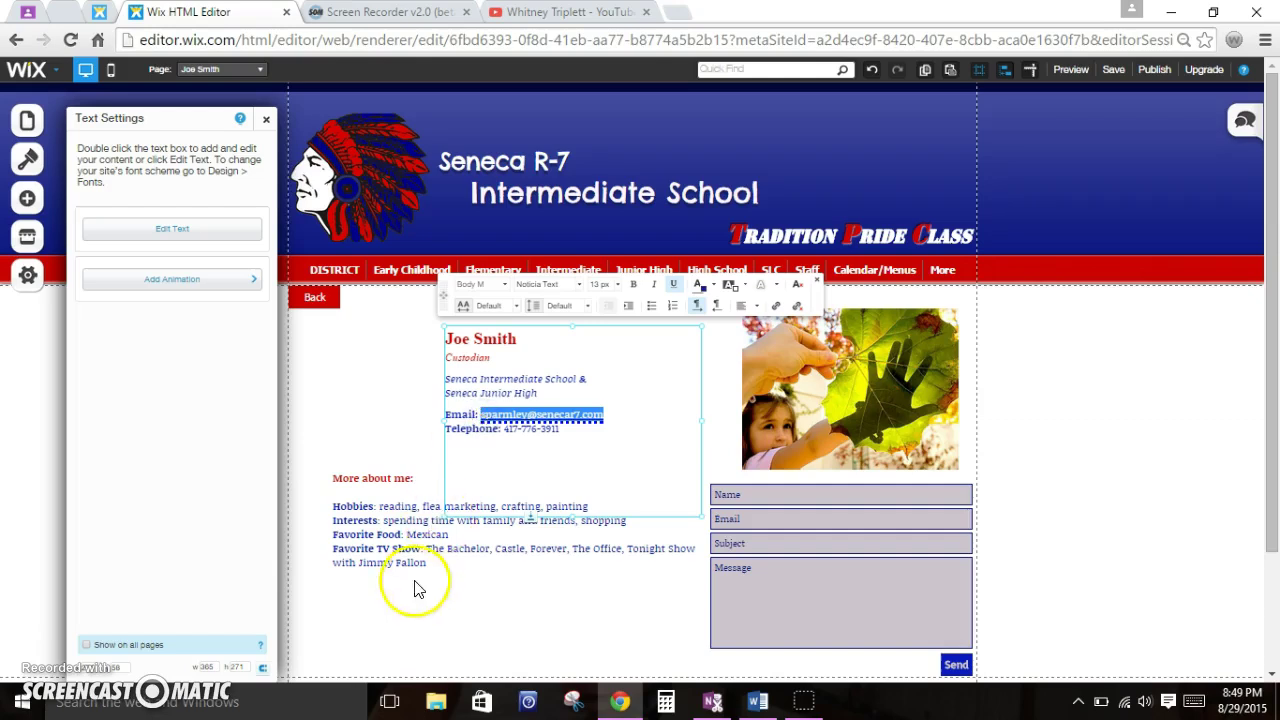
click(402, 514)
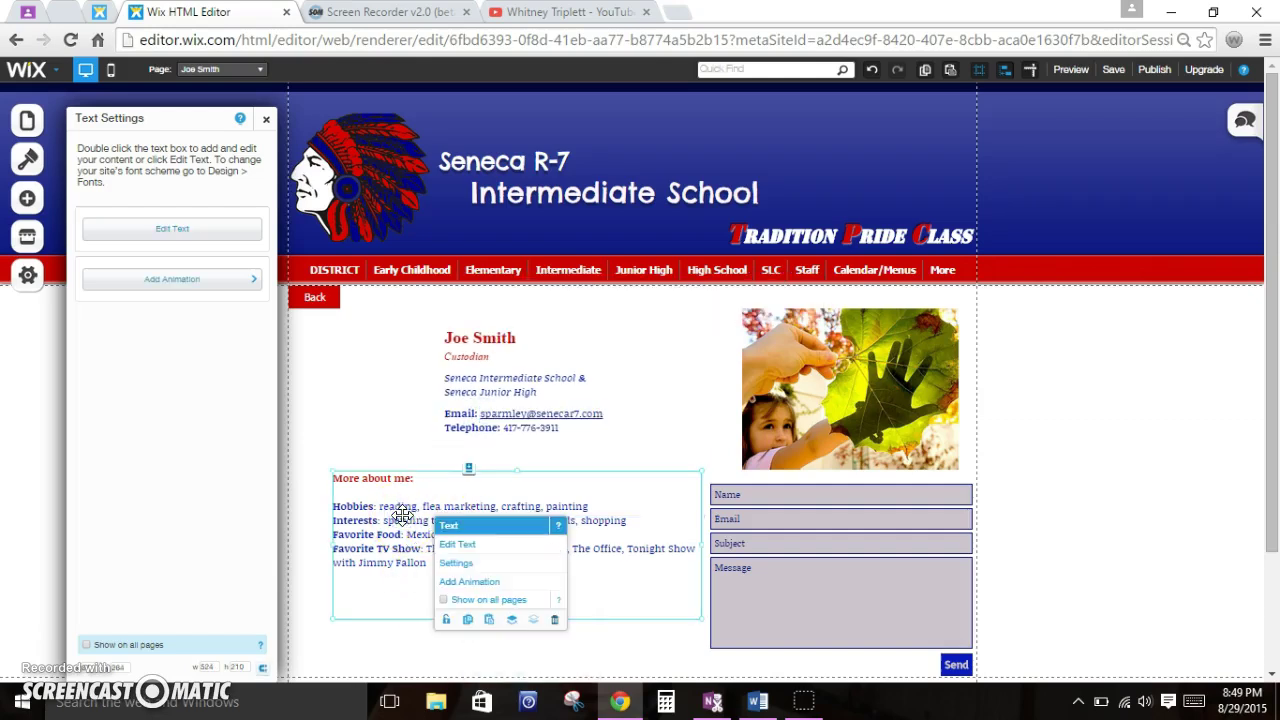
key(Delete)
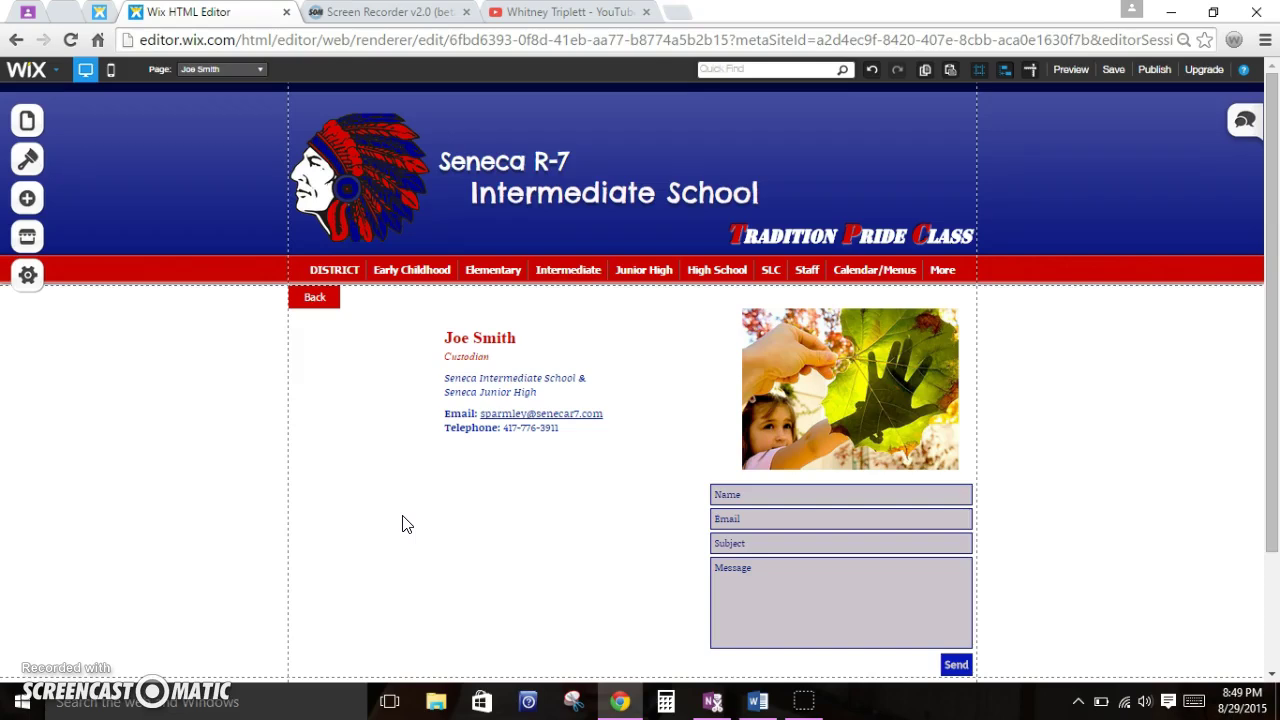
Step: Find the duplicated custodian page in the site's page list and delete it from its page settings
click(27, 121)
scroll(163, 350, down, 1)
scroll(163, 350, down, 15)
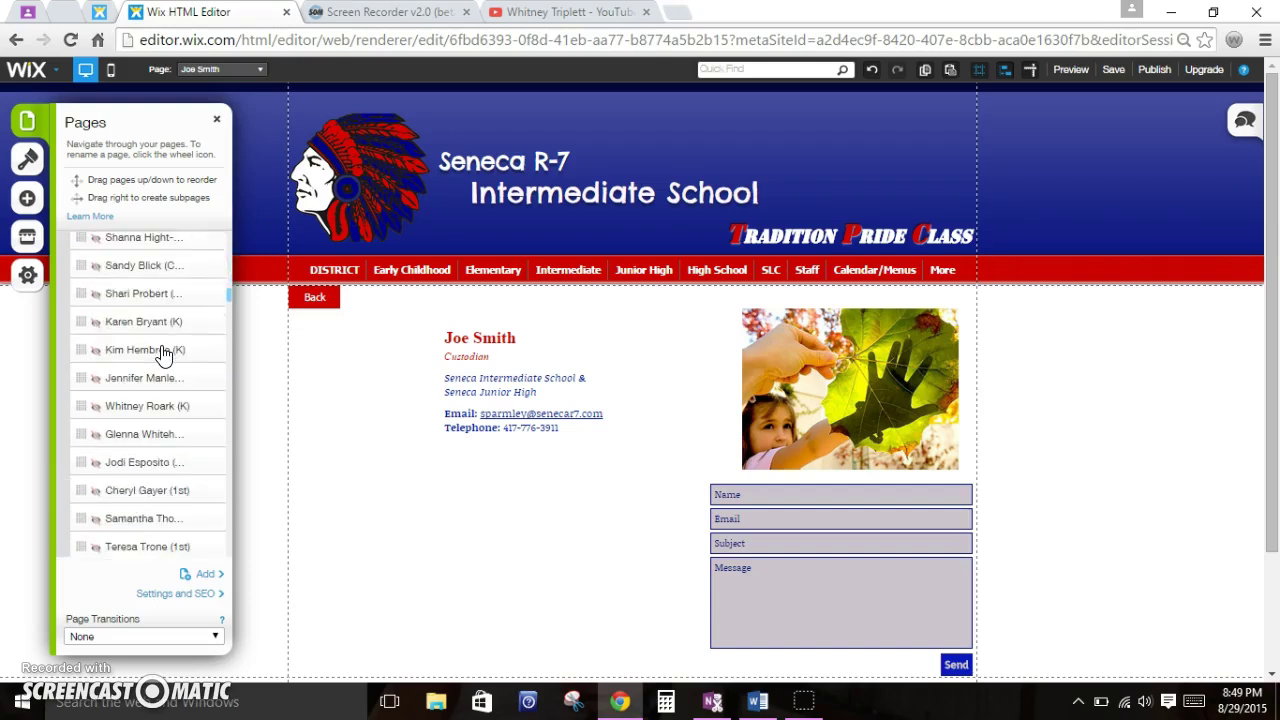
scroll(163, 354, down, 15)
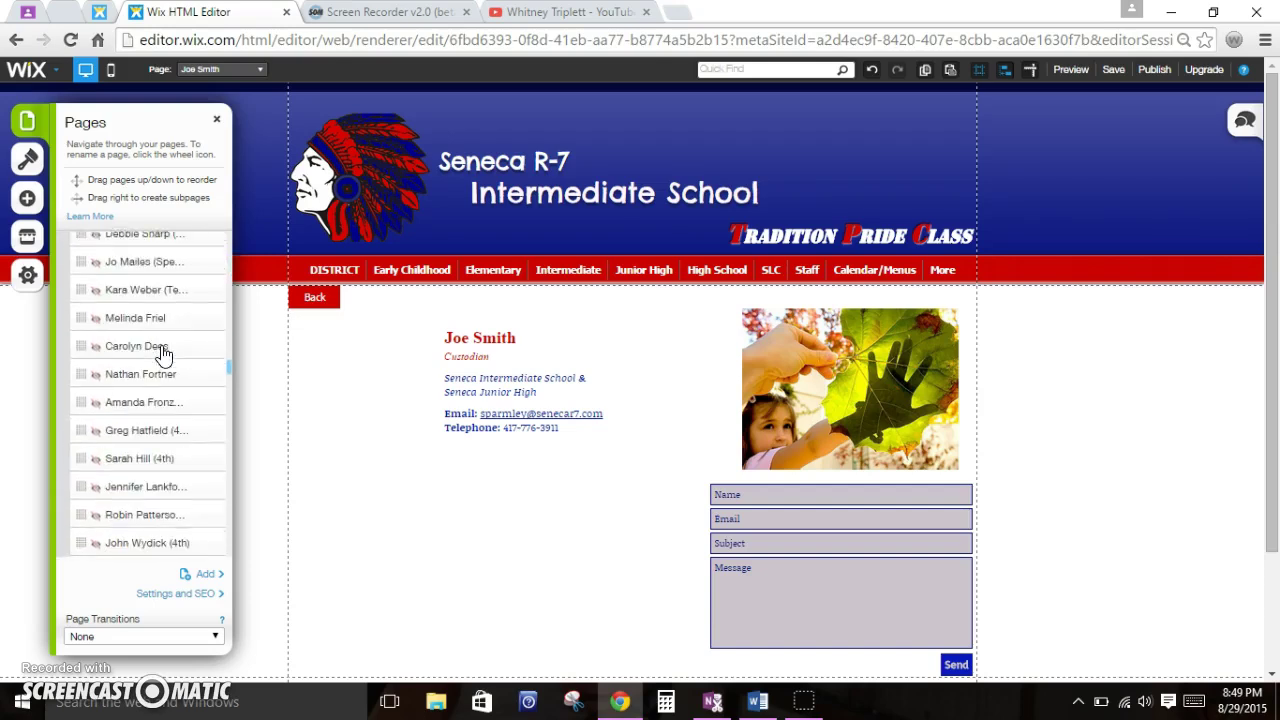
scroll(163, 355, down, 5)
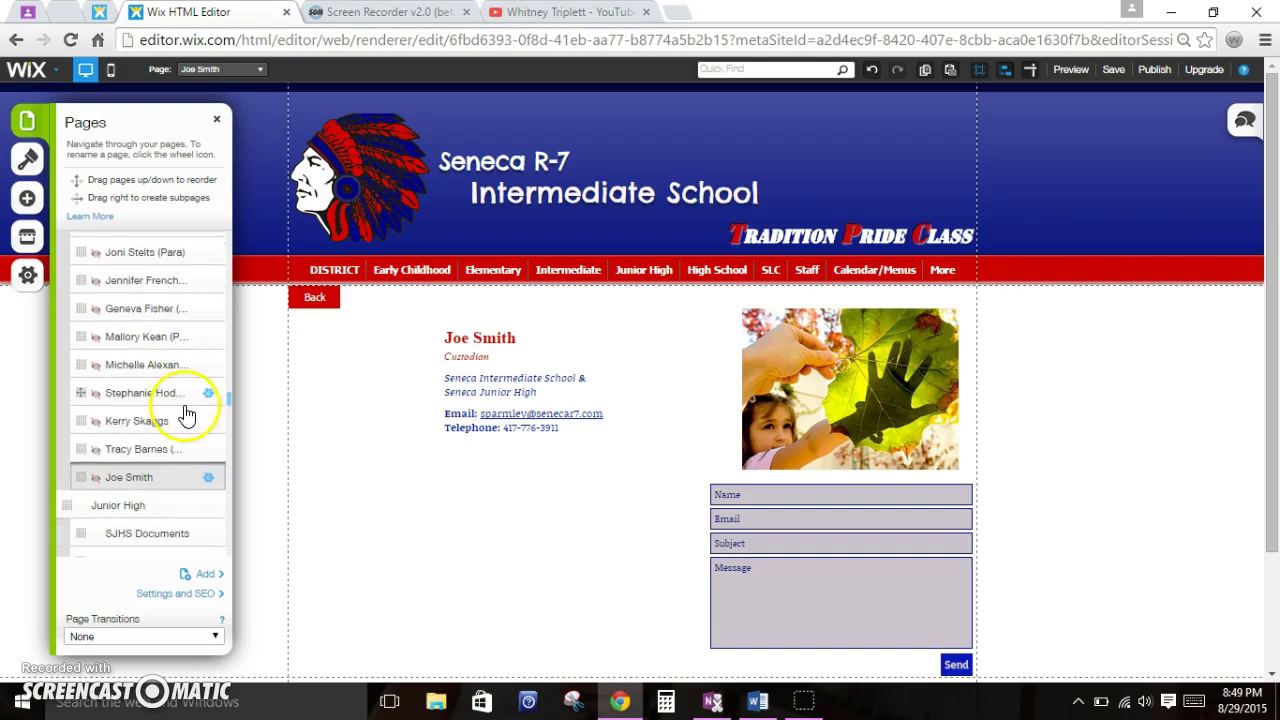
click(208, 477)
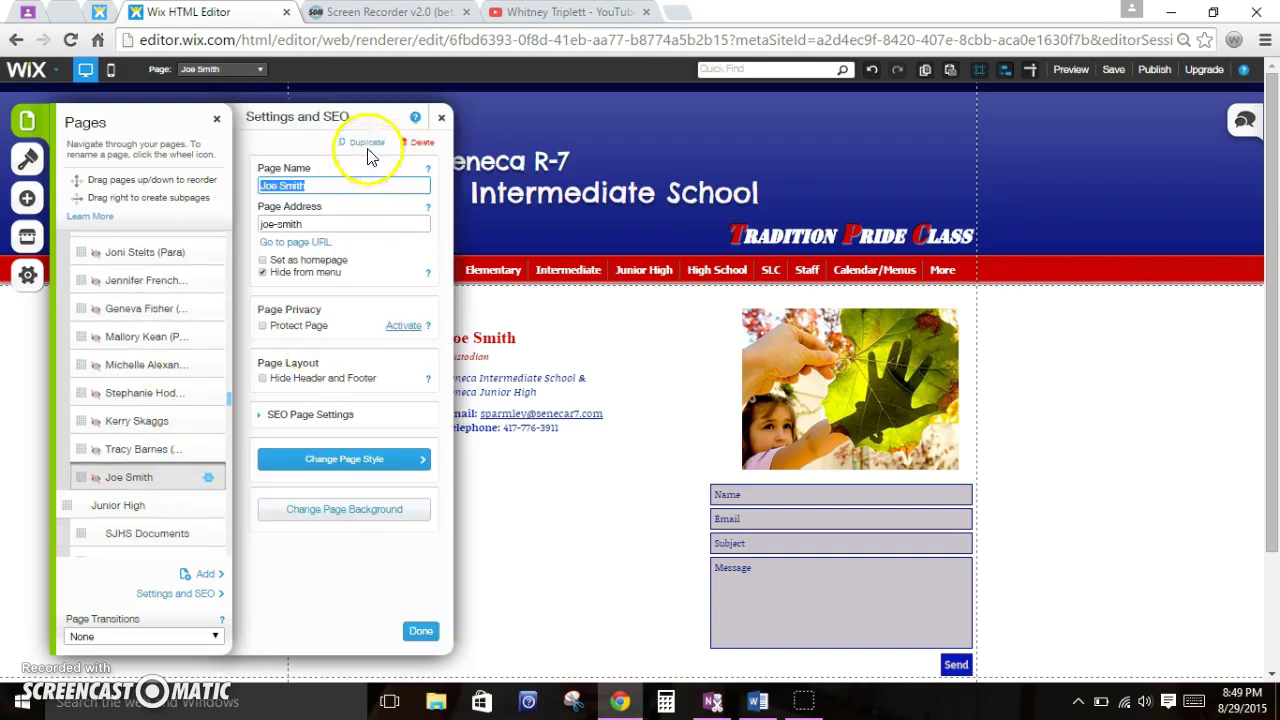
click(420, 142)
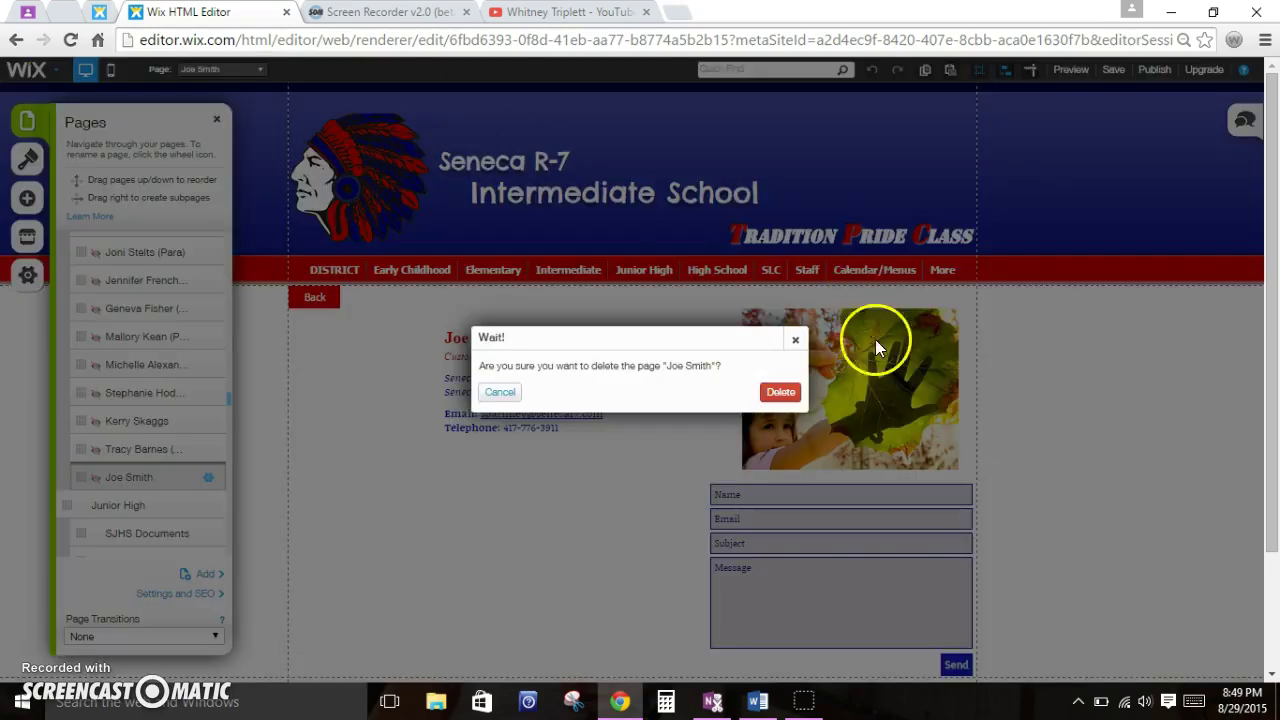
click(799, 394)
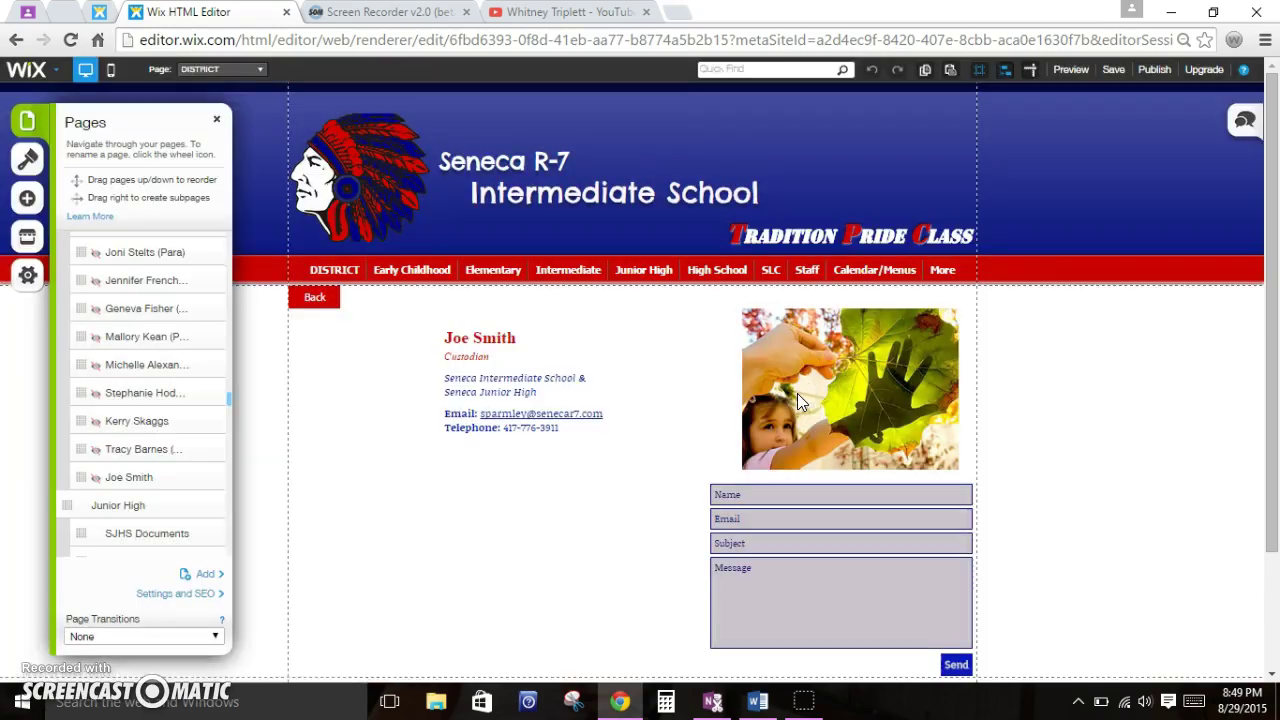